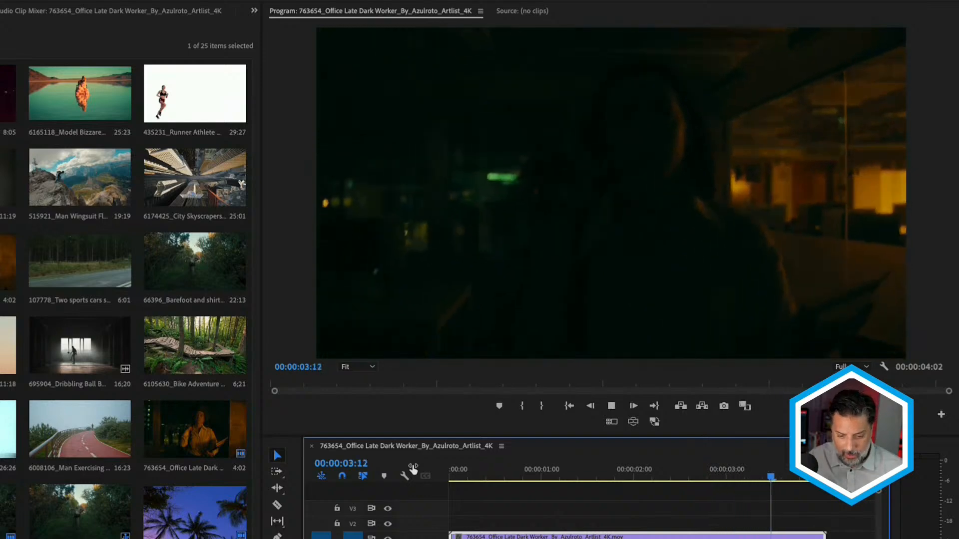
# - Park the playhead at 00:00:01:04, apply the BCC+Retimer ML effect to the office clip and show its settings
pyautogui.click(498, 467)
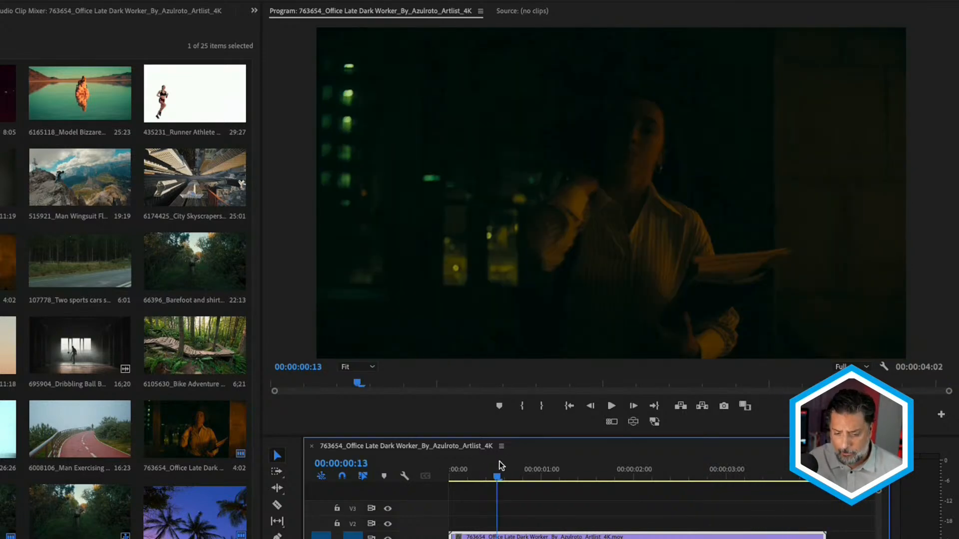
pyautogui.click(557, 469)
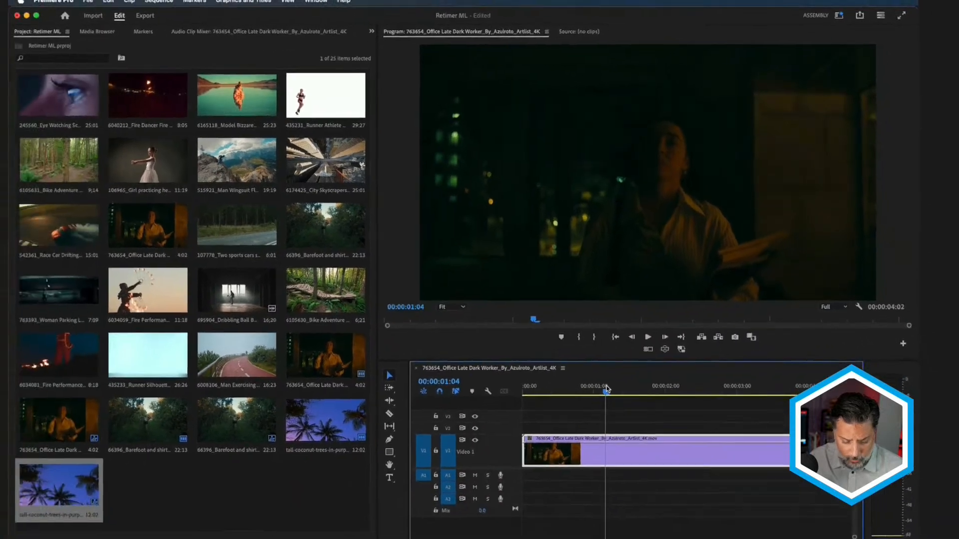
pyautogui.hotkey('shift', '7')
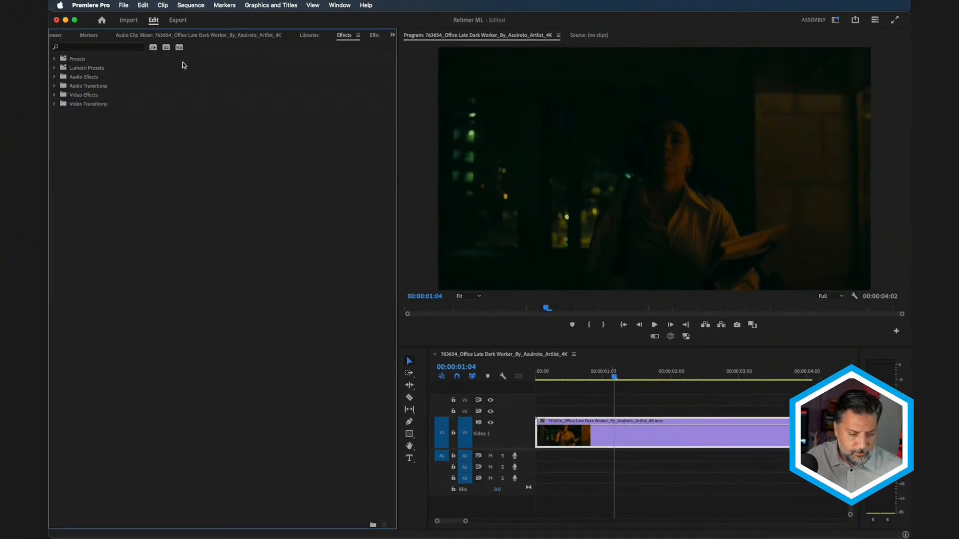
pyautogui.click(90, 48)
pyautogui.write('retimer')
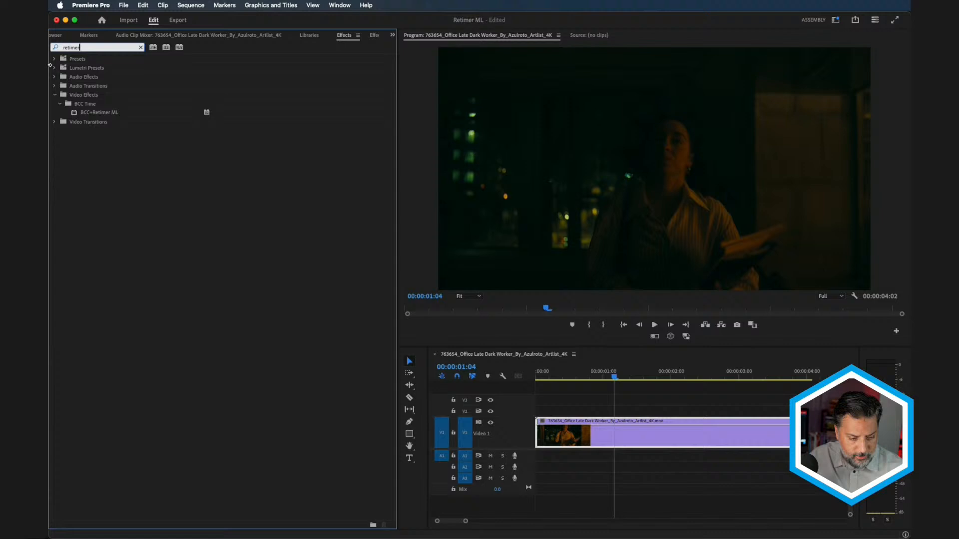
pyautogui.click(87, 113)
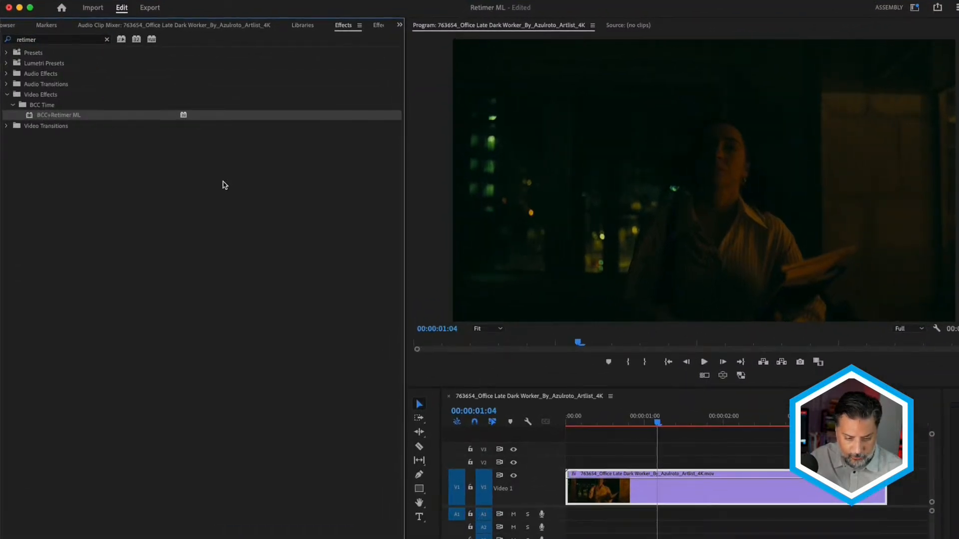
pyautogui.click(378, 30)
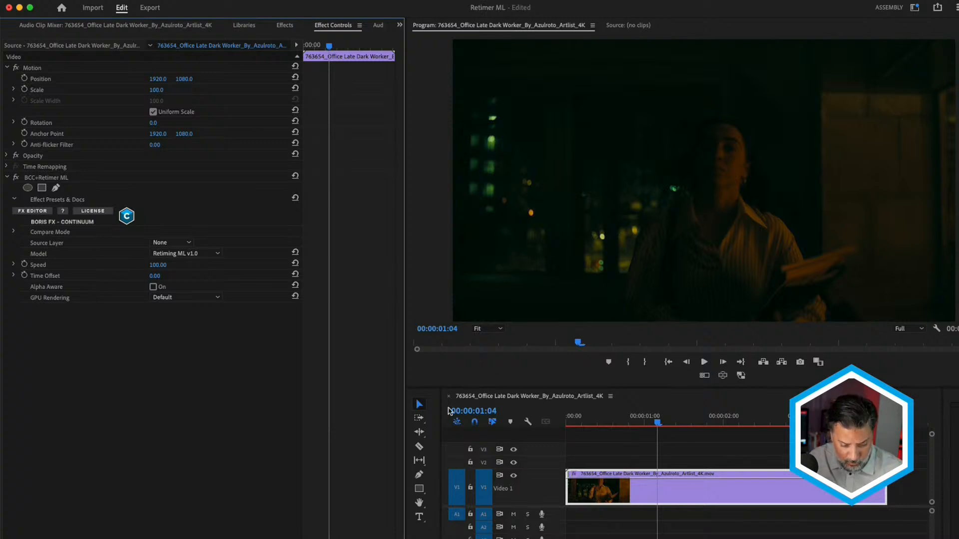
# - Change the sequence's time display from timecode to frames
pyautogui.rightClick(525, 414)
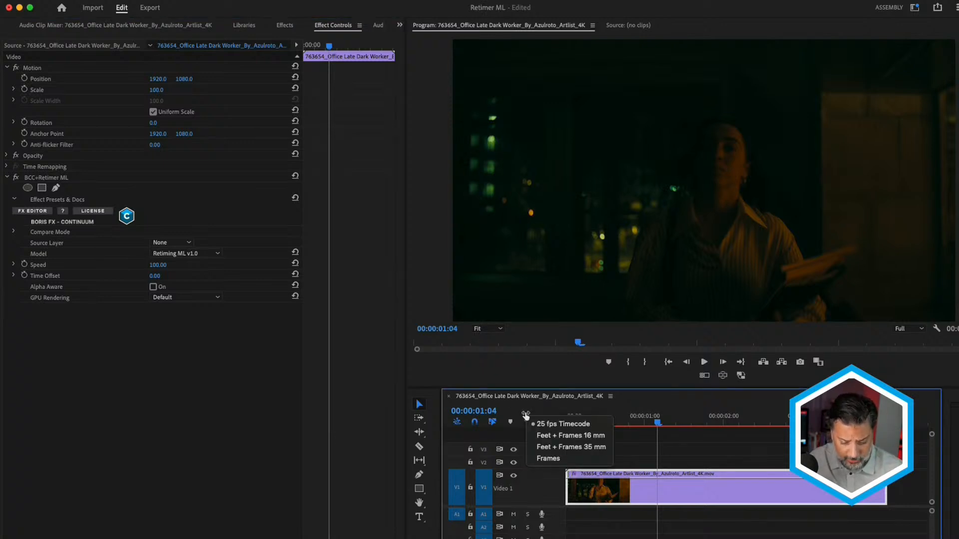
pyautogui.click(547, 458)
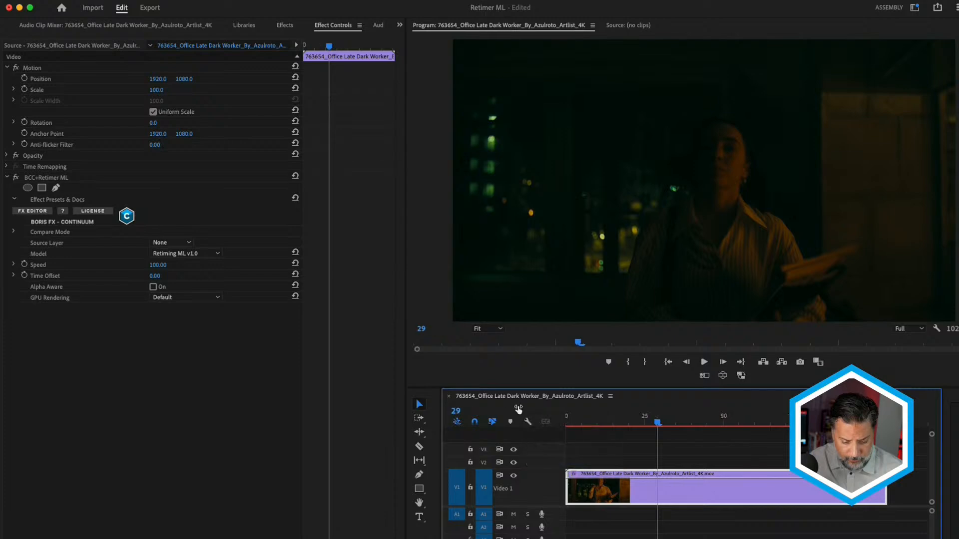
# - Try raising the BCC+Retimer ML Time Offset to about 19 frames, and undo the offset changes
pyautogui.click(154, 276)
pyautogui.write('12')
pyautogui.press('Return')
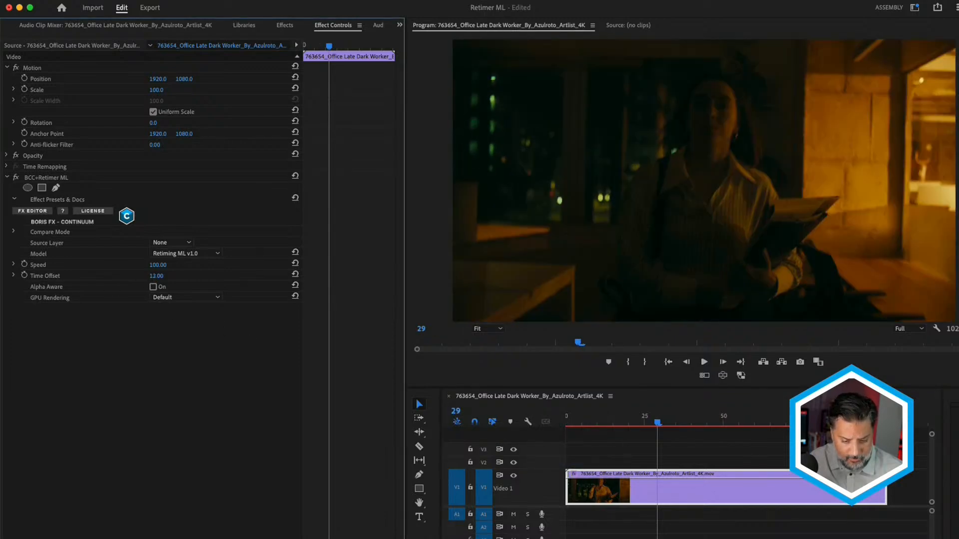
pyautogui.moveTo(161, 276); pyautogui.dragTo(163, 276)
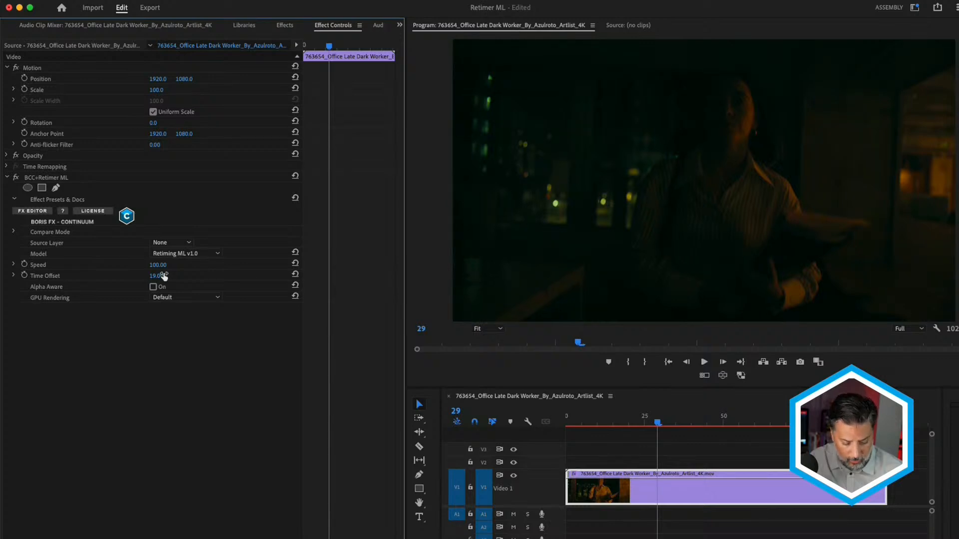
pyautogui.press('super+z')
# - Set the BCC+Retimer ML Speed to 53
pyautogui.click(163, 264)
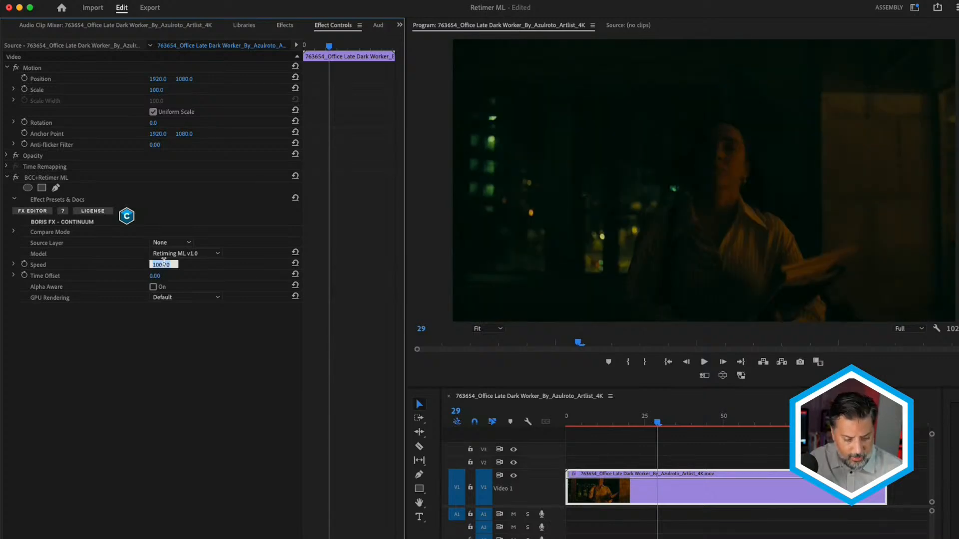
pyautogui.write('5')
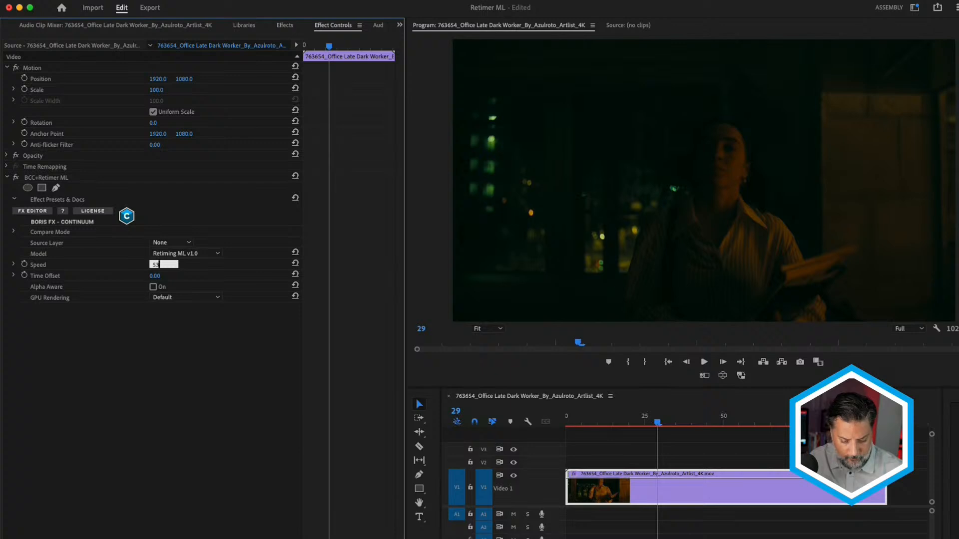
pyautogui.write('3')
pyautogui.press('Return')
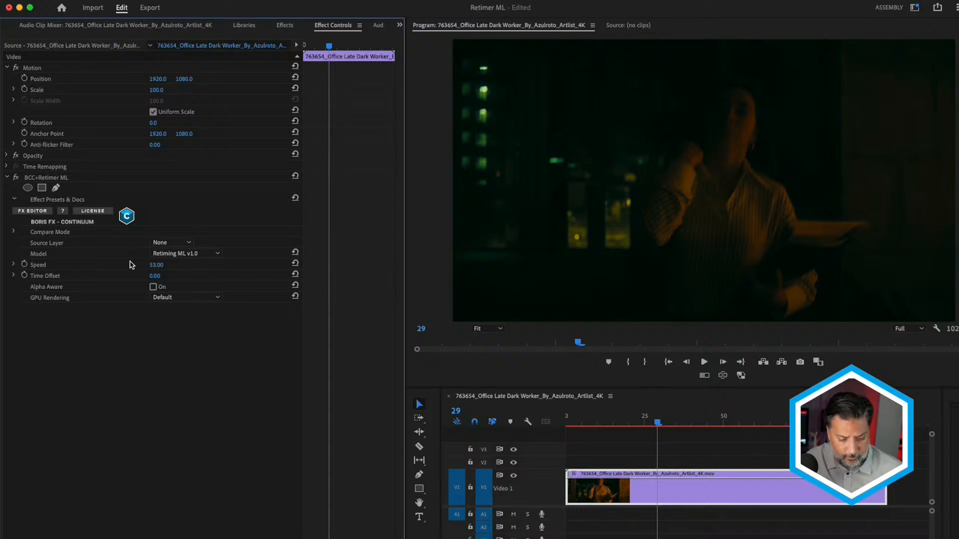
# - Set the retiming effect's Compare Mode to Side By Side to view the original next to the retimed footage
pyautogui.click(14, 232)
pyautogui.click(206, 243)
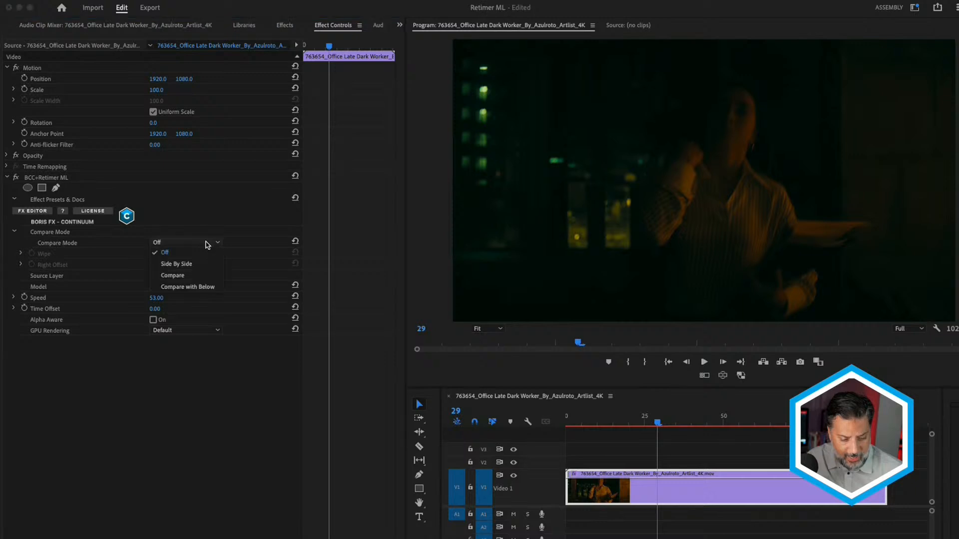
pyautogui.click(198, 264)
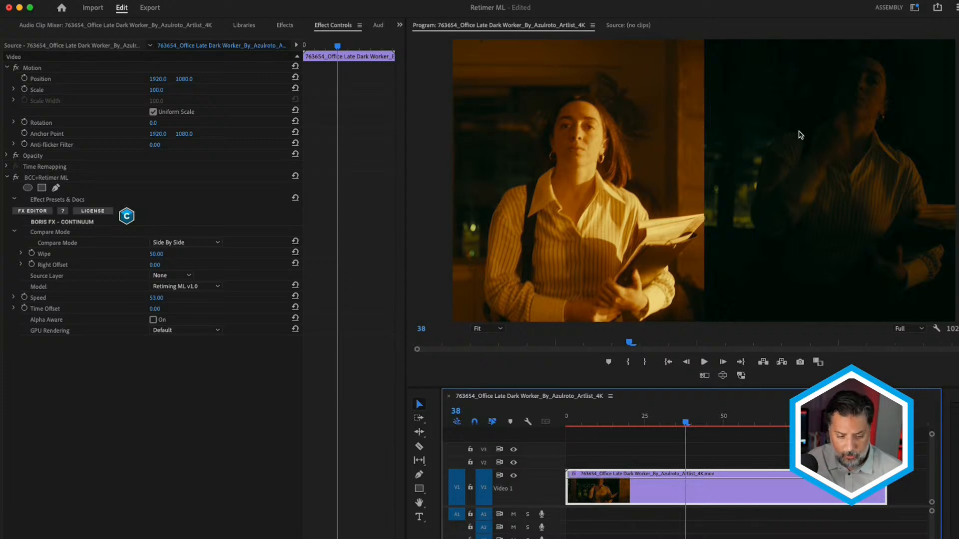
# - Switch the Compare Mode to Compare and move the Wipe to 14
pyautogui.click(186, 242)
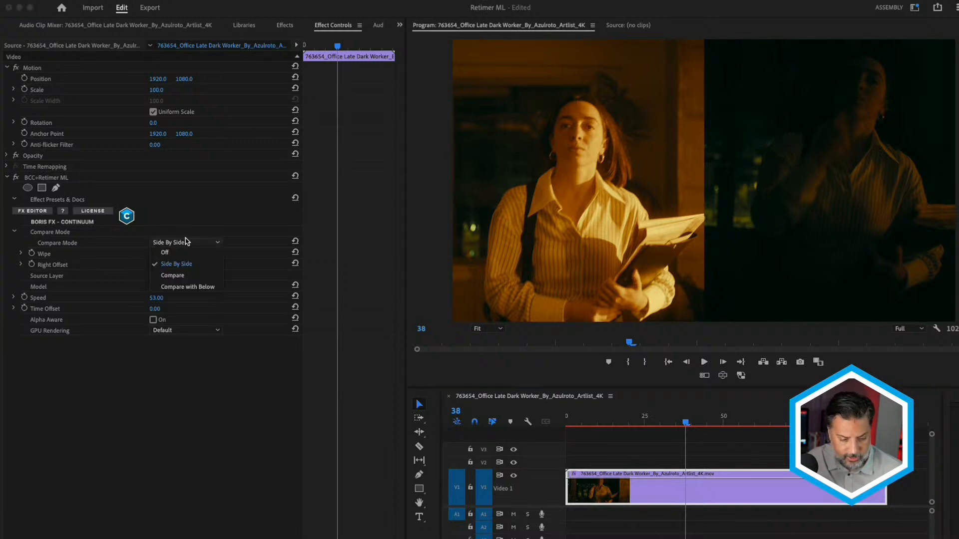
pyautogui.click(180, 276)
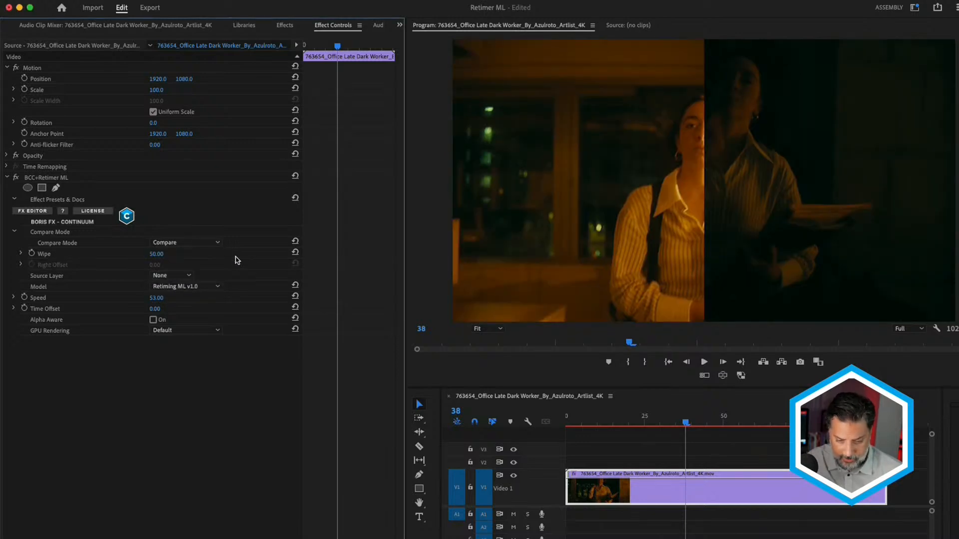
pyautogui.moveTo(163, 254); pyautogui.dragTo(159, 254)
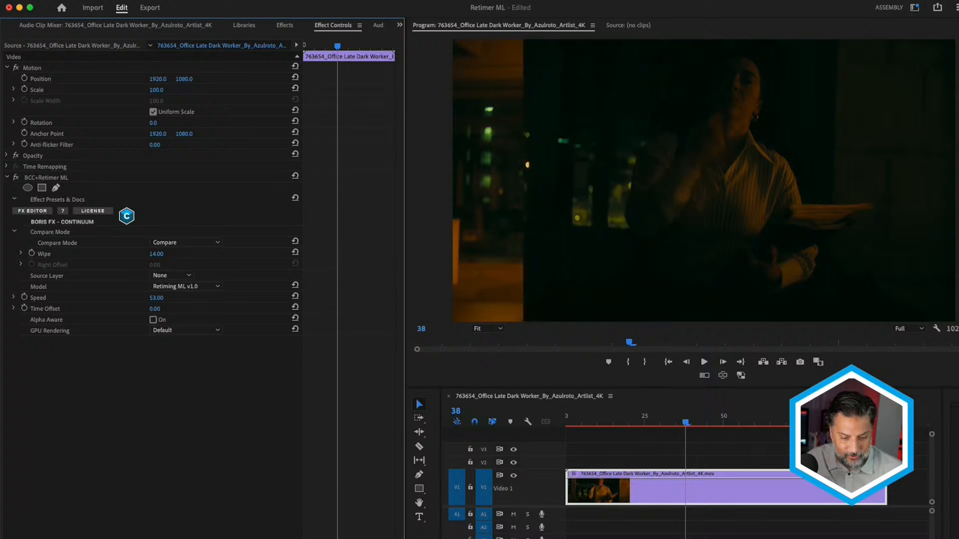
# - Turn the Compare Mode off and return the playhead to the start of the sequence
pyautogui.click(169, 244)
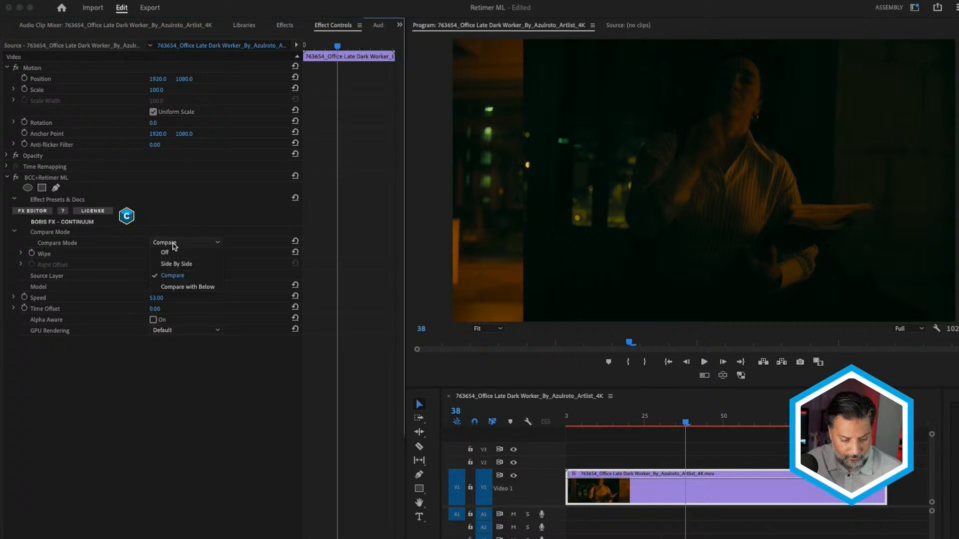
pyautogui.click(169, 252)
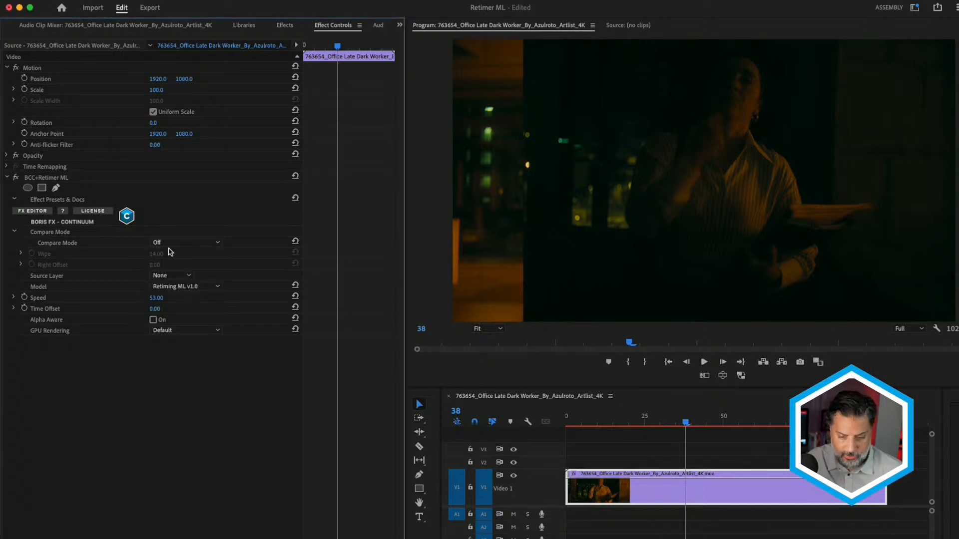
pyautogui.click(500, 414)
pyautogui.press('Home')
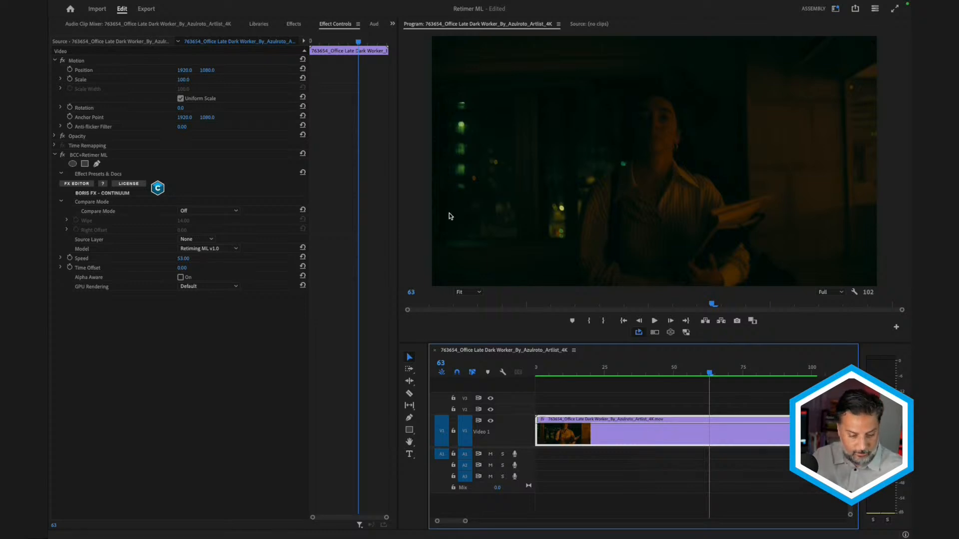
# - Remove BCC+Retimer ML from the office clip and nest the clip as a sequence named Retimer 53
pyautogui.click(91, 157)
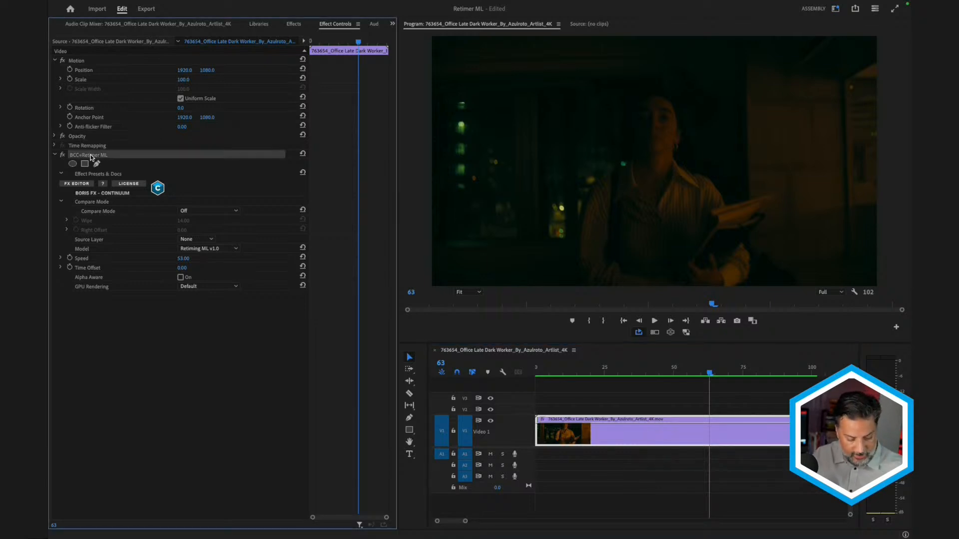
pyautogui.press('Delete')
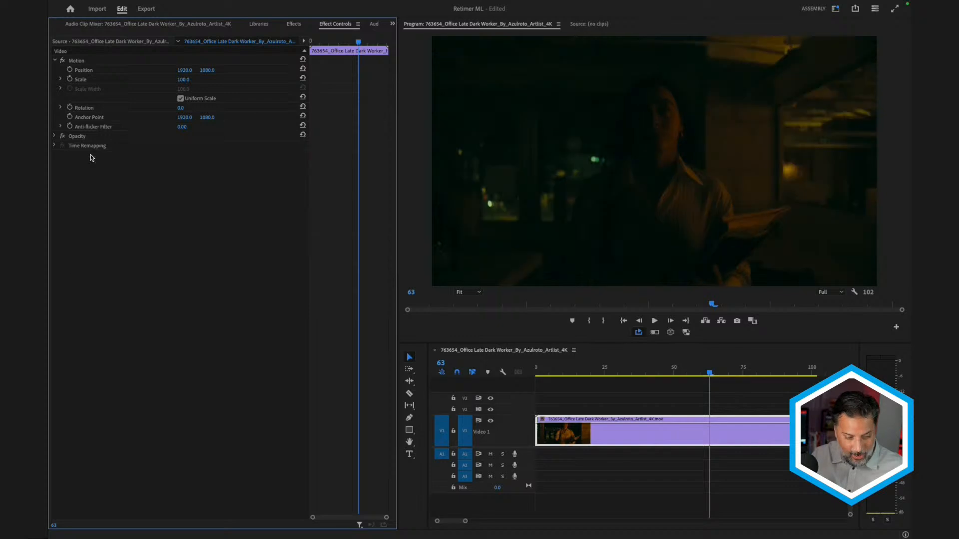
pyautogui.rightClick(602, 433)
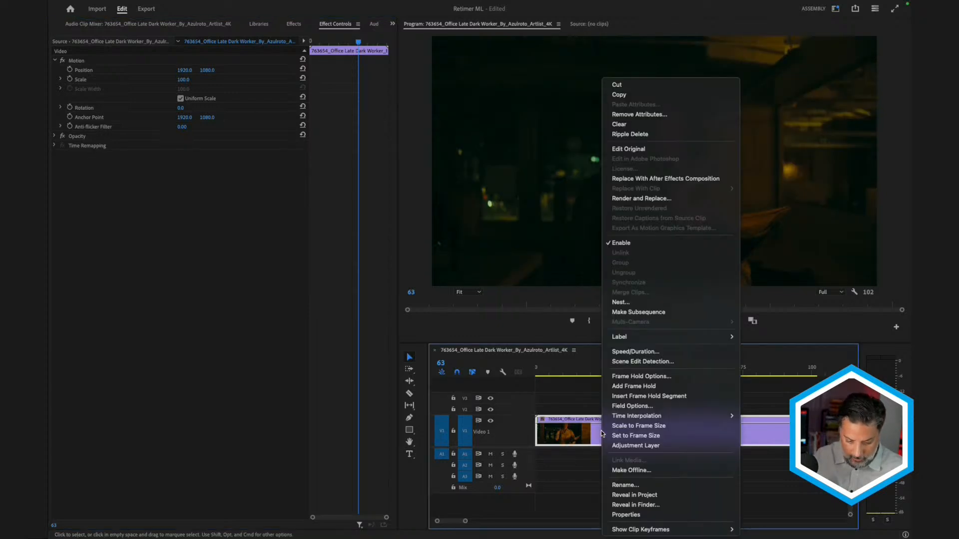
pyautogui.click(656, 304)
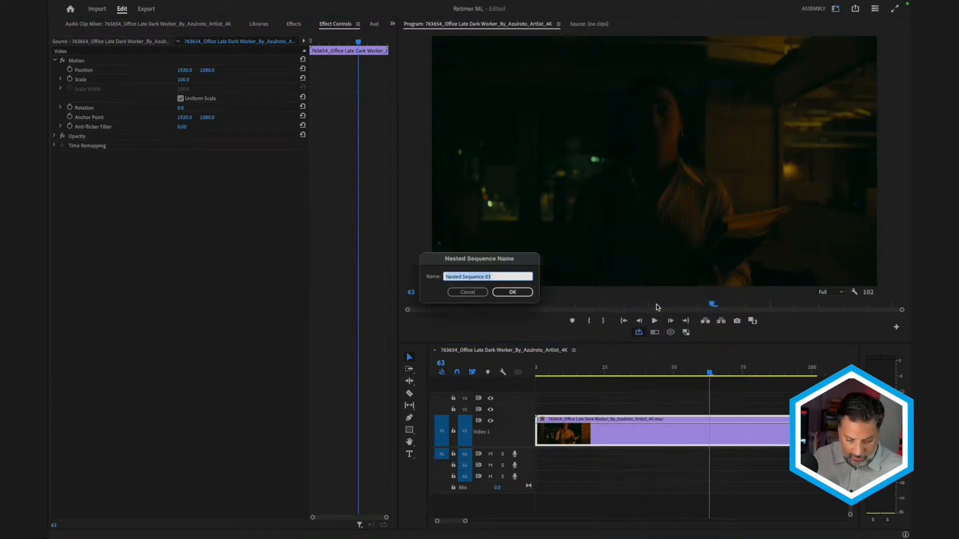
pyautogui.write('Retimer')
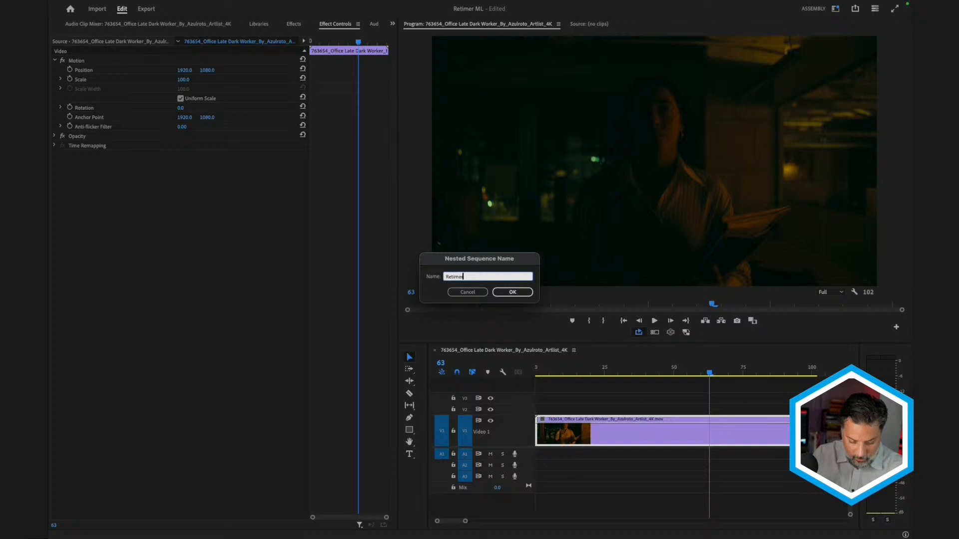
pyautogui.write(' 53')
pyautogui.press('Return')
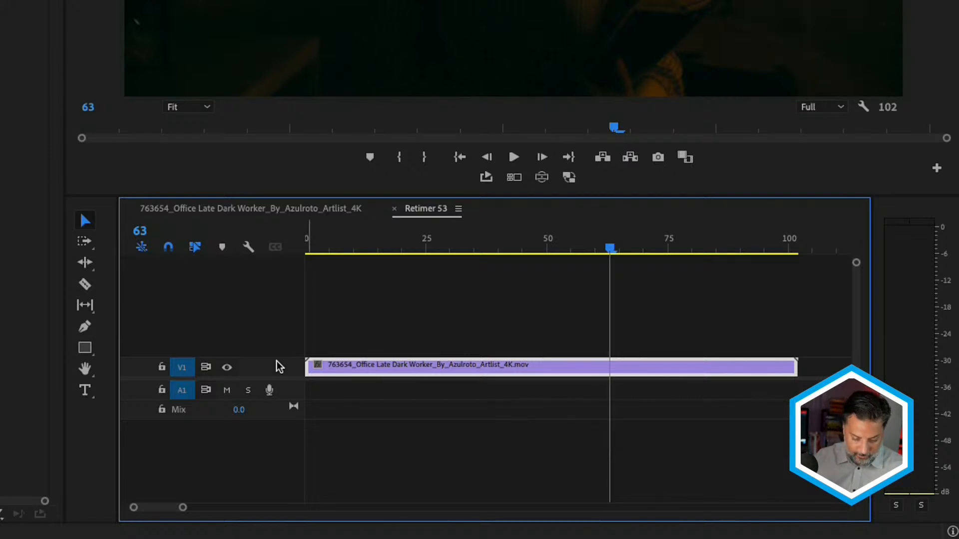
# - In the Retimer 53 sequence, make the V1 track taller and place a copy of the clip directly after the original
pyautogui.moveTo(274, 358); pyautogui.dragTo(275, 336)
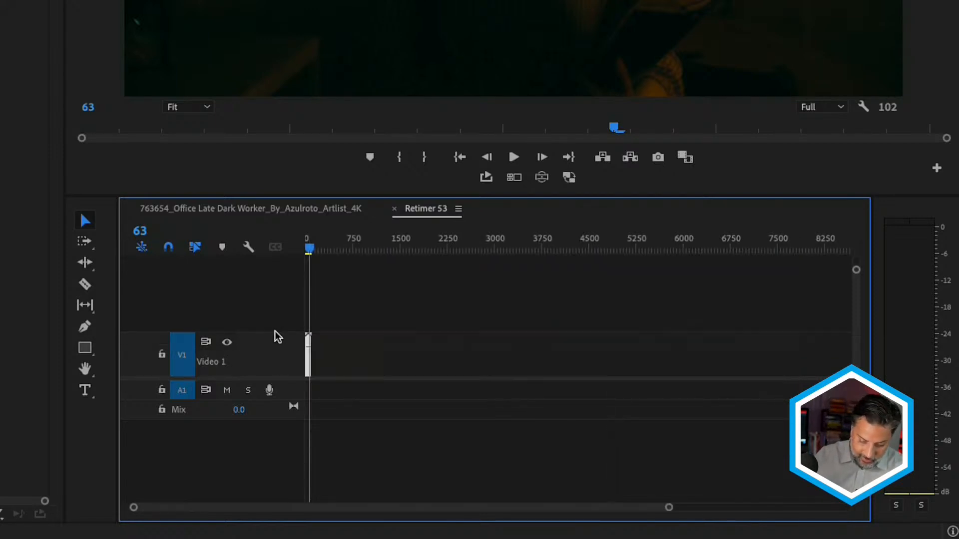
pyautogui.press('=')
pyautogui.press('=')
pyautogui.press('=')
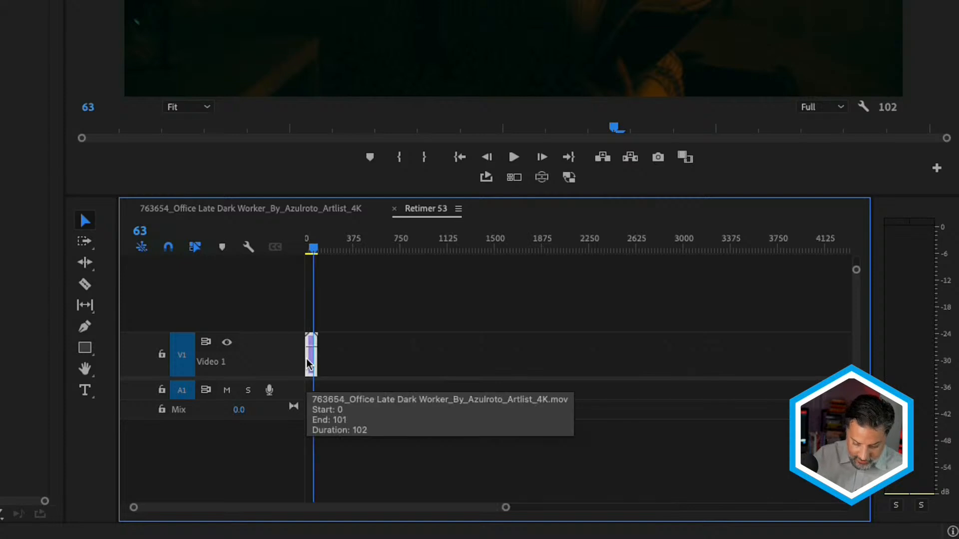
pyautogui.press('=')
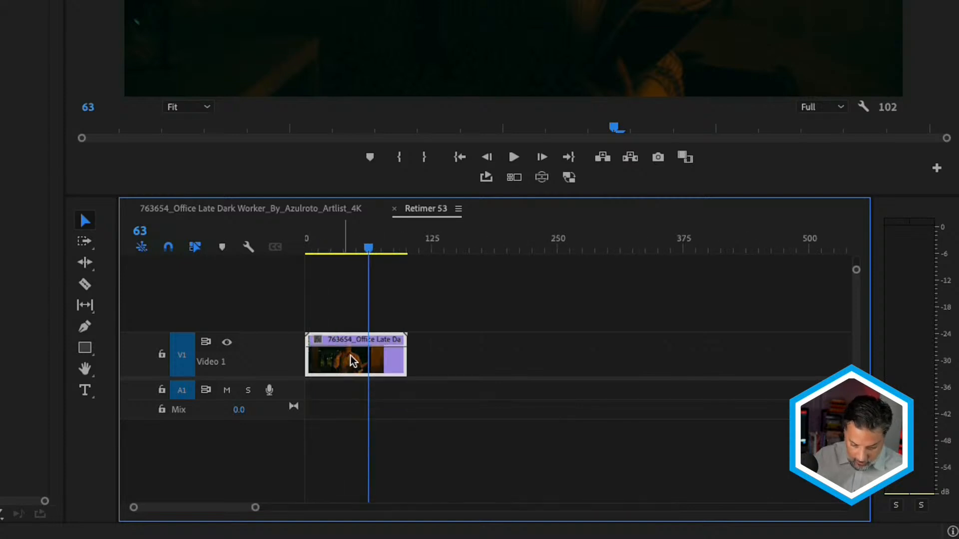
pyautogui.moveTo(344, 361); pyautogui.dragTo(443, 361)
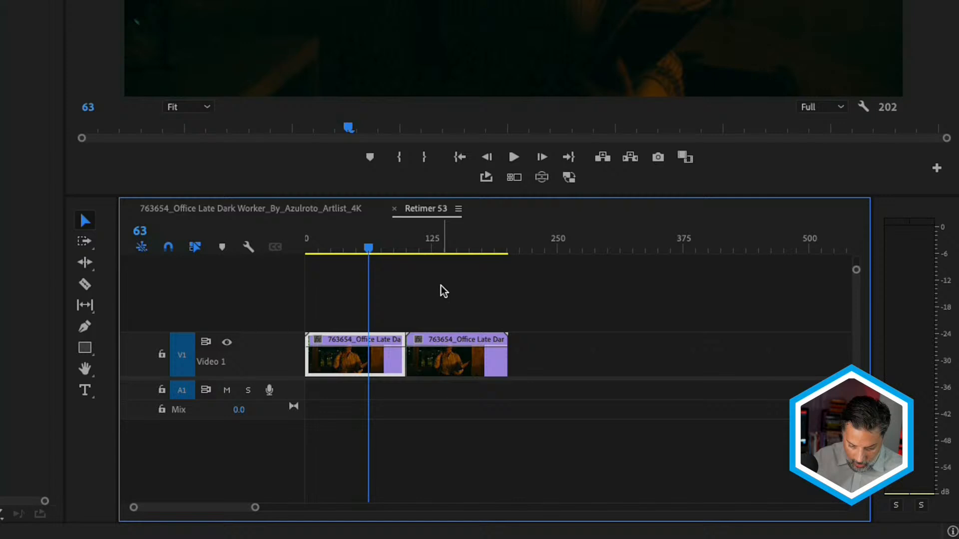
# - In the main sequence, reapply BCC+Retimer ML to the nested Retimer 53 clip and set its Speed to 50
pyautogui.click(330, 209)
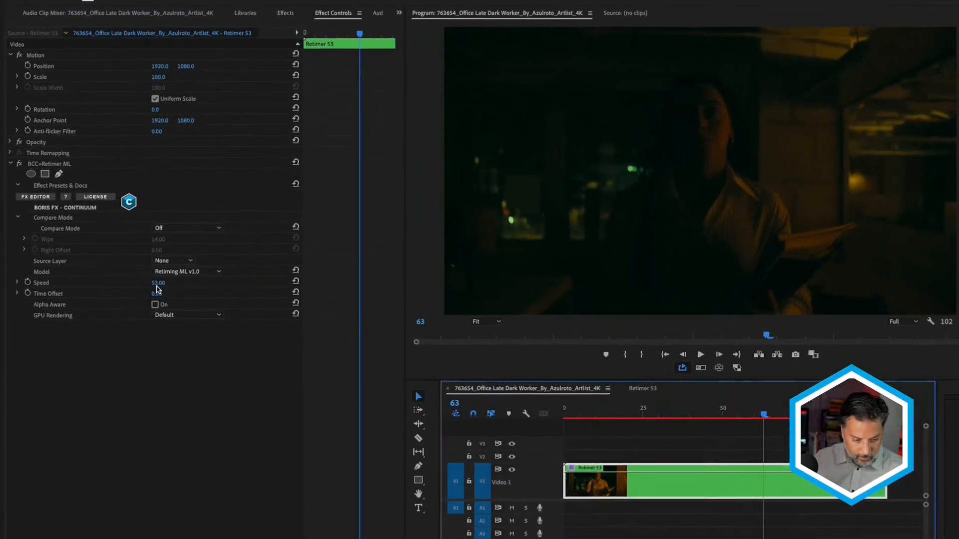
pyautogui.click(157, 286)
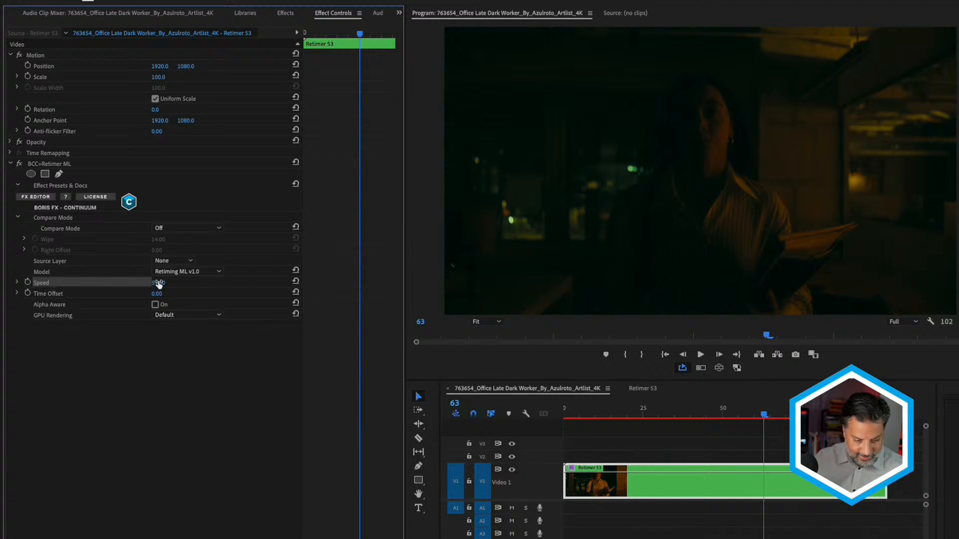
pyautogui.click(158, 283)
pyautogui.write('50')
pyautogui.press('Return')
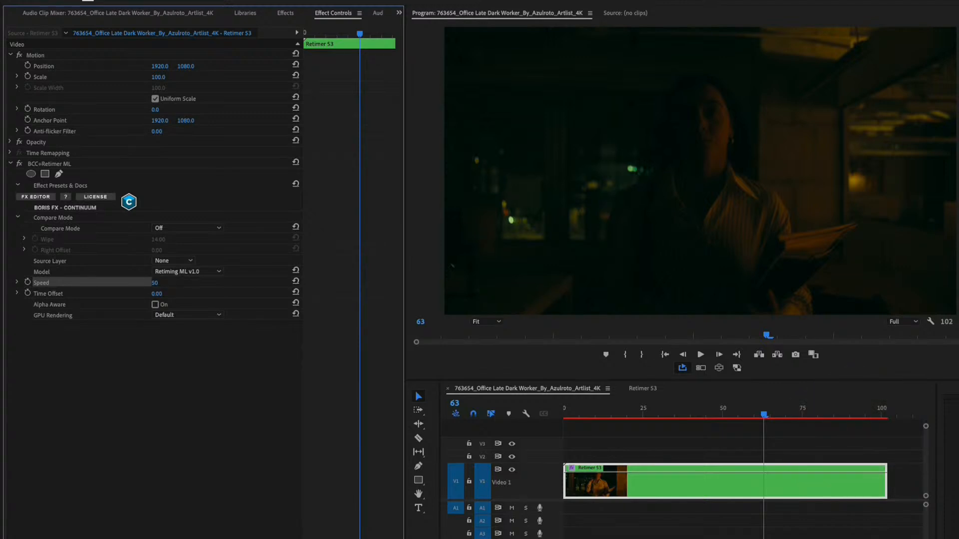
pyautogui.moveTo(878, 414); pyautogui.dragTo(859, 422)
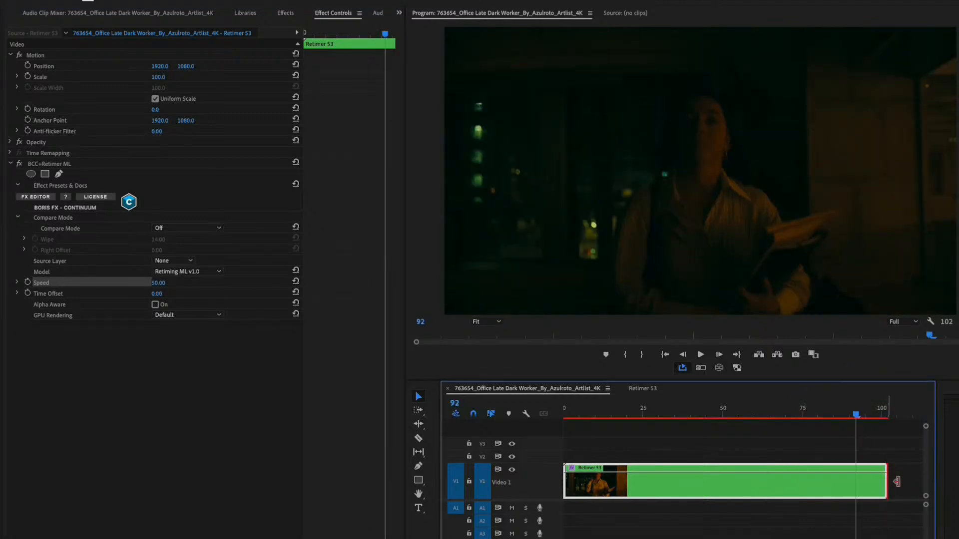
# - Extend the end of the nested Retimer 53 clip to 202 frames and check the slowed footage near its end
pyautogui.moveTo(887, 481); pyautogui.dragTo(802, 479)
pyautogui.press('\\')
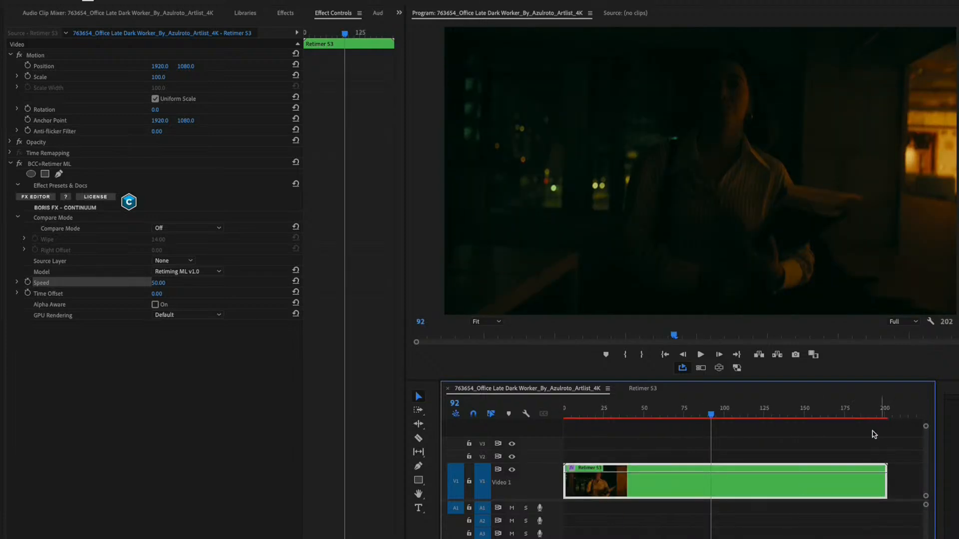
pyautogui.click(879, 412)
pyautogui.moveTo(879, 413); pyautogui.dragTo(864, 413)
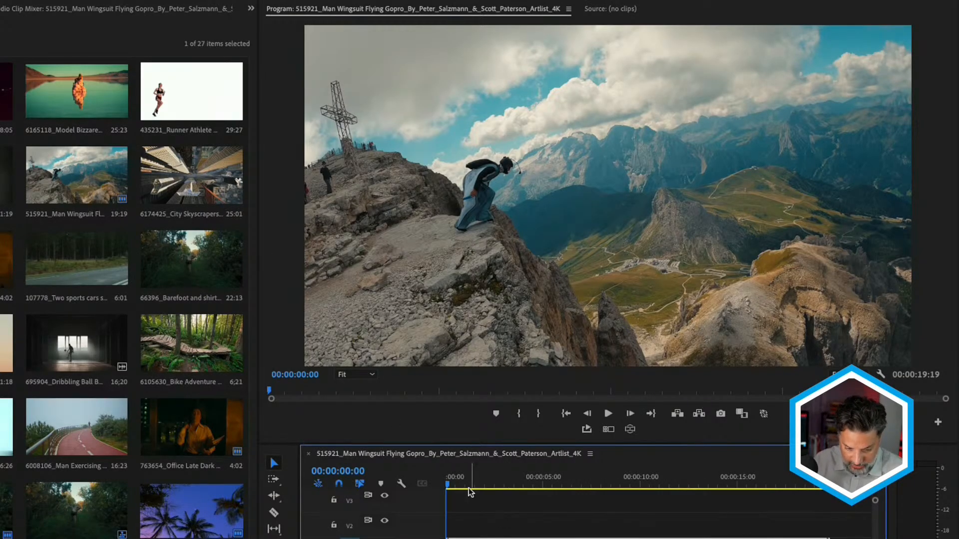
# - Play the wingsuit clip from the start and park the playhead at 00:00:03:00
pyautogui.press('space')
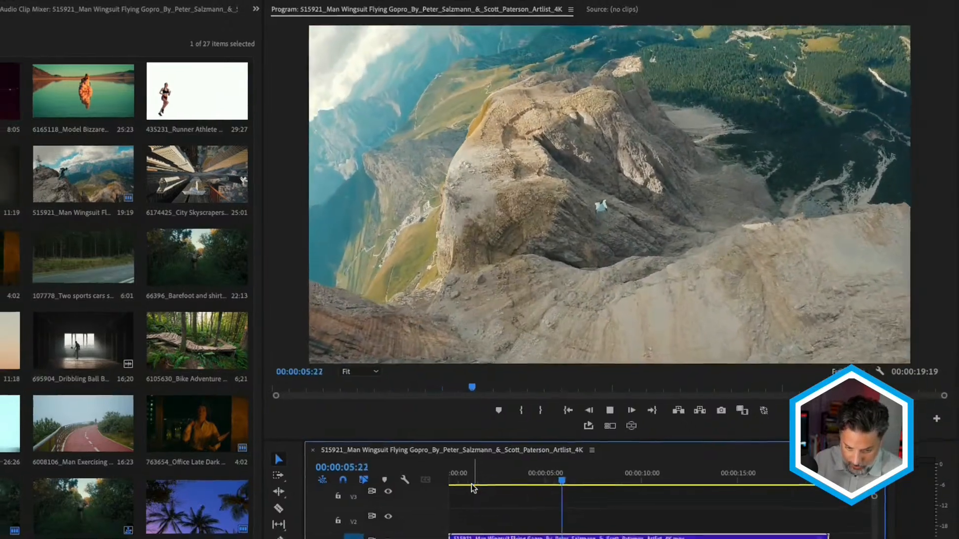
pyautogui.press('space')
pyautogui.click(547, 421)
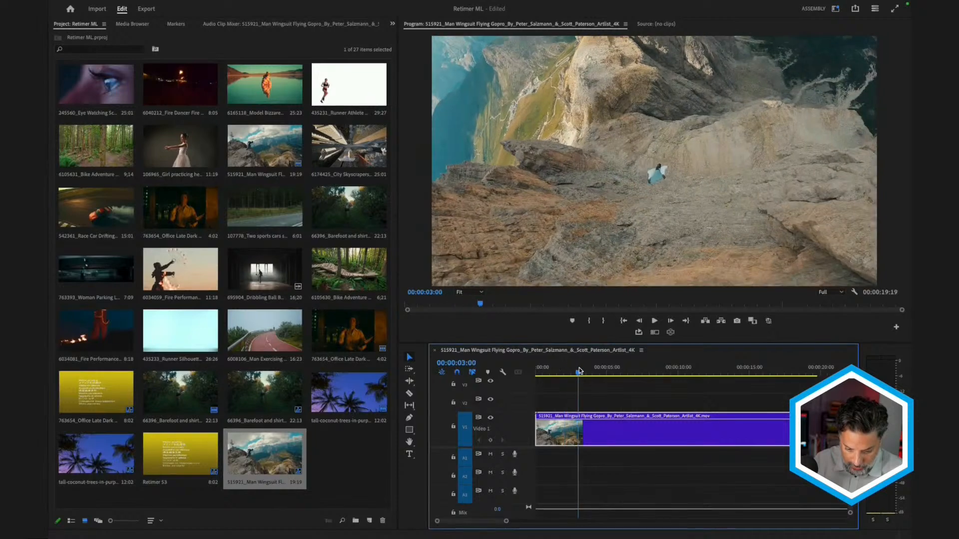
# - Find the BCC+Retimer ML effect, apply it to the wingsuit clip and show its effect settings
pyautogui.hotkey('shift', '5')
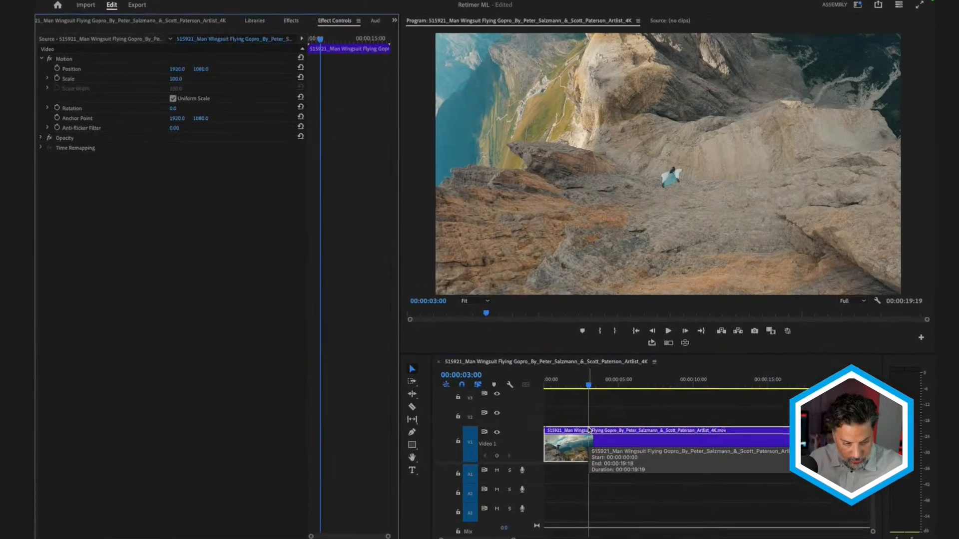
pyautogui.hotkey('shift', '7')
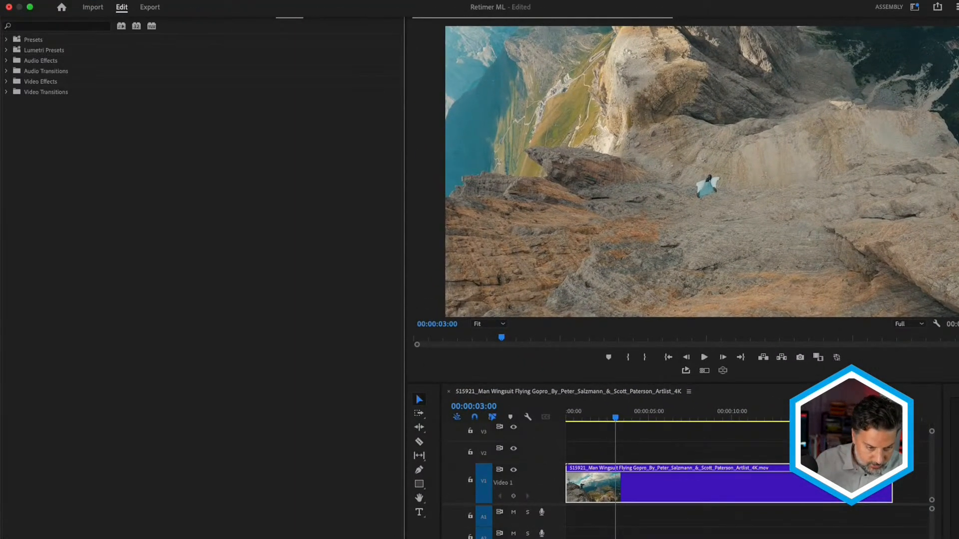
pyautogui.click(67, 28)
pyautogui.write('retimer')
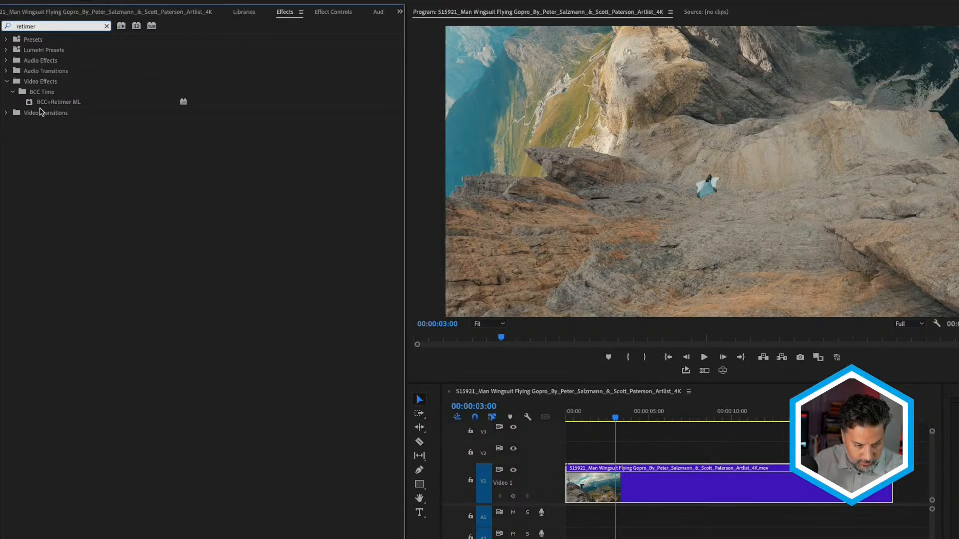
pyautogui.click(42, 102)
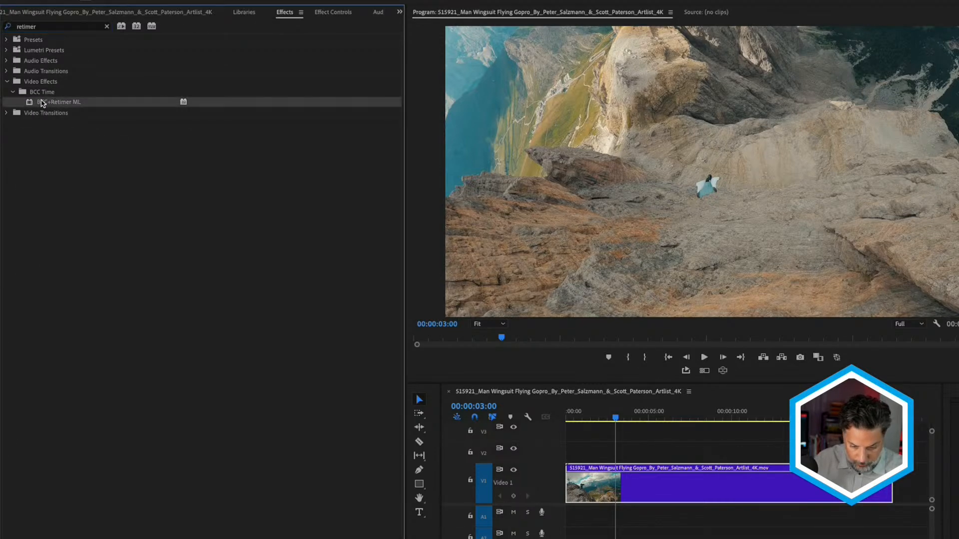
pyautogui.click(644, 495)
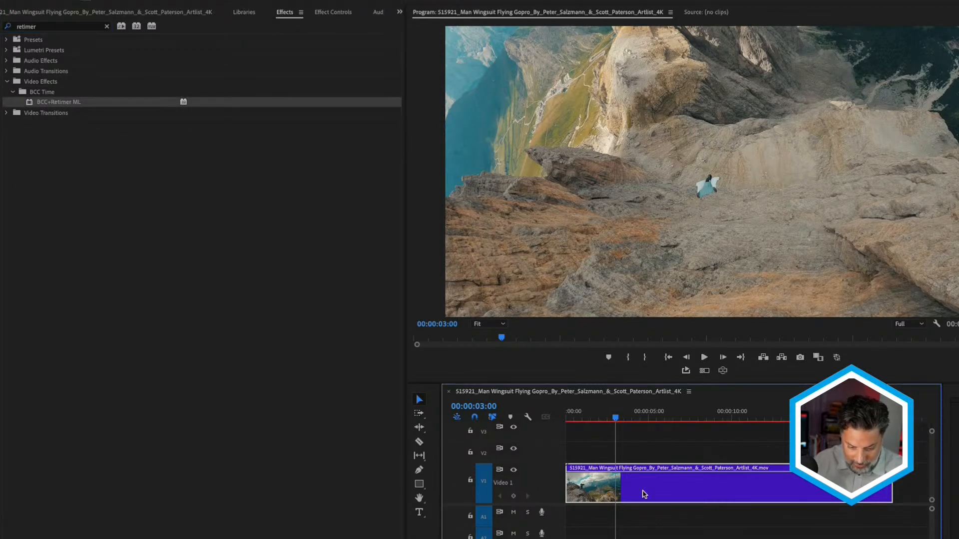
pyautogui.hotkey('shift', '5')
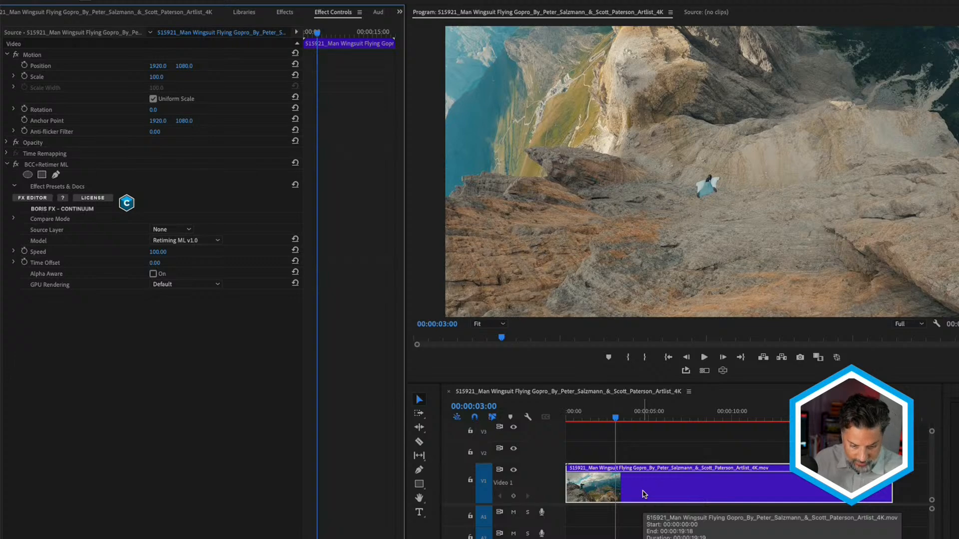
# - Switch the wingsuit sequence's time display to Frames and scrub through the jump to find the speed ramp points
pyautogui.rightClick(512, 406)
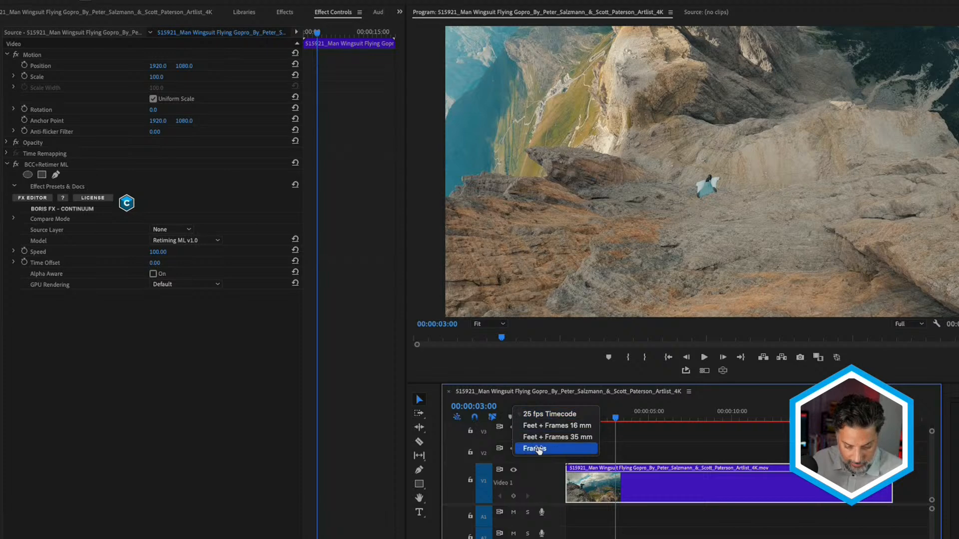
pyautogui.click(539, 449)
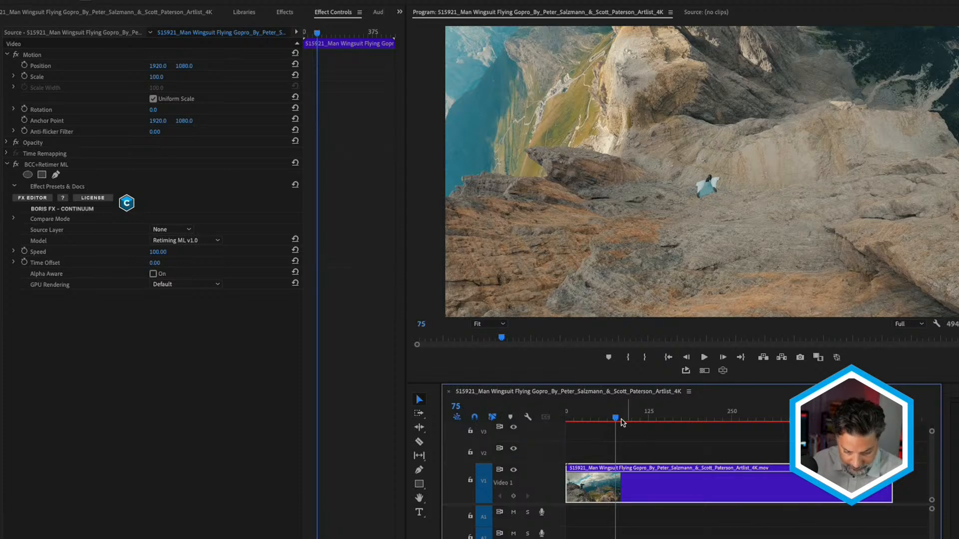
pyautogui.moveTo(616, 418); pyautogui.dragTo(603, 419)
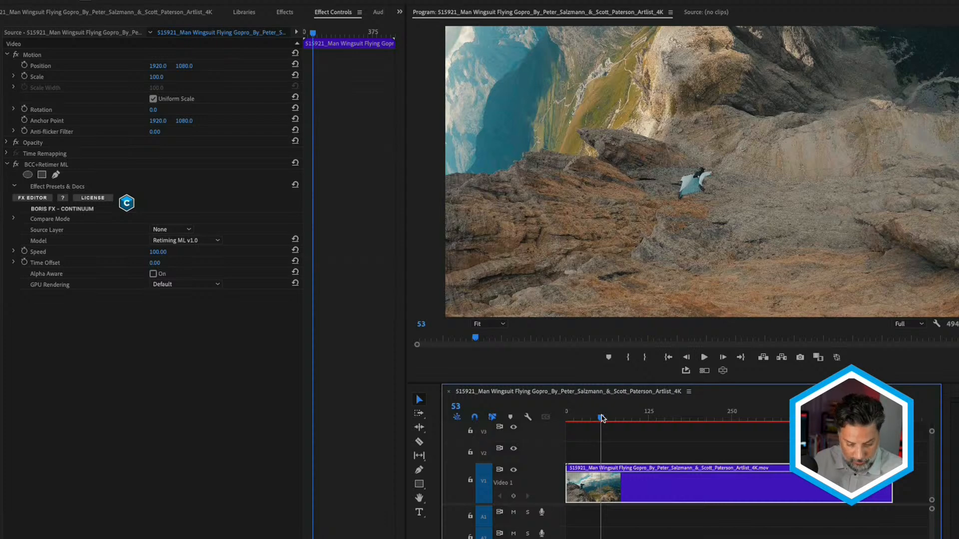
pyautogui.moveTo(602, 418); pyautogui.dragTo(615, 419)
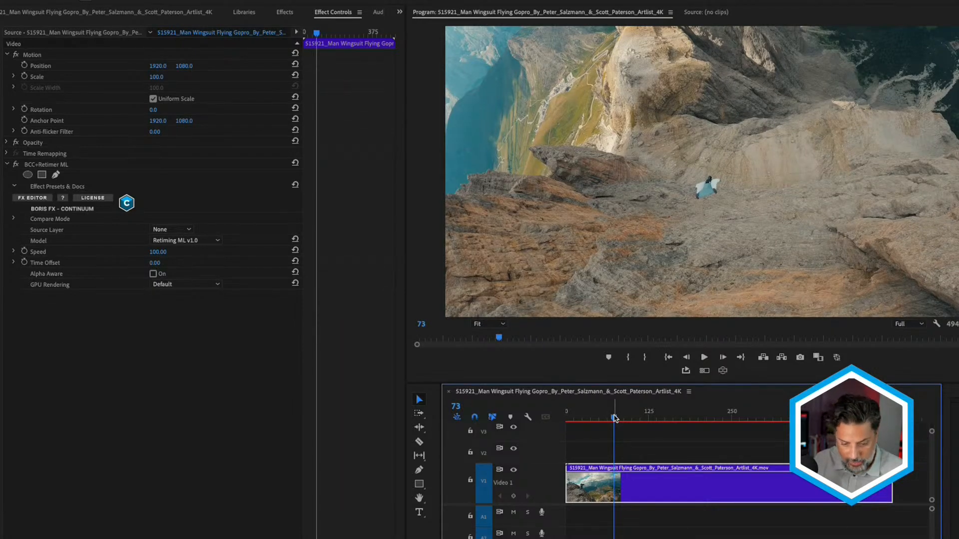
pyautogui.moveTo(614, 419); pyautogui.dragTo(643, 425)
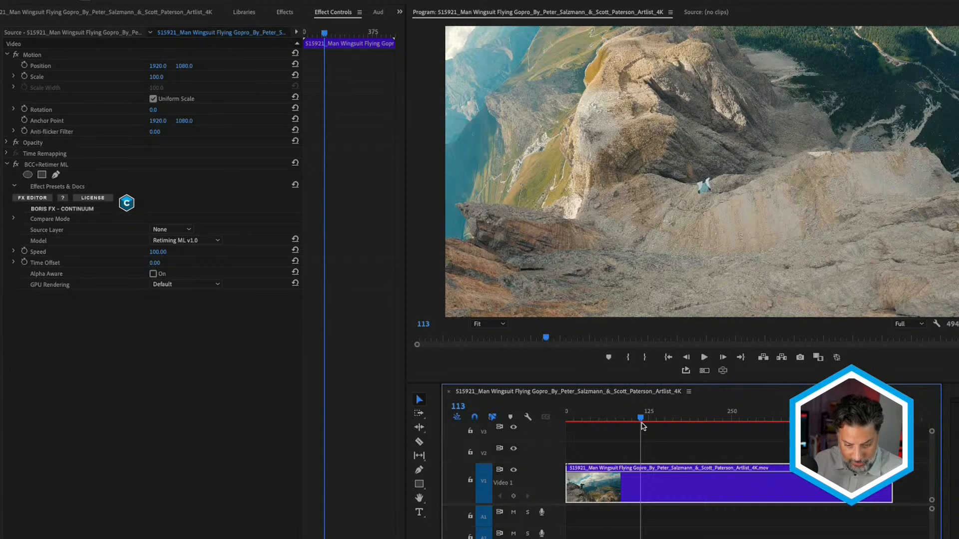
# - Keyframe the BCC+Retimer ML Speed at 100 on frame 53 and at 43 on about frame 72
pyautogui.moveTo(643, 425); pyautogui.dragTo(603, 423)
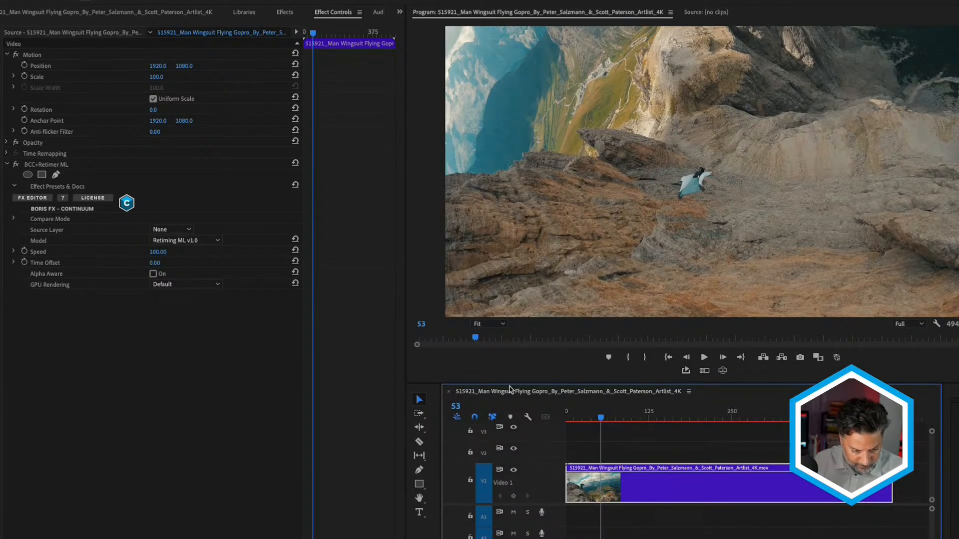
pyautogui.click(25, 252)
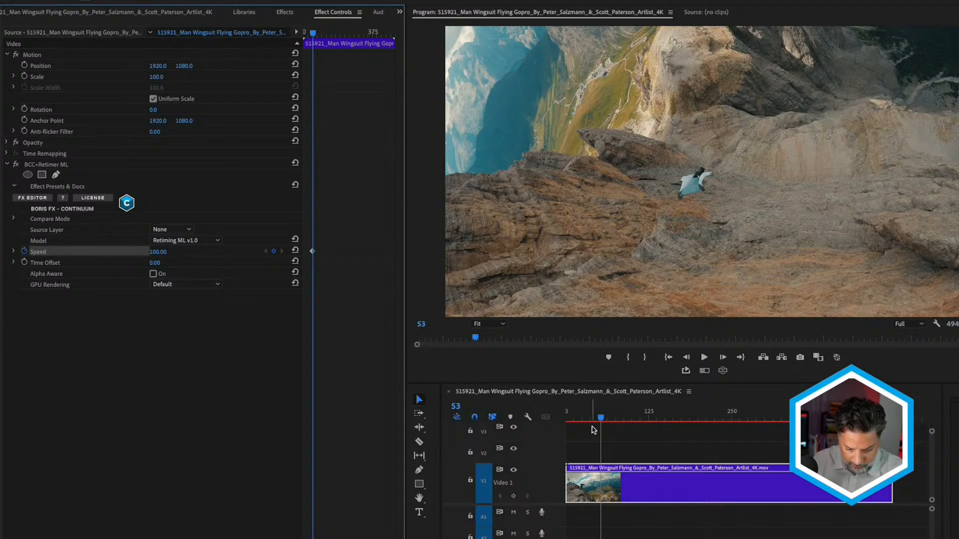
pyautogui.moveTo(603, 421); pyautogui.dragTo(614, 420)
pyautogui.click(159, 252)
pyautogui.moveTo(614, 420); pyautogui.dragTo(690, 414)
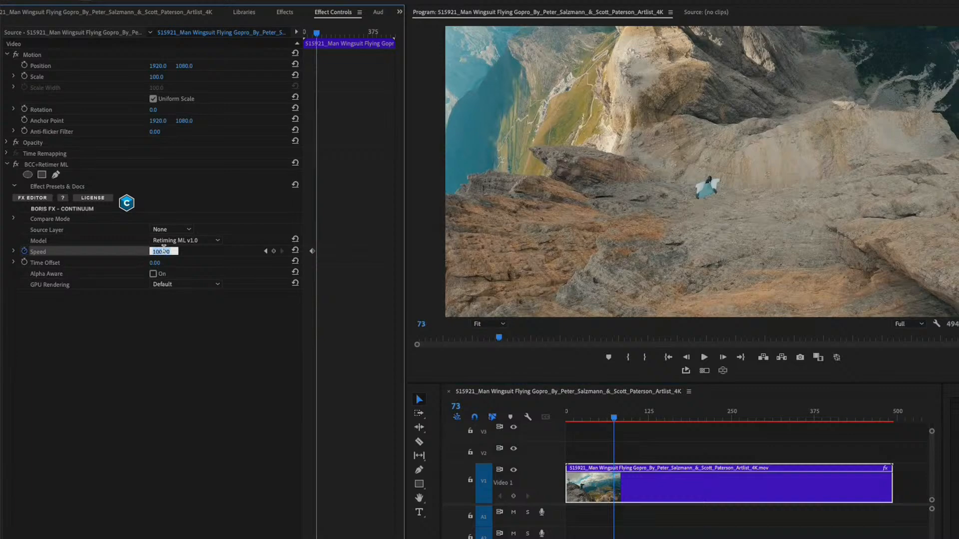
pyautogui.write('43')
pyautogui.press('Return')
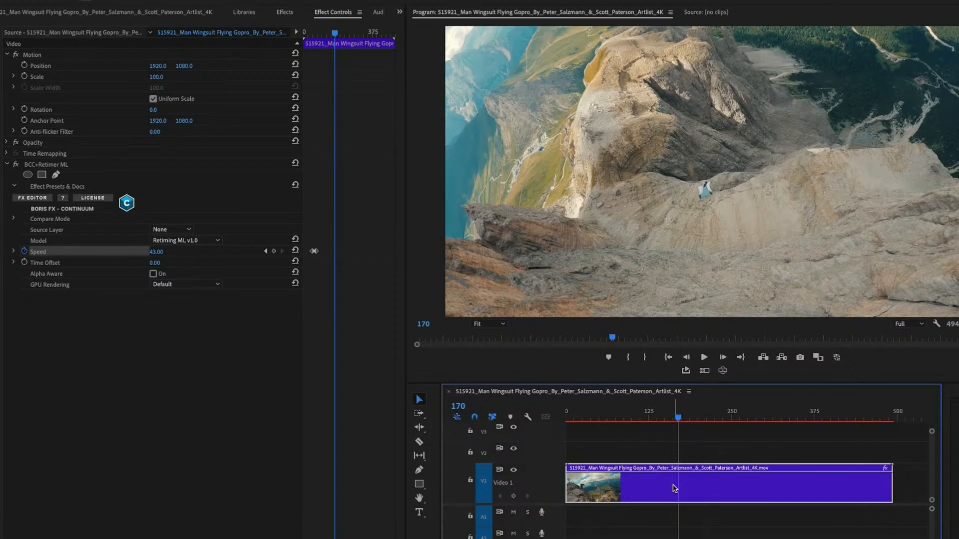
# - Add a Speed keyframe holding 43 at frame 170 and set the Speed to 121 at frame 200
pyautogui.click(273, 252)
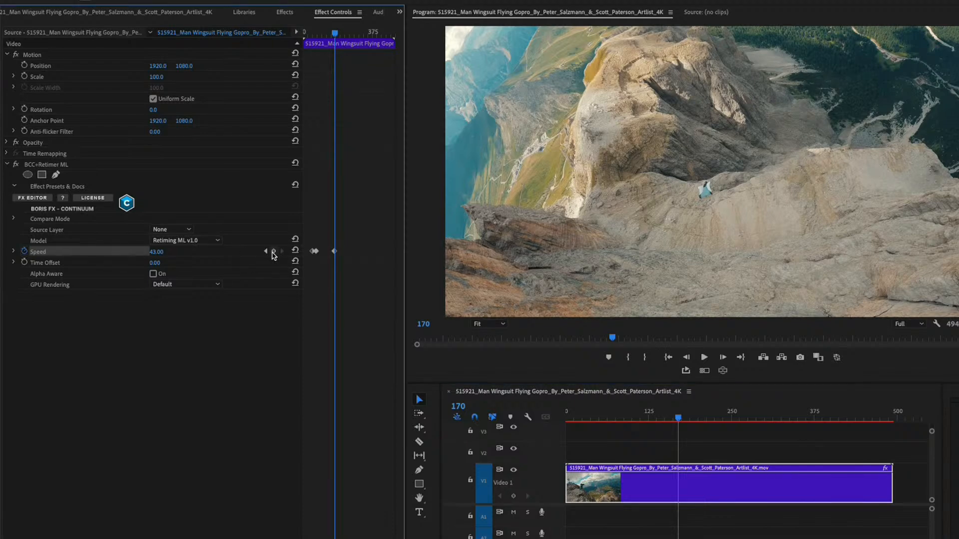
pyautogui.moveTo(678, 417); pyautogui.dragTo(698, 417)
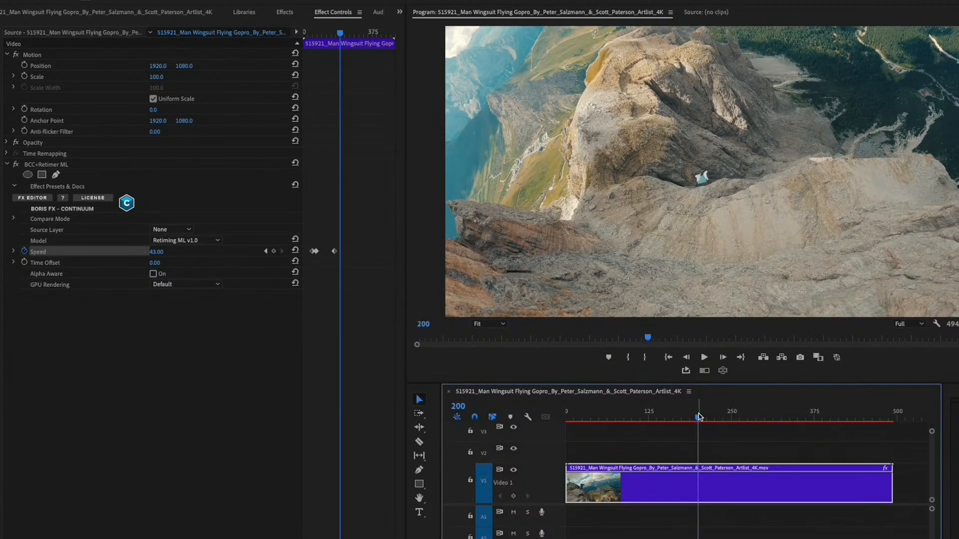
pyautogui.click(158, 253)
pyautogui.write('121')
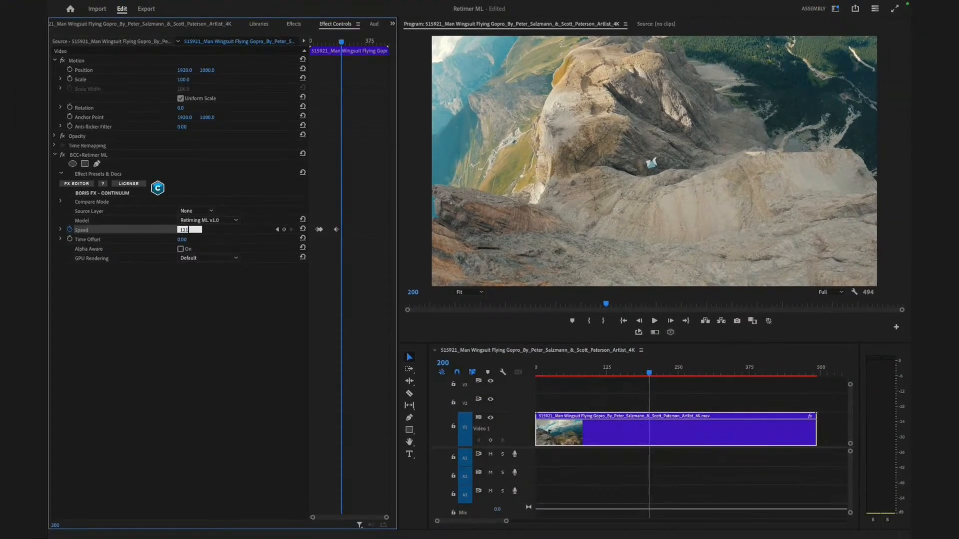
pyautogui.press('Return')
# - Maximize the effect settings, expand the Speed graph and change all four Speed keyframes to Bezier interpolation
pyautogui.press('`')
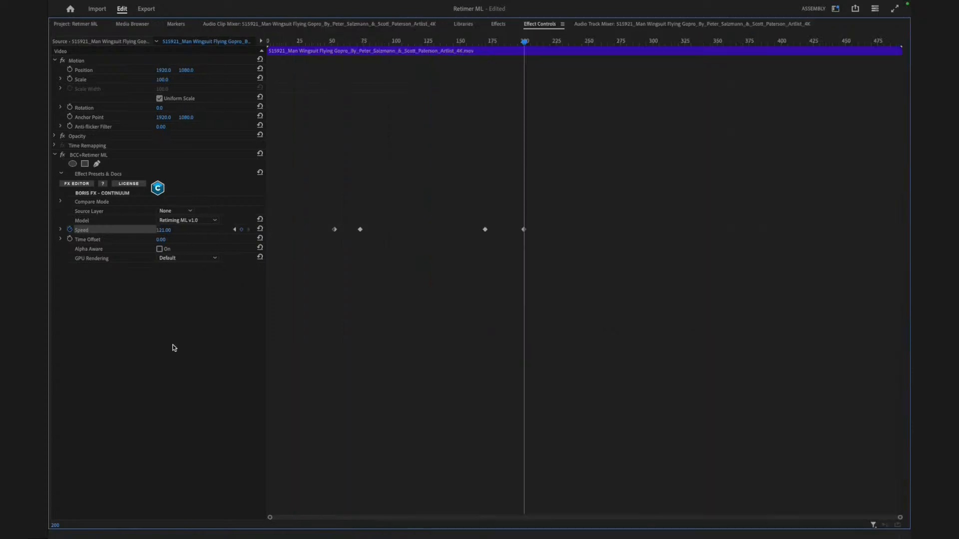
pyautogui.click(60, 231)
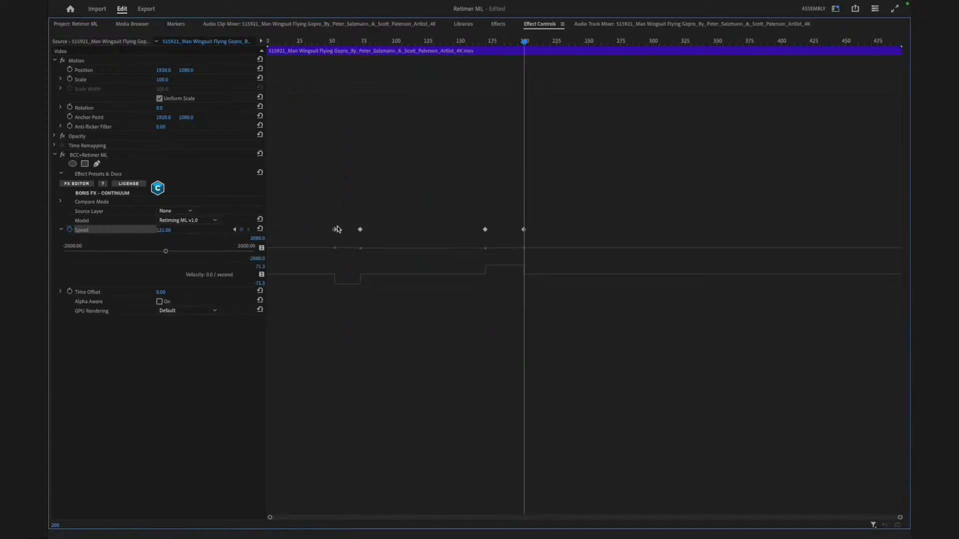
pyautogui.moveTo(322, 222); pyautogui.dragTo(532, 241)
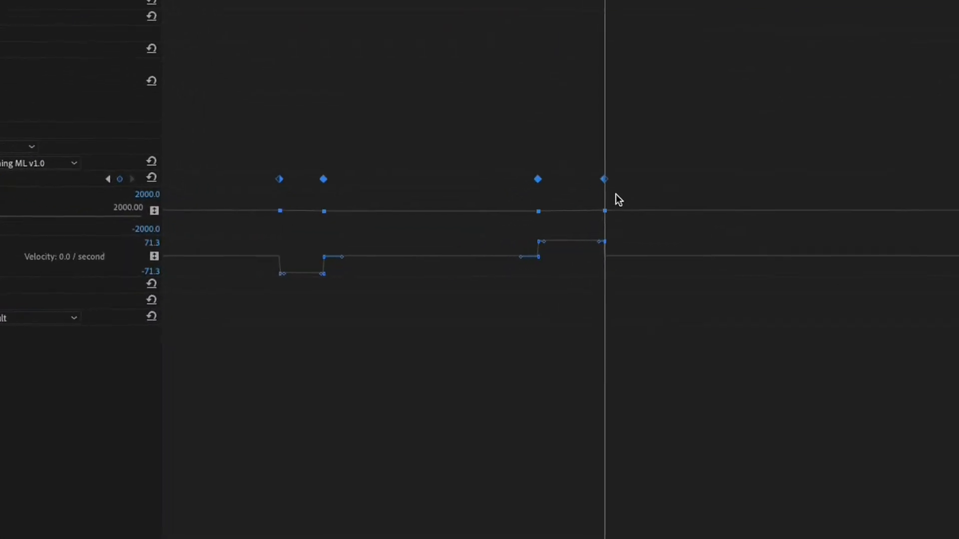
pyautogui.rightClick(605, 180)
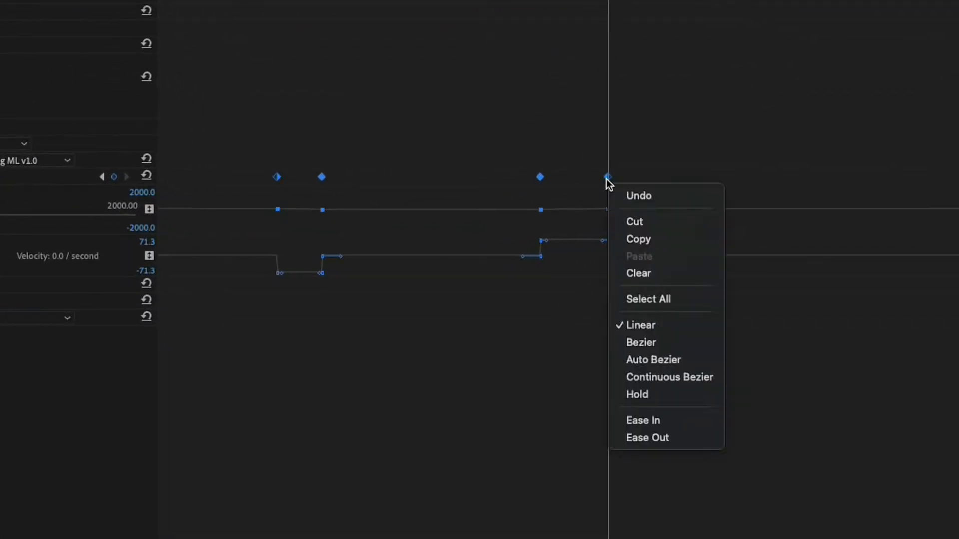
pyautogui.click(628, 346)
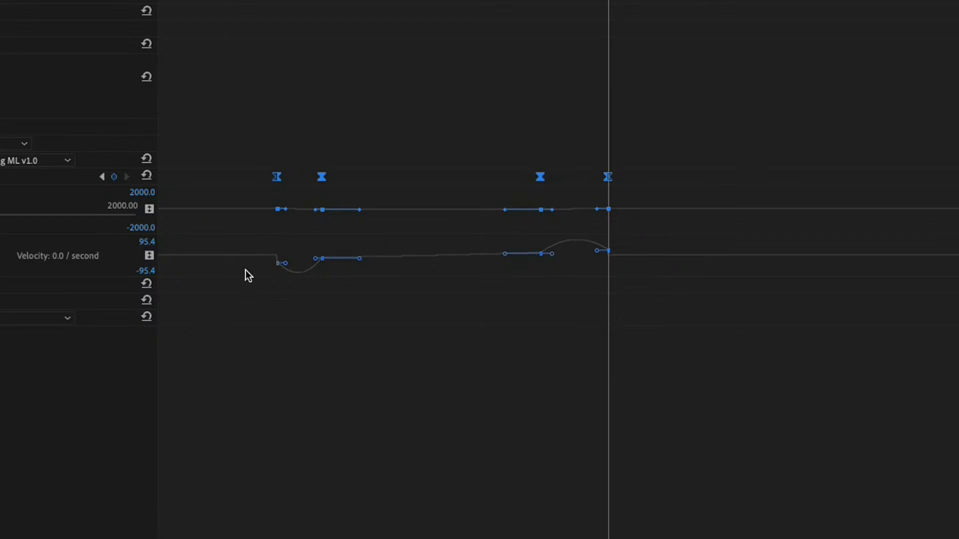
# - Inspect the third Speed keyframe's curve handles, and scrub back through the speed ramp in the normal layout
pyautogui.click(453, 191)
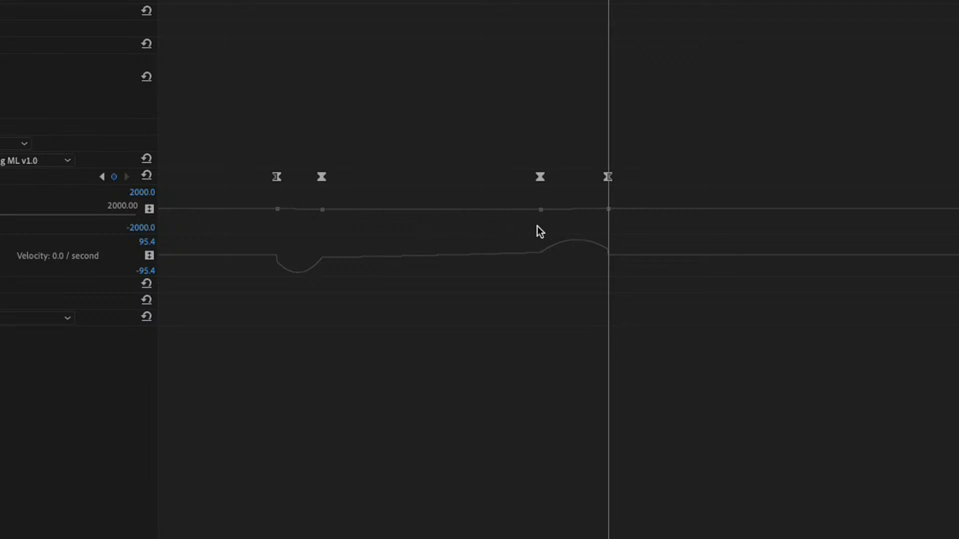
pyautogui.click(543, 212)
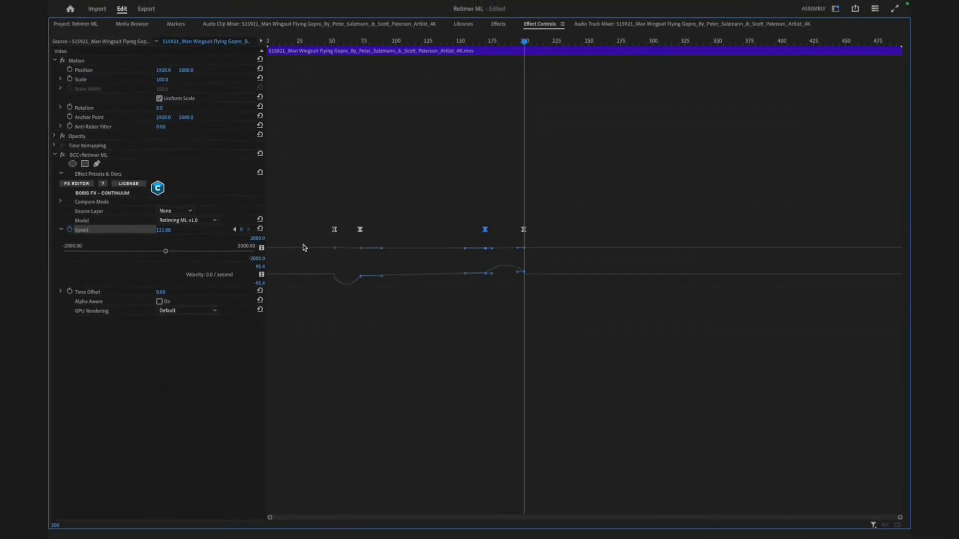
pyautogui.press('`')
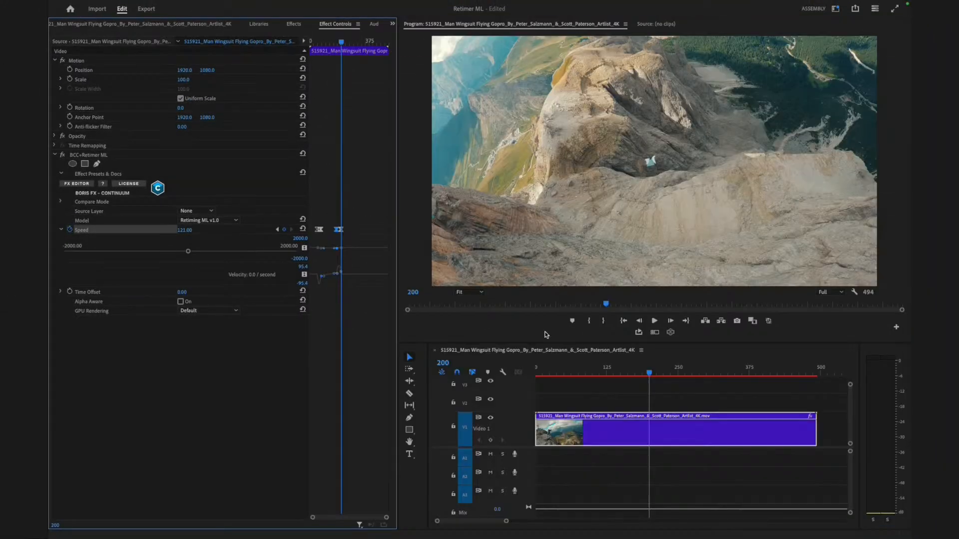
pyautogui.moveTo(593, 370); pyautogui.dragTo(509, 368)
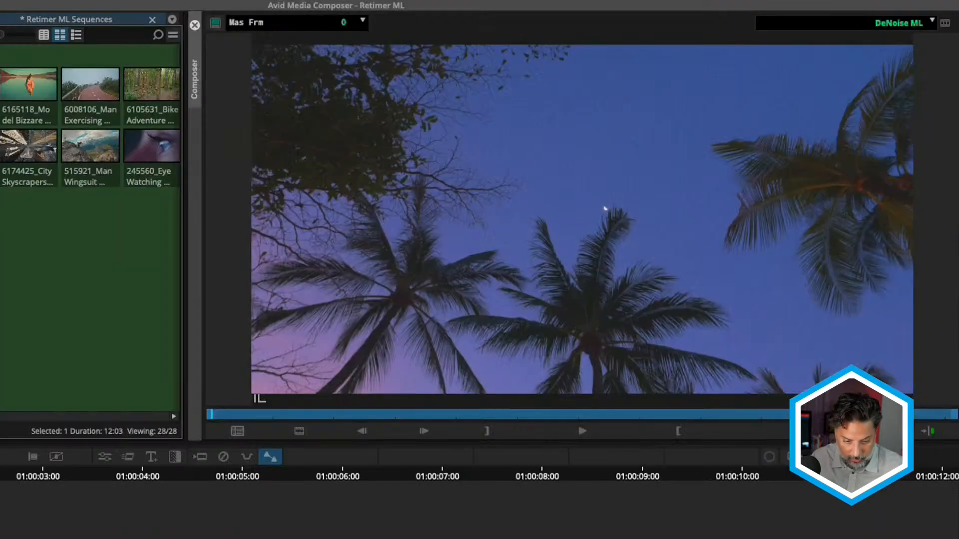
# - In Avid Media Composer, play the DeNoise ML palm tree sequence at normal and enlarged size to inspect its noise
pyautogui.press('space')
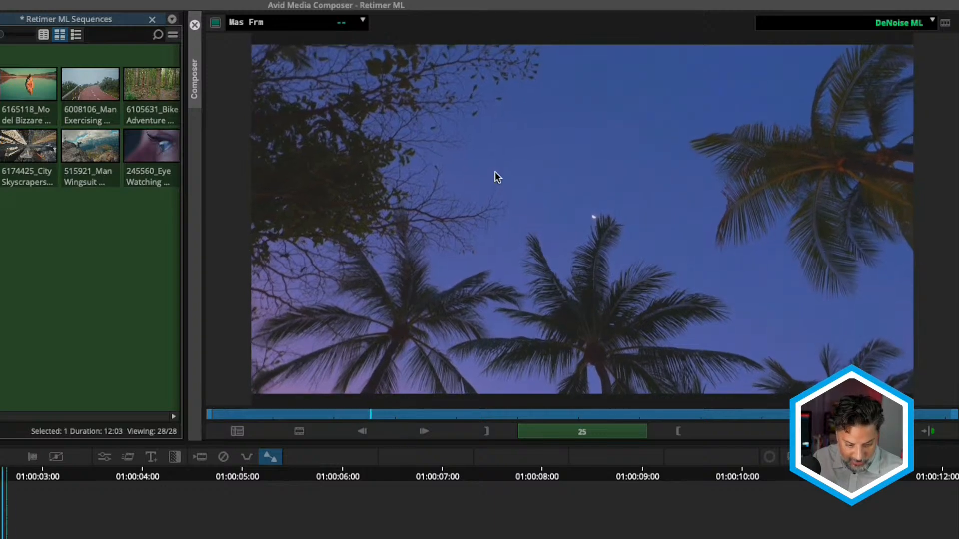
pyautogui.press('space')
pyautogui.click(104, 460)
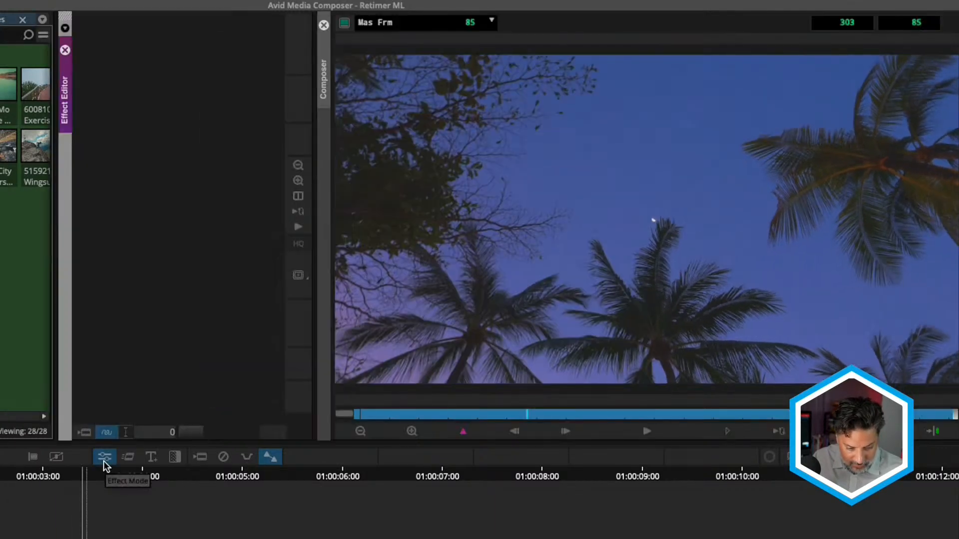
pyautogui.click(411, 432)
pyautogui.press('space')
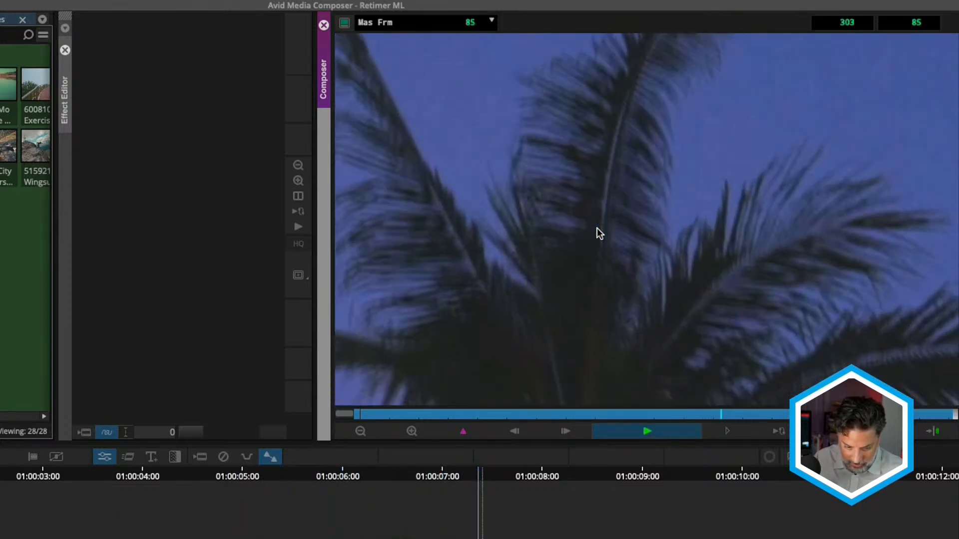
pyautogui.press('space')
pyautogui.click(360, 431)
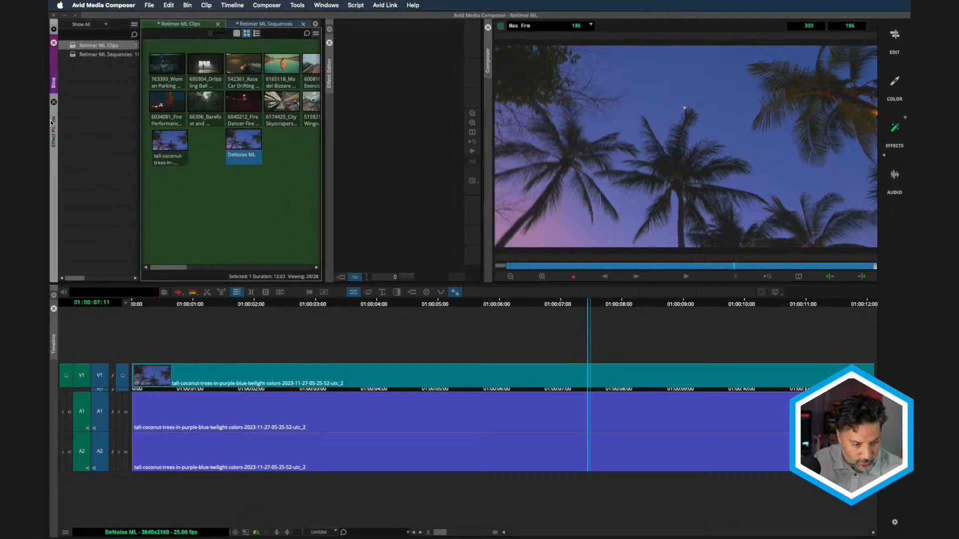
# - Search the effects for "denoise ml" and apply BCC+DeNoise ML to the palm tree clip on V1
pyautogui.click(0, 133)
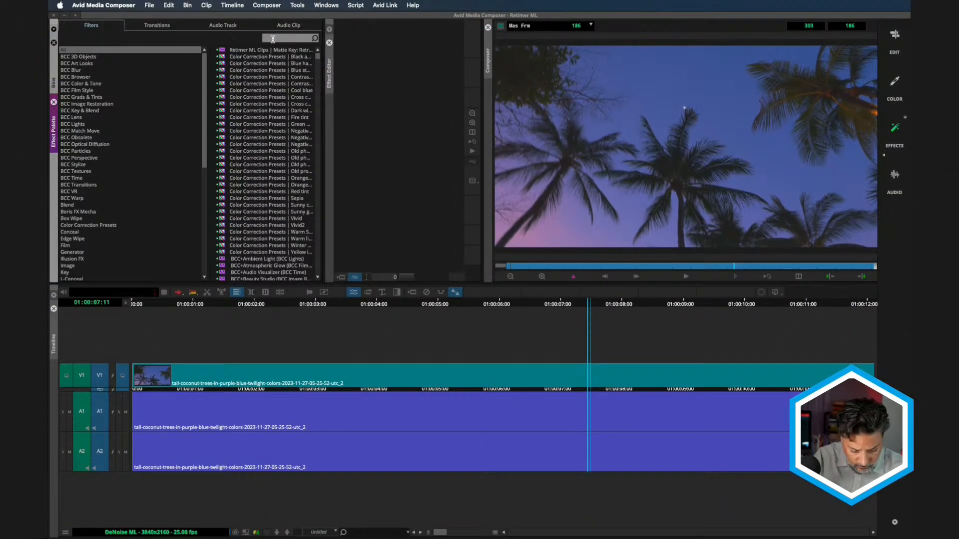
pyautogui.write('den')
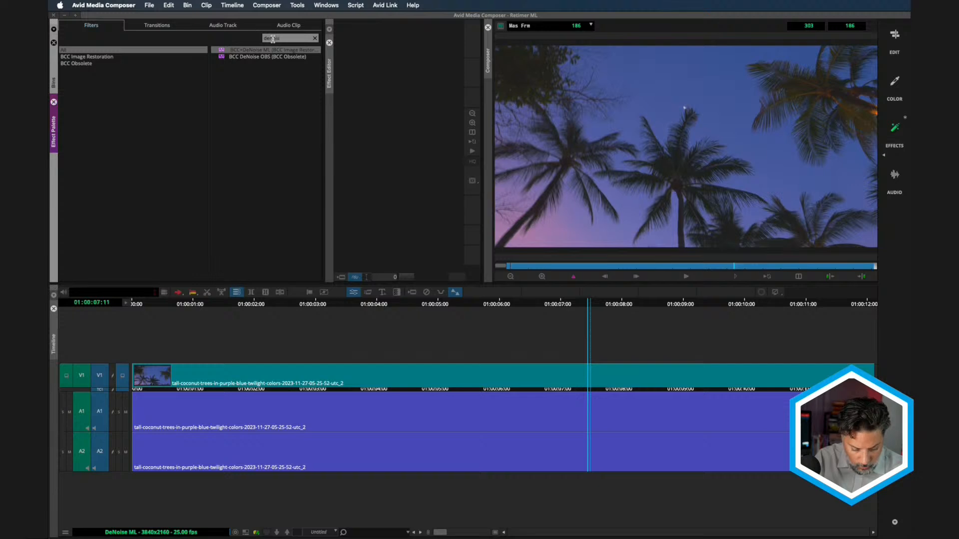
pyautogui.write('oise ml')
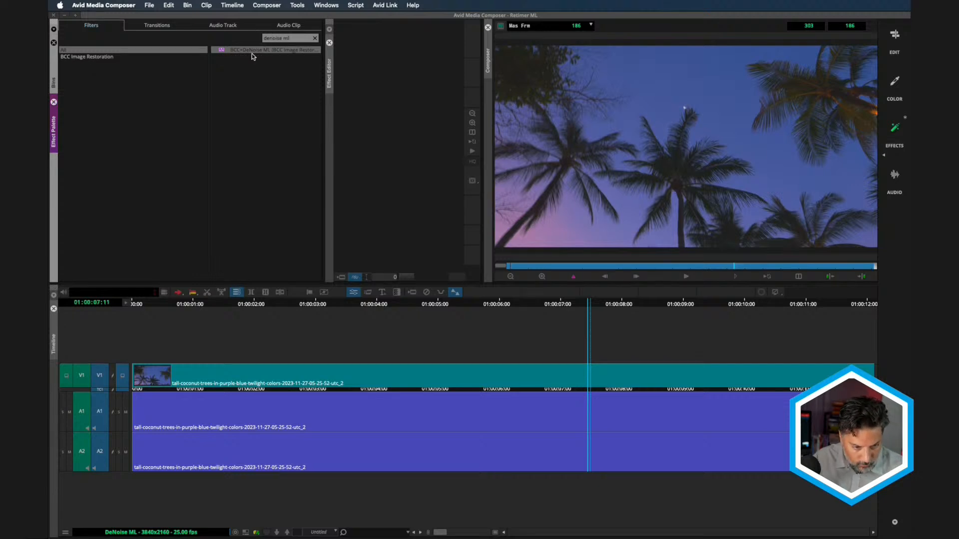
pyautogui.click(220, 49)
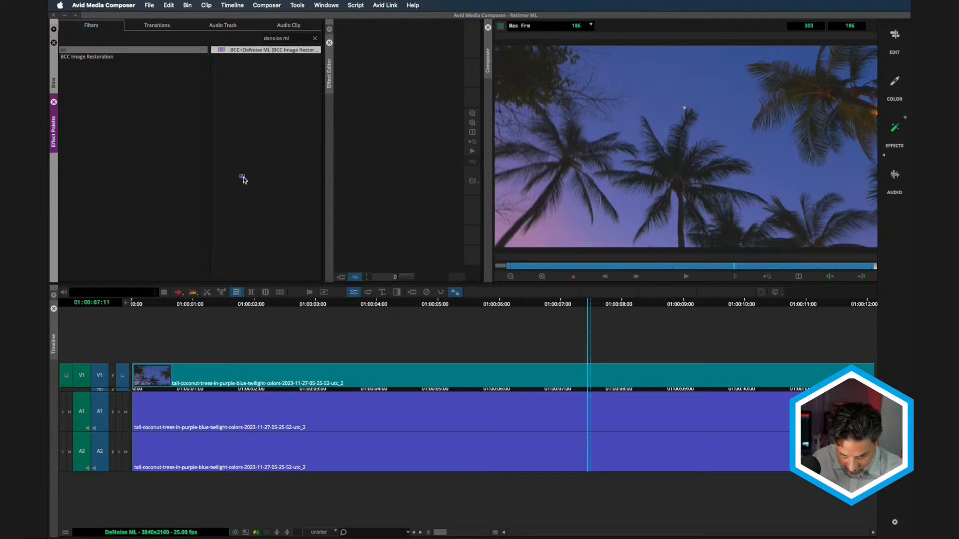
pyautogui.moveTo(266, 300); pyautogui.dragTo(273, 373)
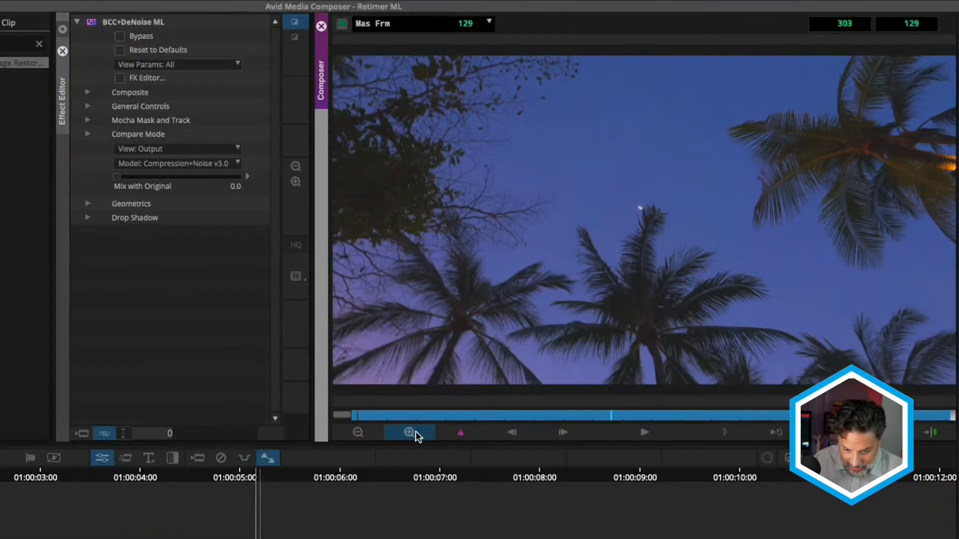
# - Enlarge the frame around the moon, toggle Bypass to compare the denoising, and inspect the Noise view before returning to Output
pyautogui.click(415, 431)
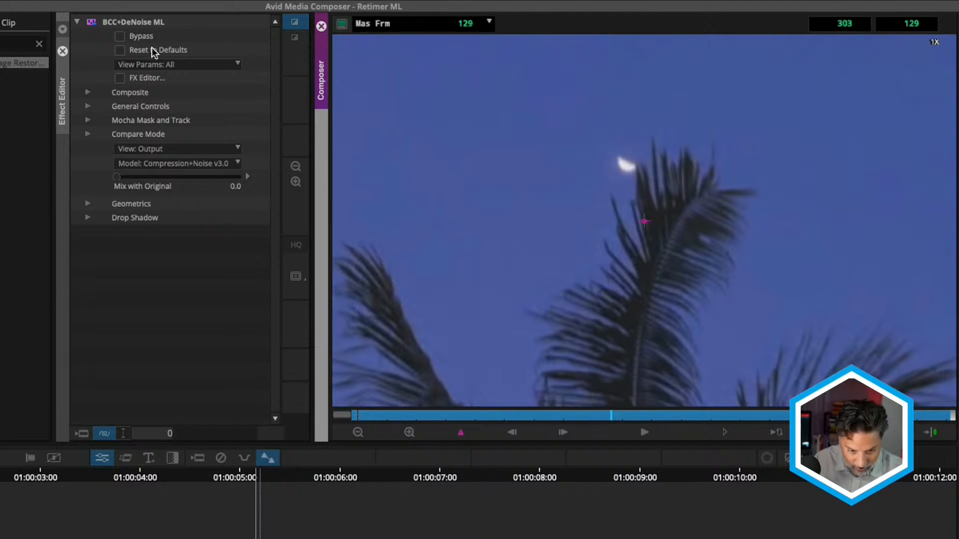
pyautogui.click(120, 37)
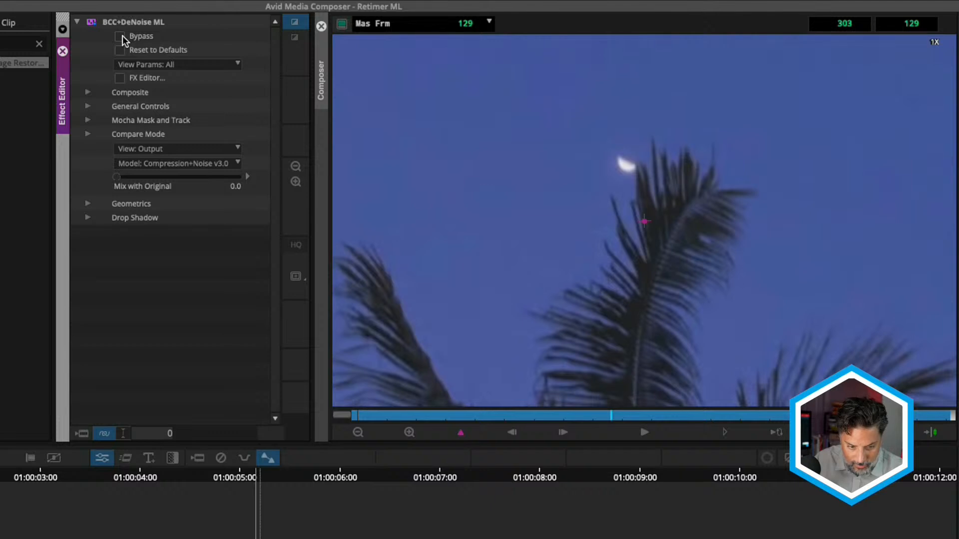
pyautogui.click(154, 148)
pyautogui.click(153, 176)
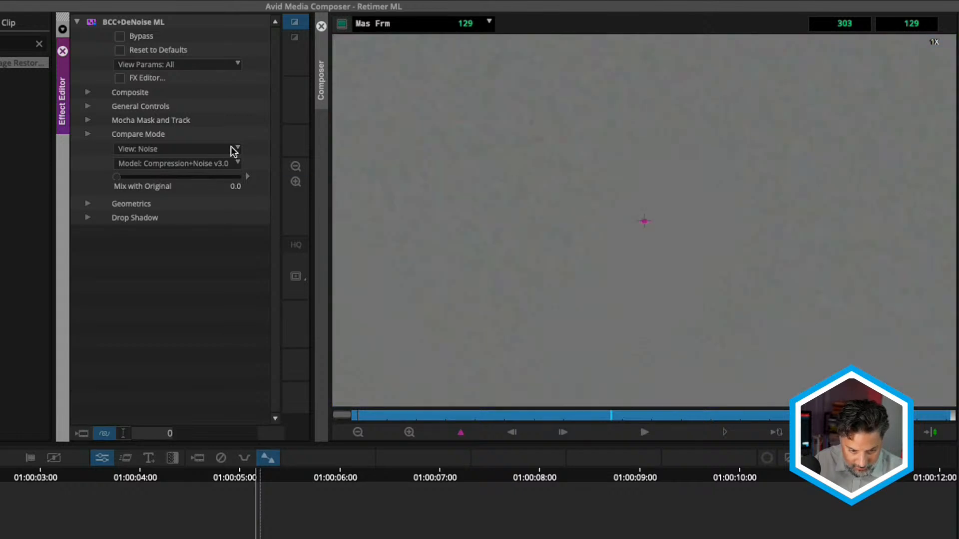
pyautogui.click(210, 148)
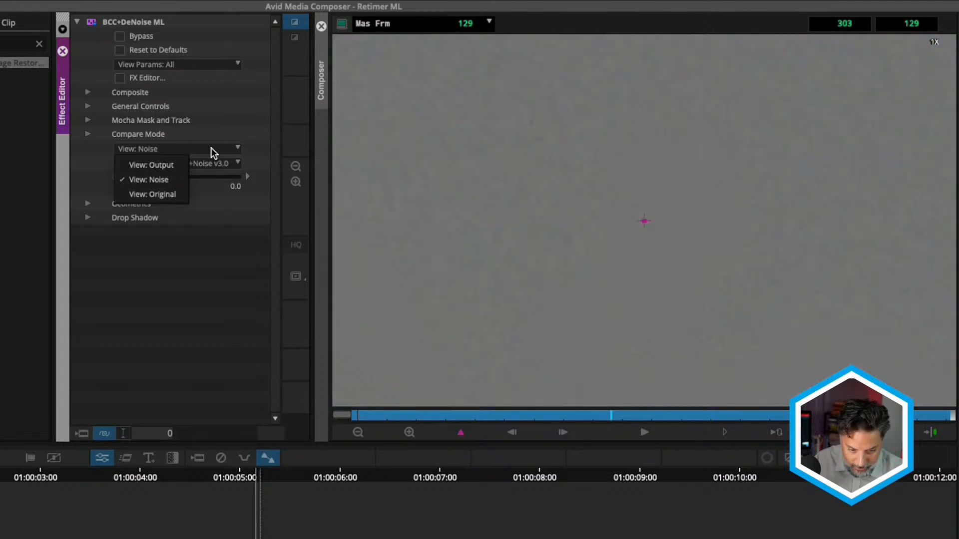
pyautogui.click(175, 165)
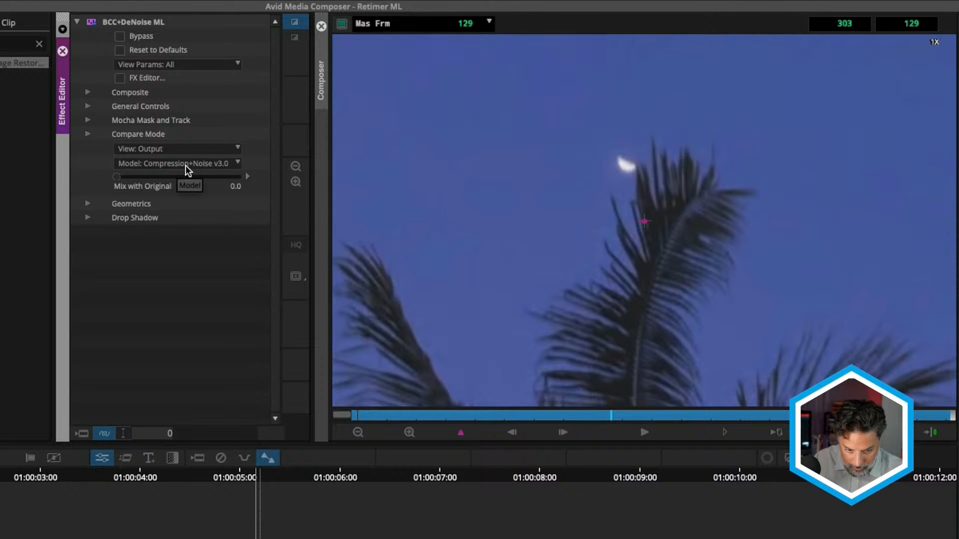
# - Compare the Camera Noise v3.0 model on the palm tree clip, and set the model back to Compression+Noise v3.0
pyautogui.click(203, 166)
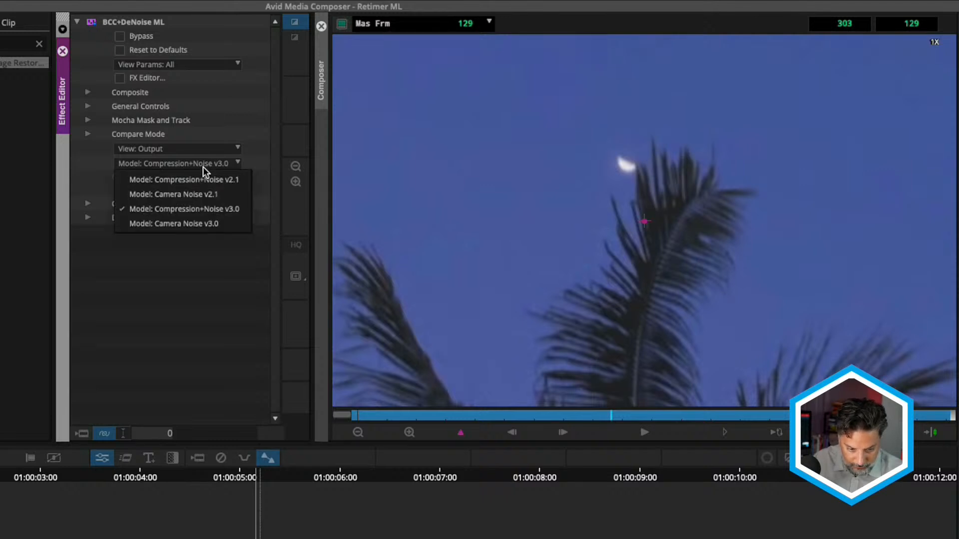
pyautogui.click(209, 223)
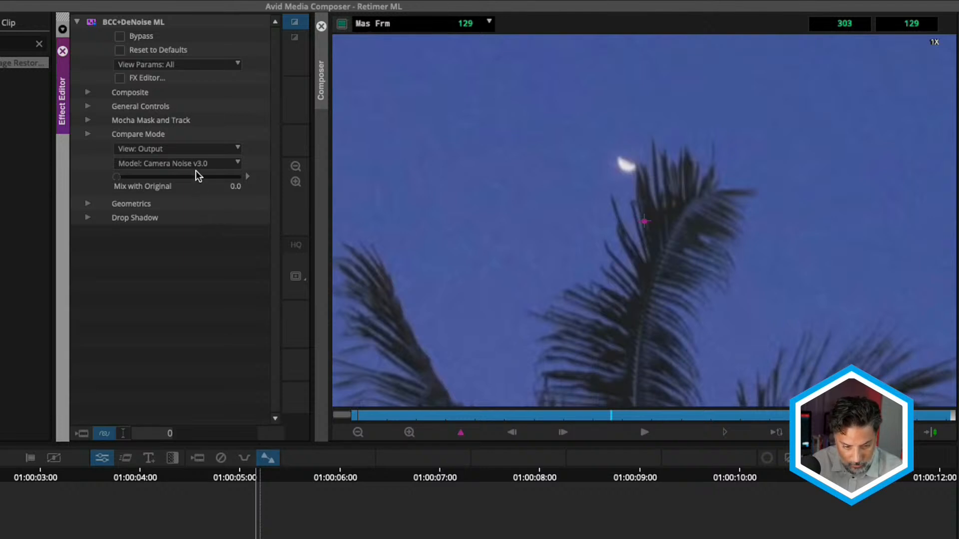
pyautogui.click(194, 162)
pyautogui.click(195, 206)
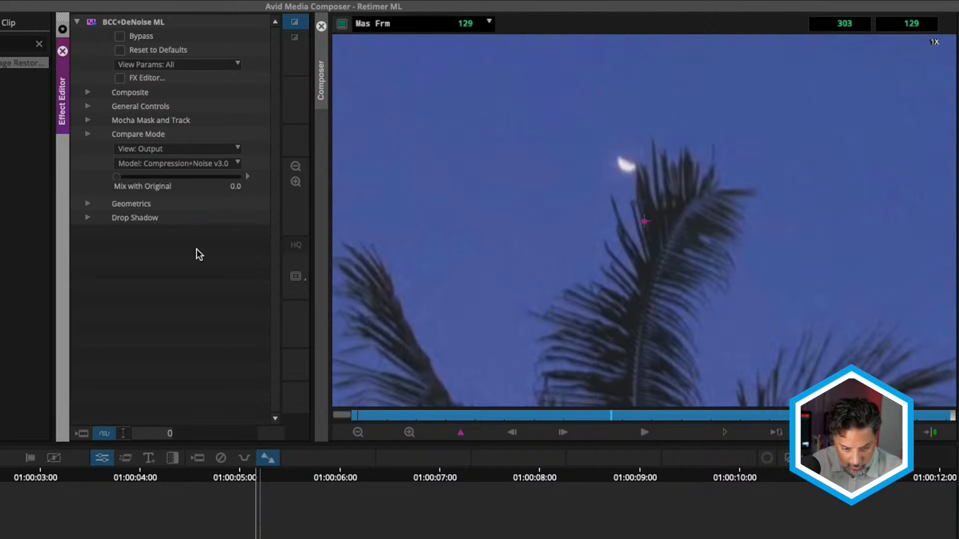
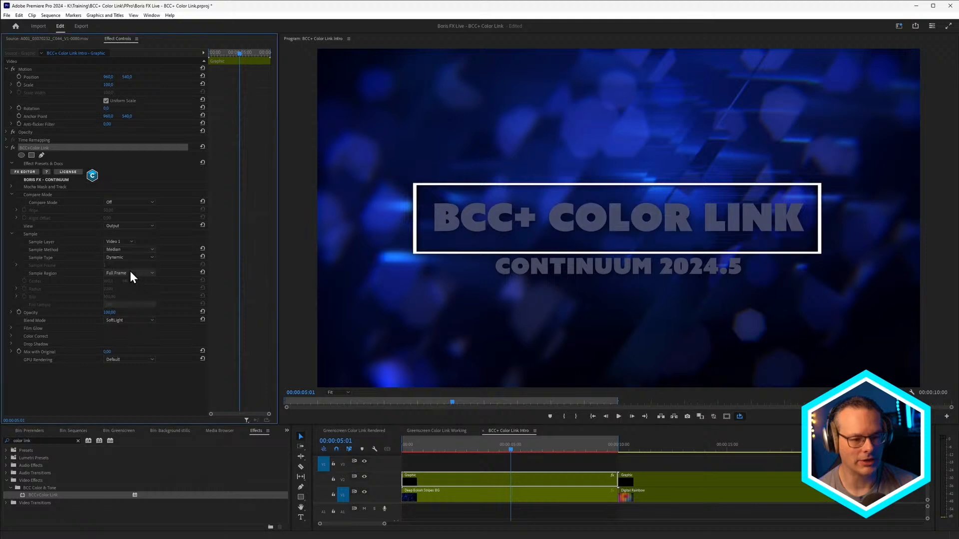
# - Set the title's Color Link Sample Method to Brightest and Blend Mode to Normal, and play the sequence from the start
pyautogui.click(138, 250)
pyautogui.click(137, 275)
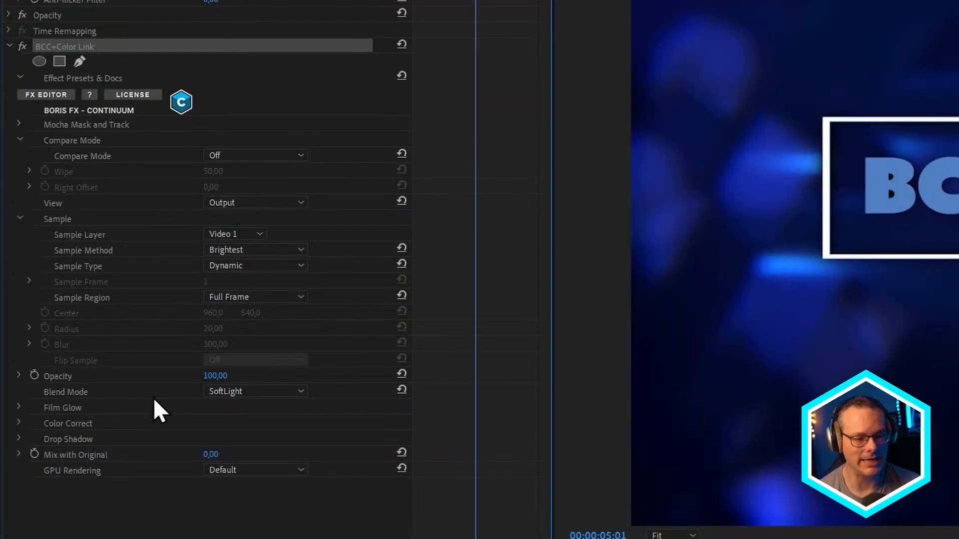
pyautogui.click(290, 392)
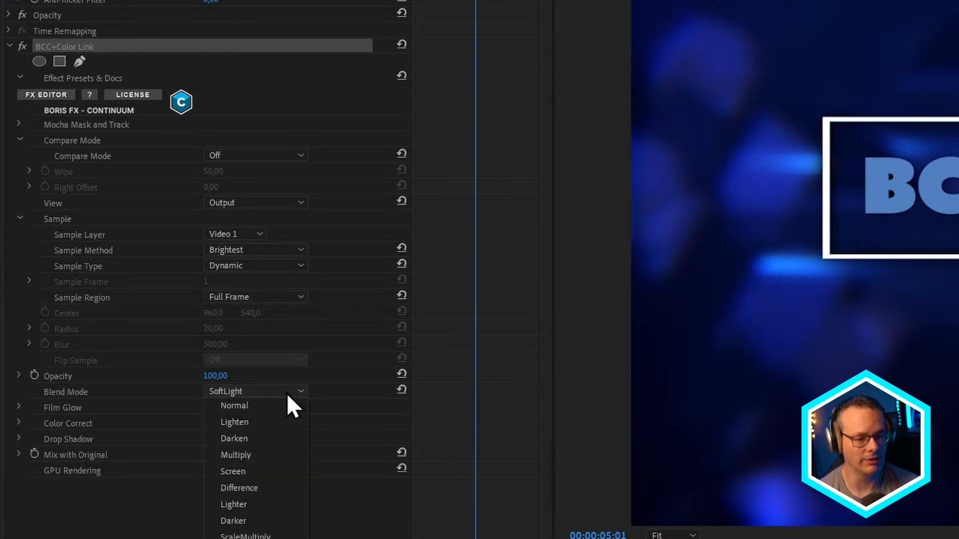
pyautogui.click(282, 407)
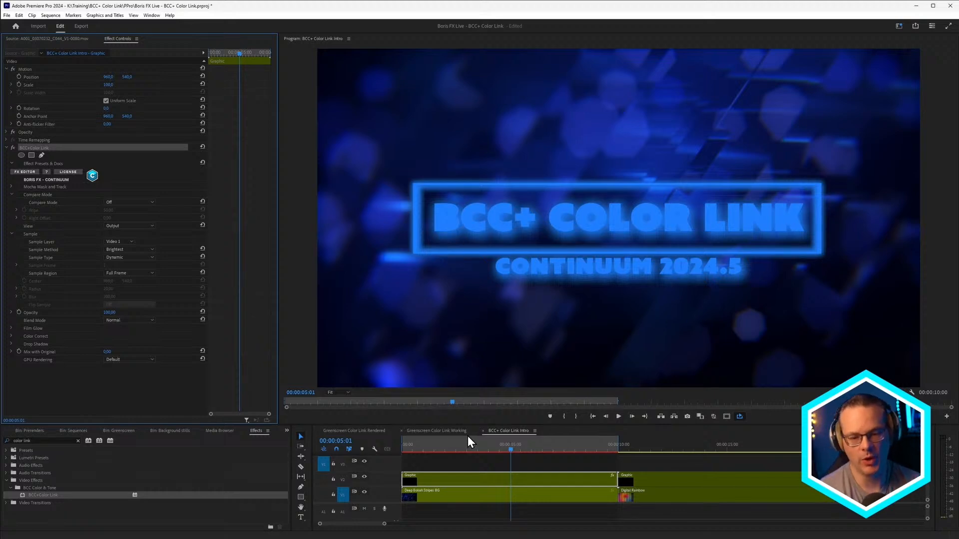
pyautogui.press('Home')
pyautogui.press('space')
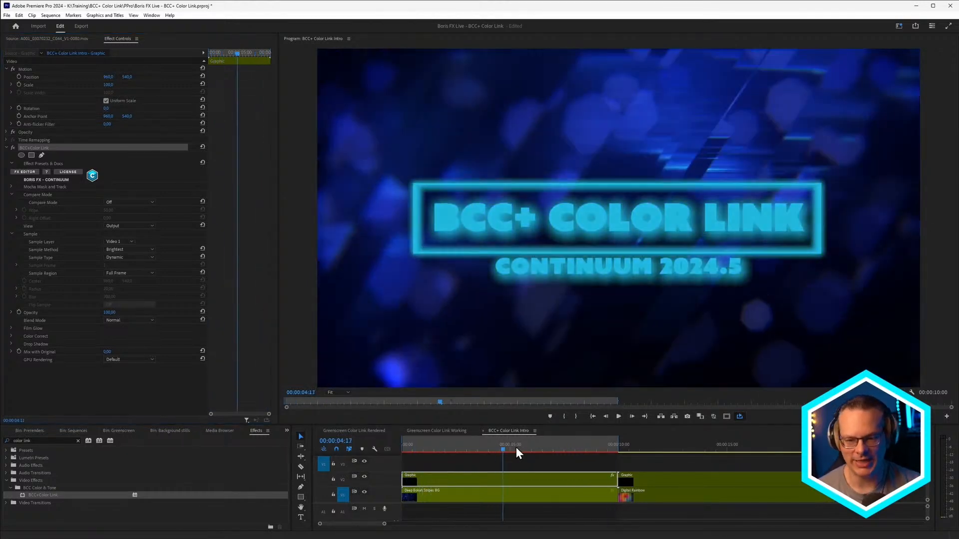
pyautogui.click(516, 448)
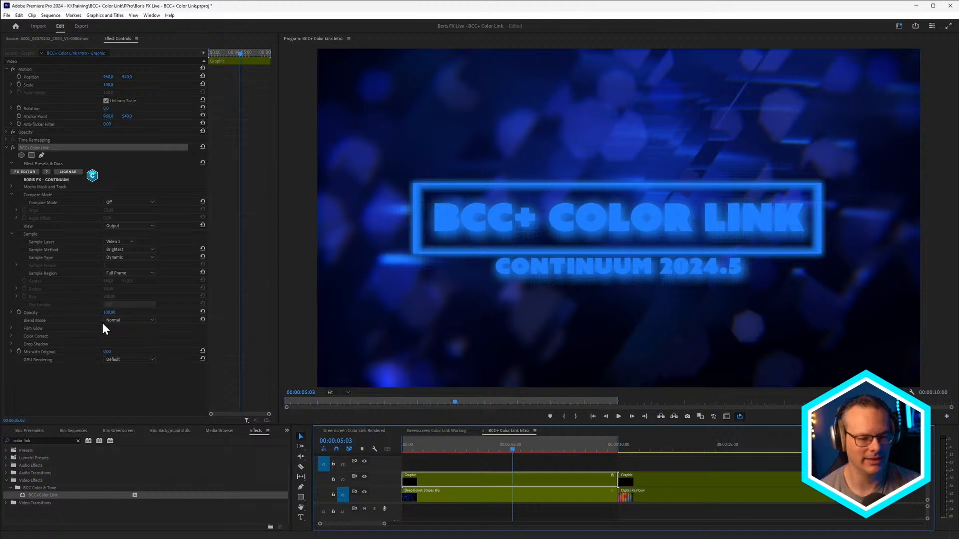
# - Change the title's Color Link Blend Mode to Screen and scrub back to about 3:11 to check the look
pyautogui.click(138, 320)
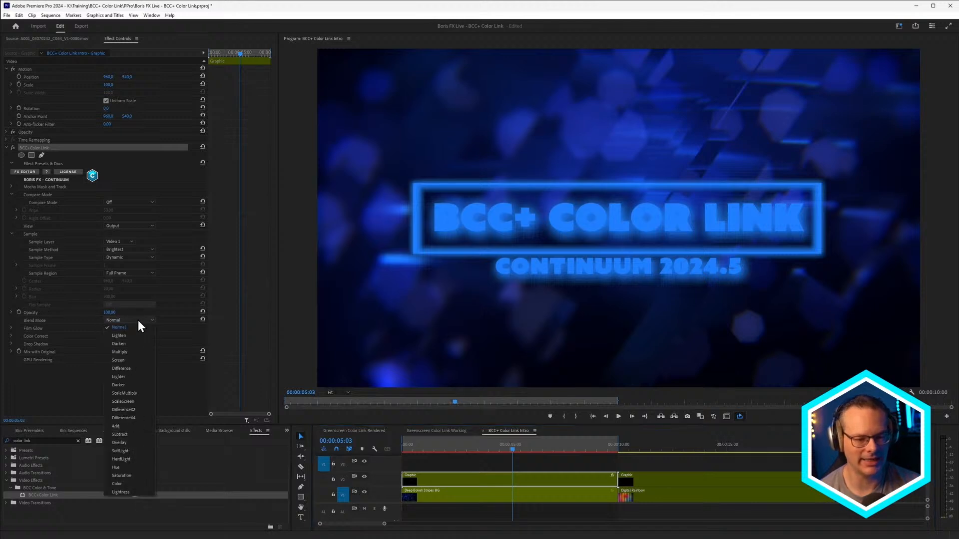
pyautogui.click(138, 361)
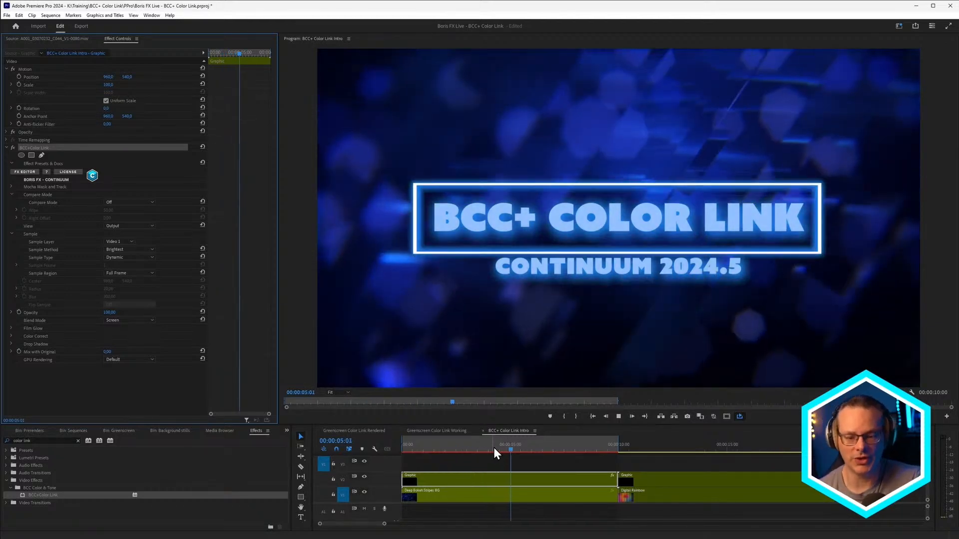
pyautogui.click(494, 449)
pyautogui.moveTo(493, 445); pyautogui.dragTo(475, 449)
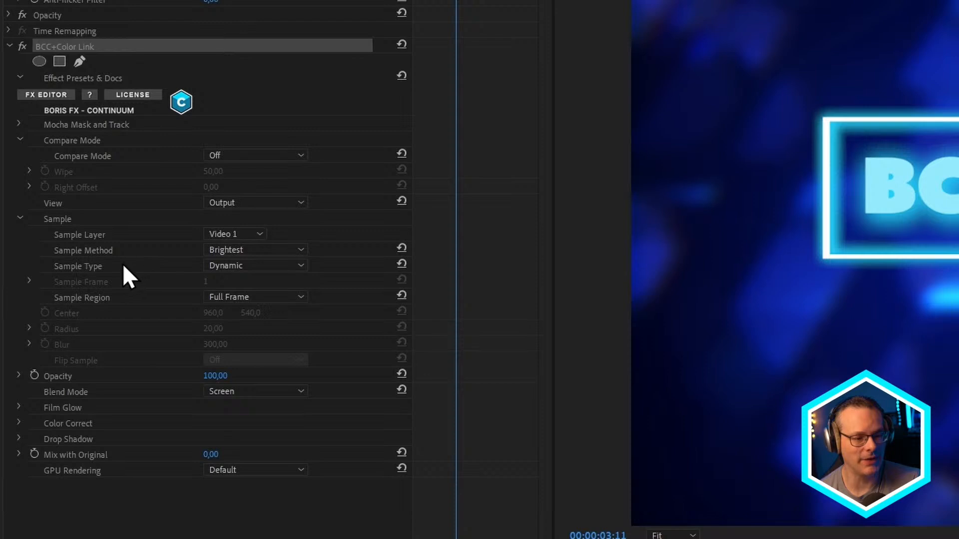
# - Try a Static sample type with Sample Frame 364, play the title, and return Sample Type to Dynamic
pyautogui.click(304, 266)
pyautogui.click(292, 278)
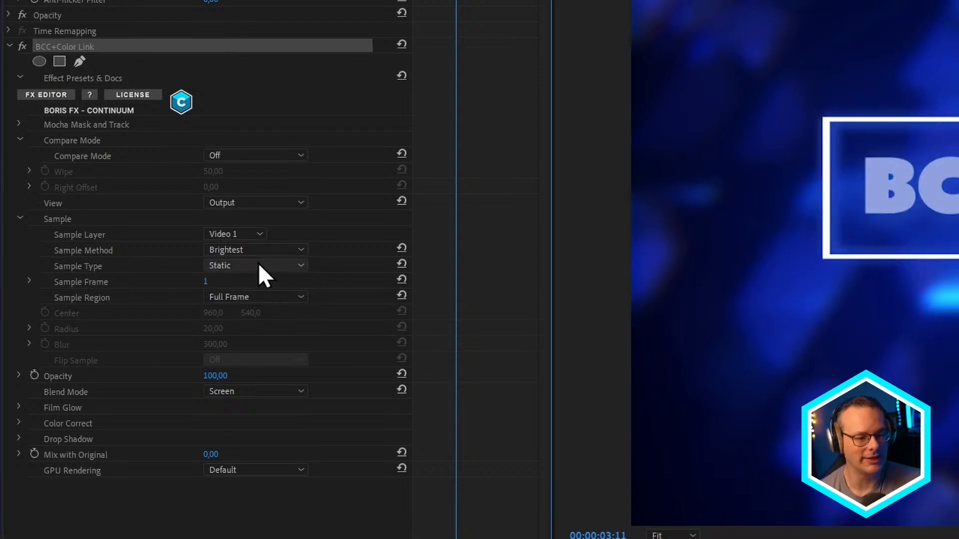
pyautogui.moveTo(206, 282); pyautogui.dragTo(223, 282)
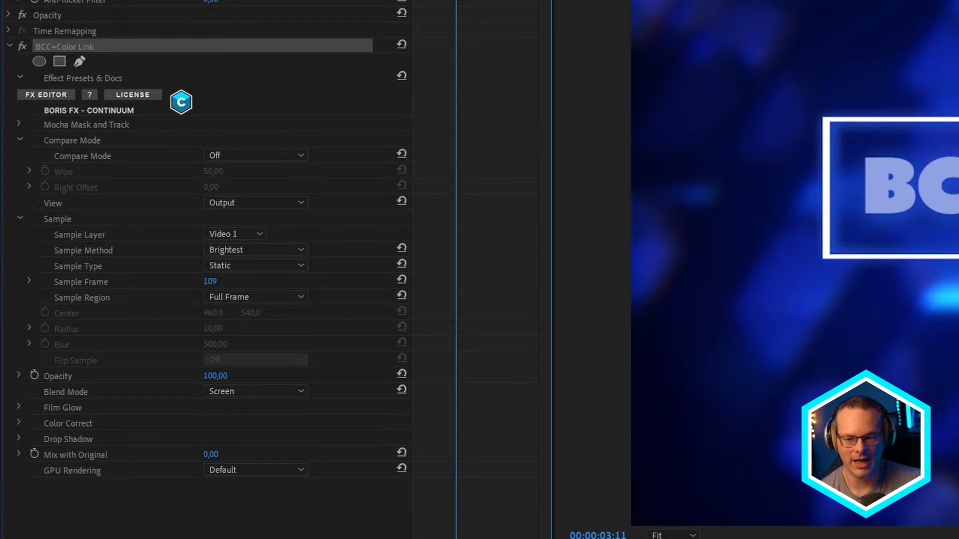
pyautogui.moveTo(213, 283); pyautogui.dragTo(350, 283)
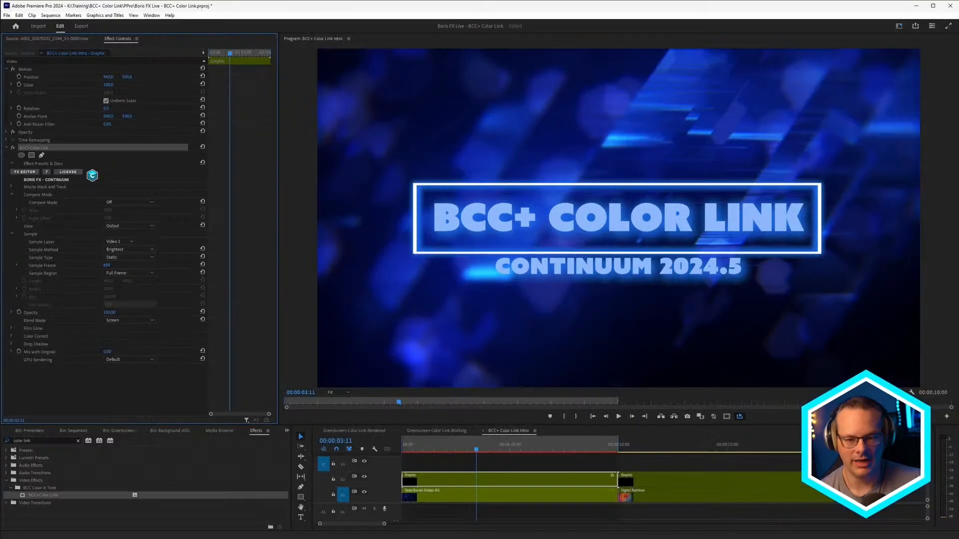
pyautogui.moveTo(106, 265)
pyautogui.mouseDown()
pyautogui.moveTo(89, 265)
pyautogui.moveTo(99, 266)
pyautogui.mouseUp()
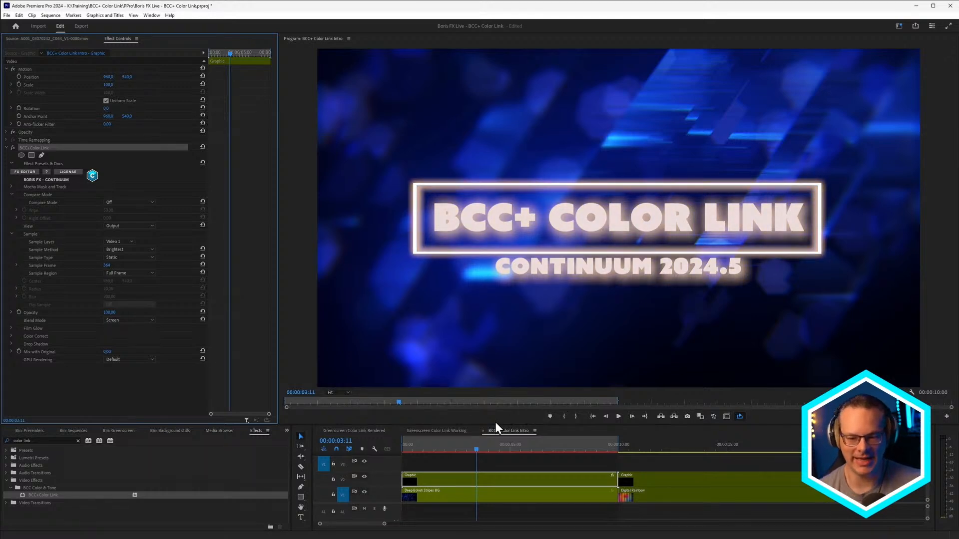
pyautogui.moveTo(475, 448); pyautogui.dragTo(335, 462)
pyautogui.press('space')
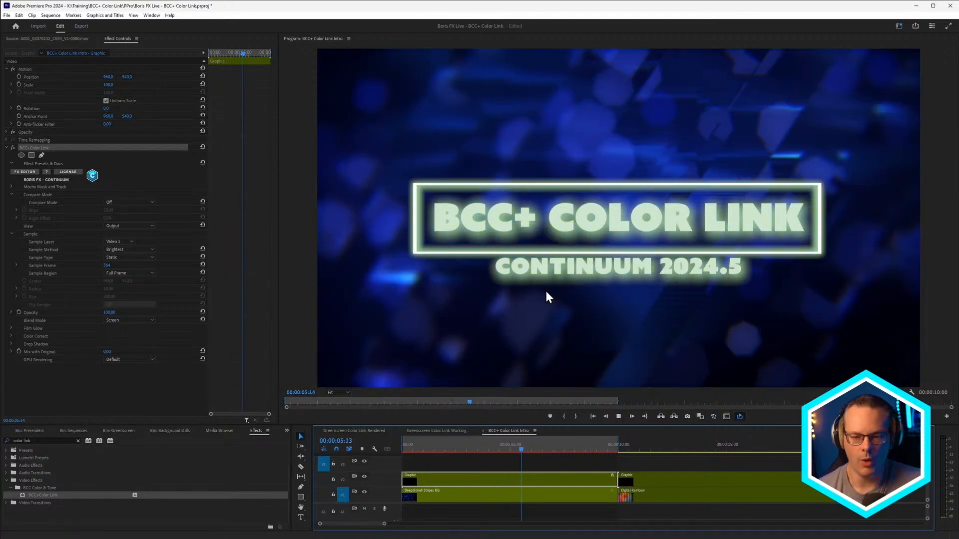
pyautogui.click(490, 445)
pyautogui.click(109, 258)
pyautogui.click(115, 266)
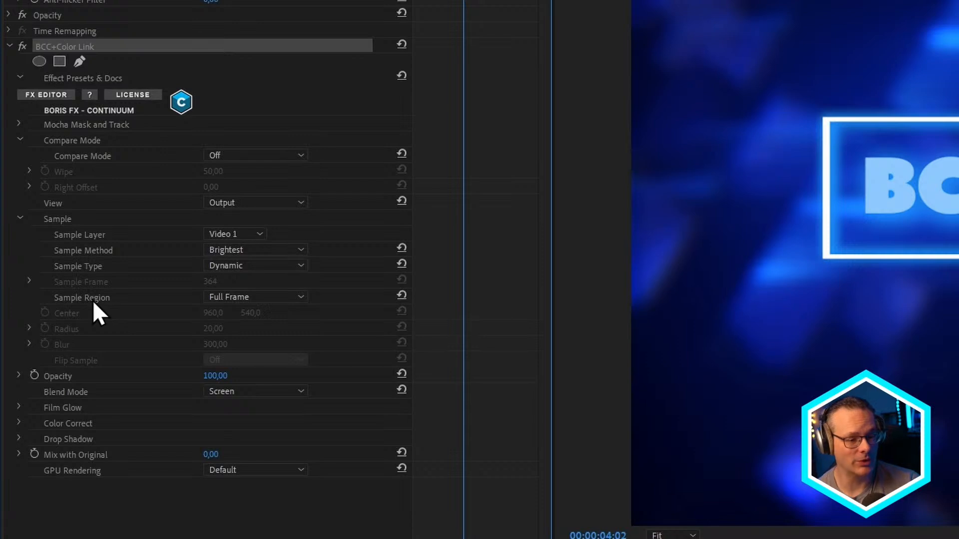
# - Set Sample Region to Point Radius and move the sample center onto the bright blue streak above the title's frame
pyautogui.click(275, 298)
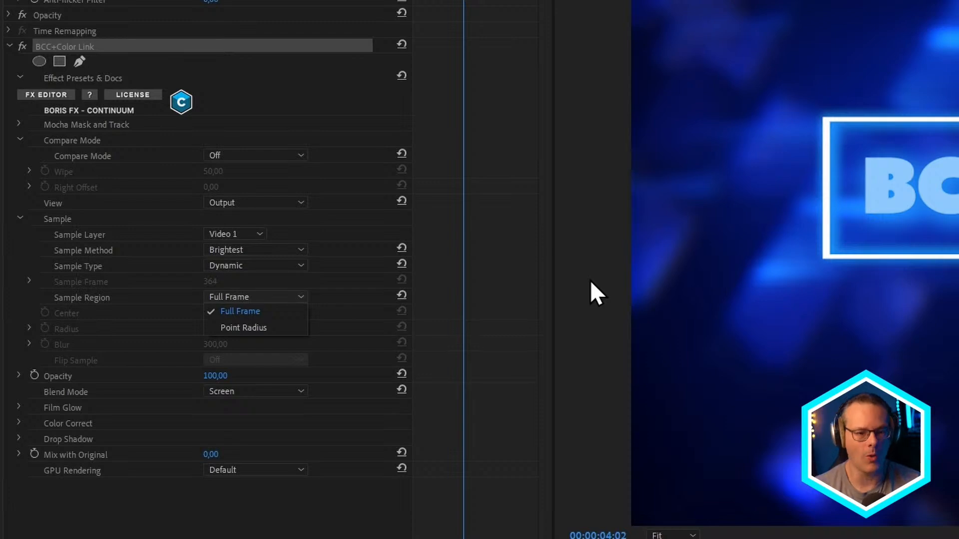
pyautogui.click(283, 328)
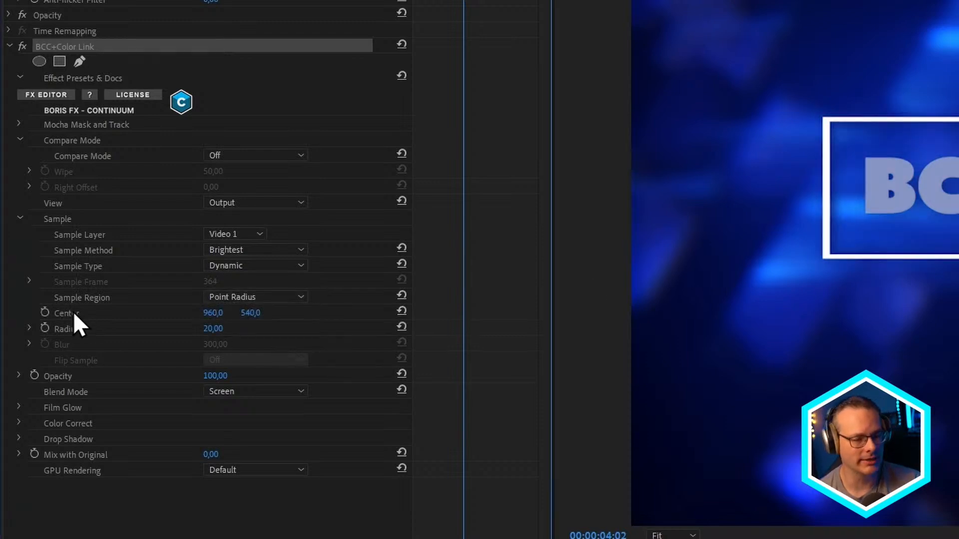
pyautogui.moveTo(244, 314); pyautogui.dragTo(405, 314)
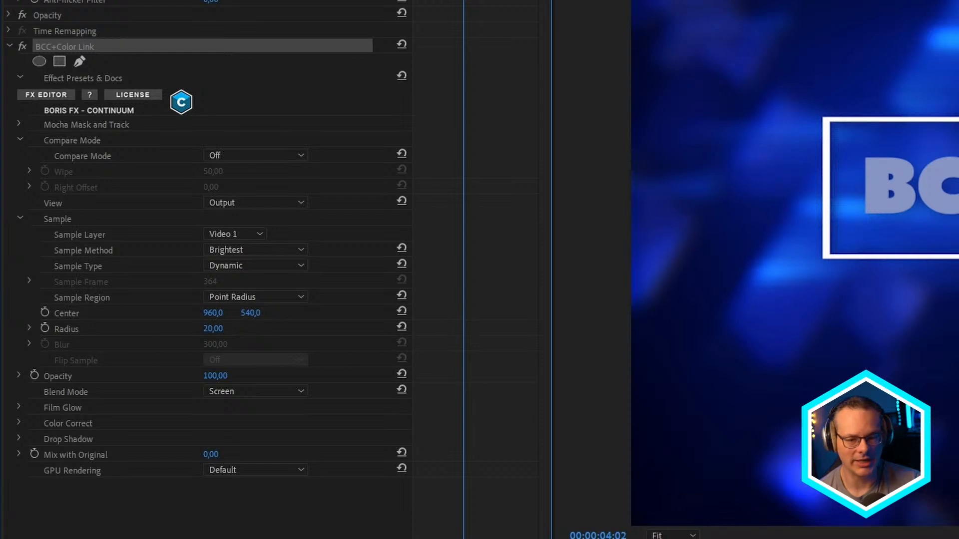
pyautogui.moveTo(126, 282); pyautogui.dragTo(65, 281)
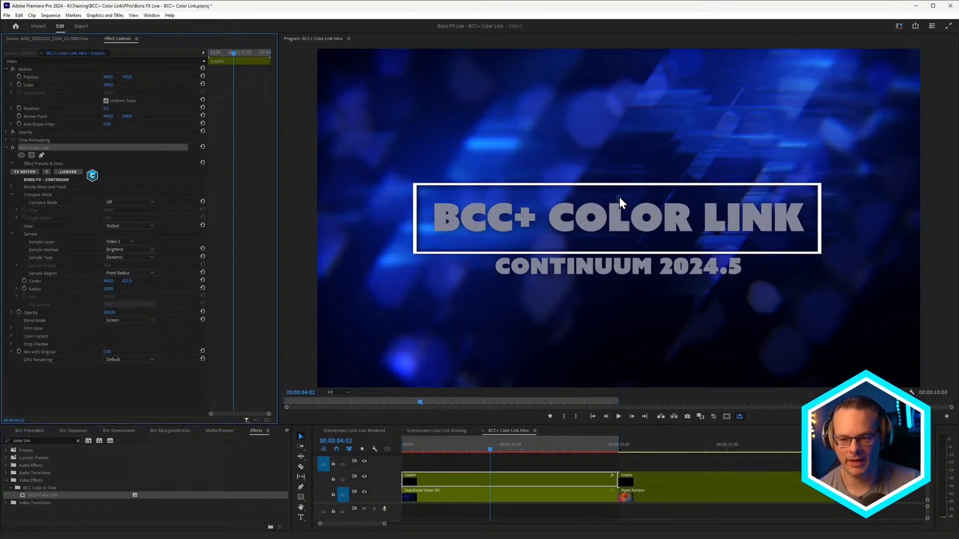
pyautogui.moveTo(618, 182); pyautogui.dragTo(495, 145)
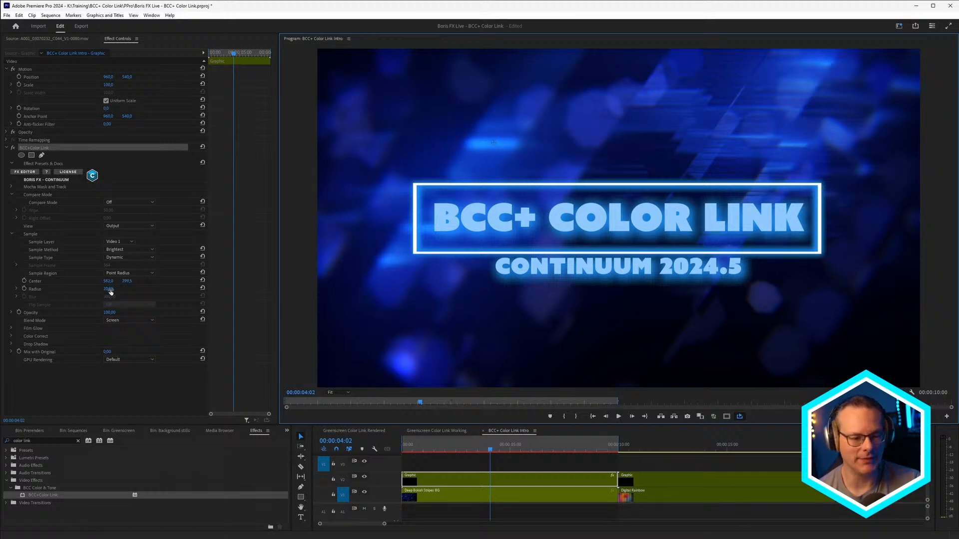
# - Reduce the sample Radius to 1 and play the title sequence from the start
pyautogui.moveTo(110, 292); pyautogui.dragTo(101, 291)
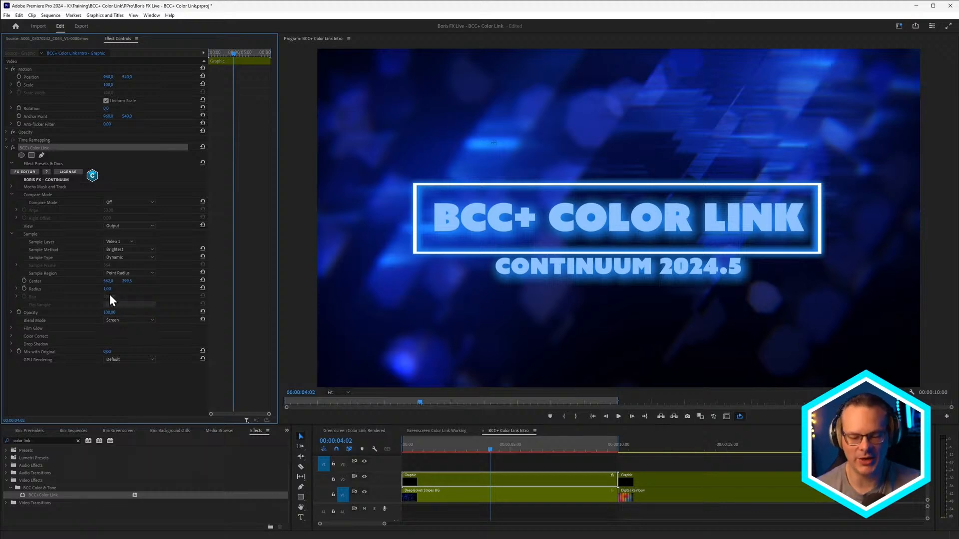
pyautogui.press('Home')
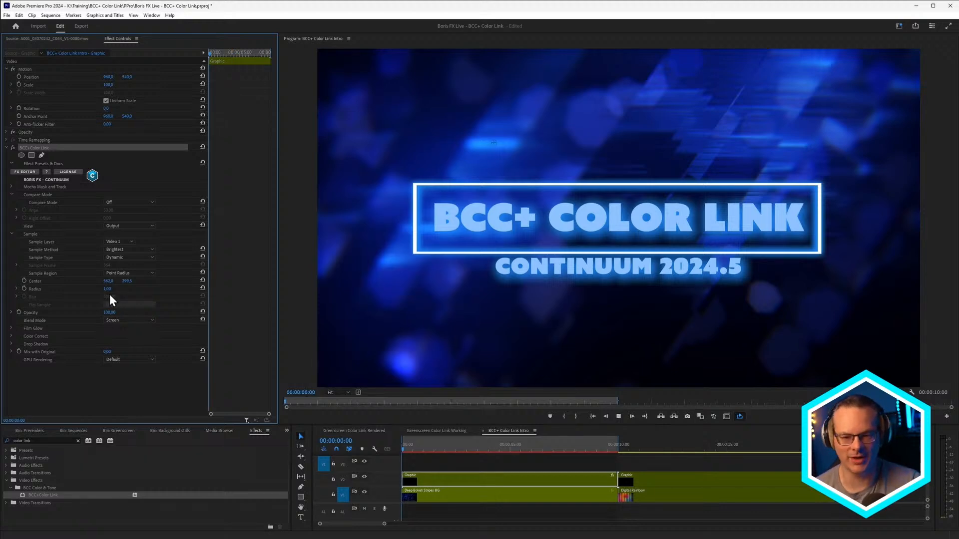
pyautogui.press('space')
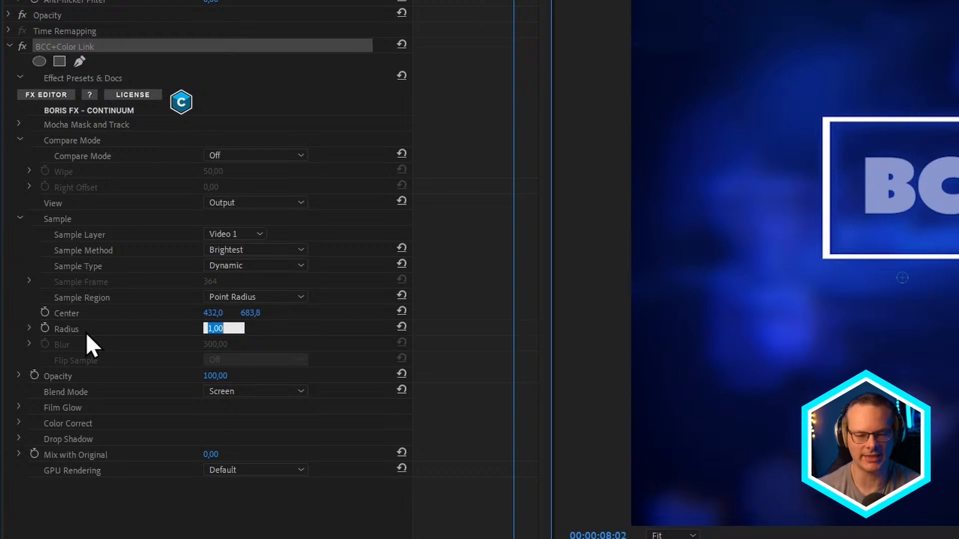
# - Set the sample Radius to 50 and replay the title sequence from the start
pyautogui.write('50')
pyautogui.press('Return')
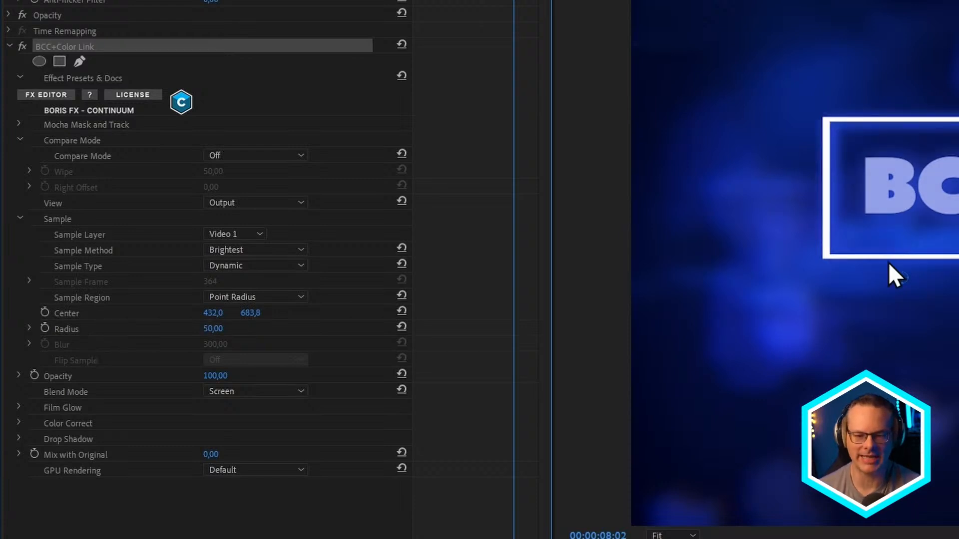
pyautogui.click(383, 460)
pyautogui.press('Home')
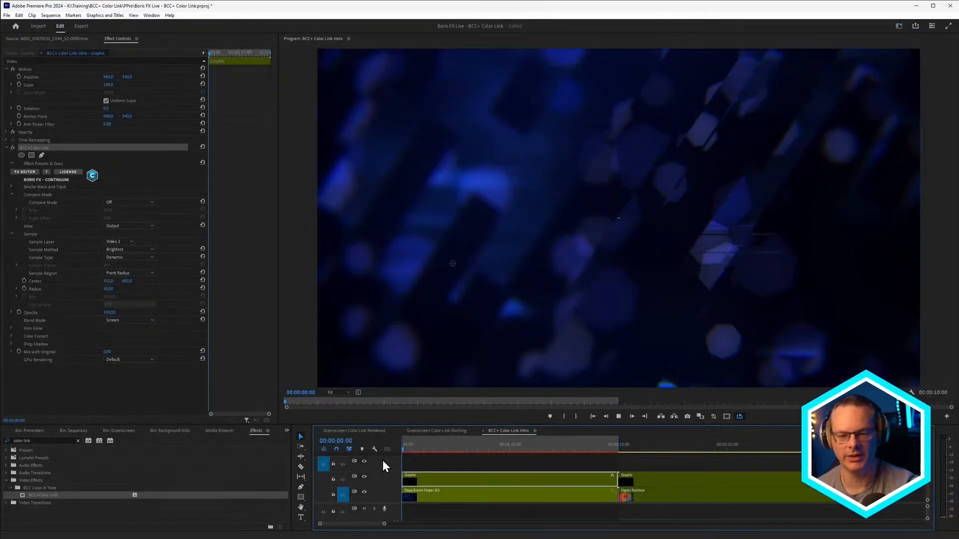
pyautogui.press('space')
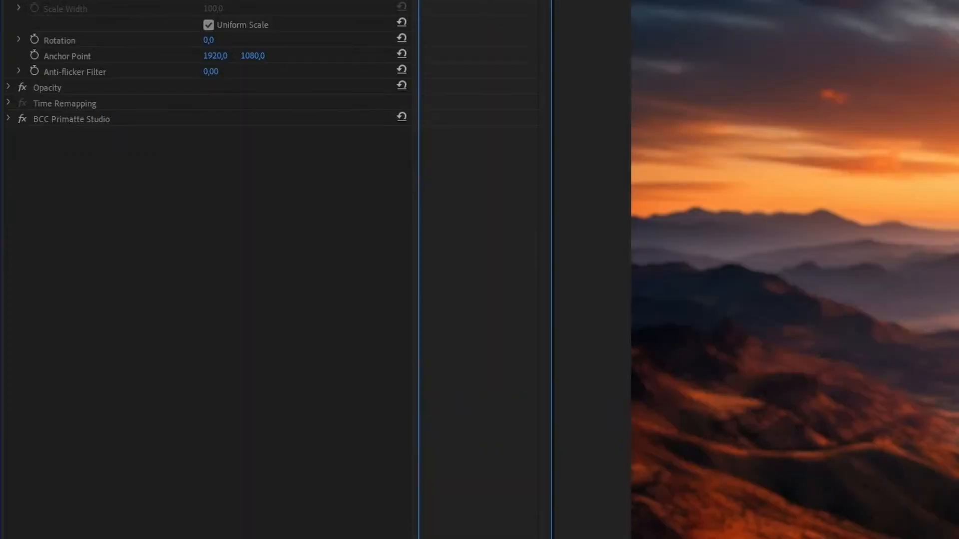
# - Enable Color Correction in the greenscreen clip's BCC Primatte Studio effect, expand its controls, and raise Temperature to 12
pyautogui.click(8, 118)
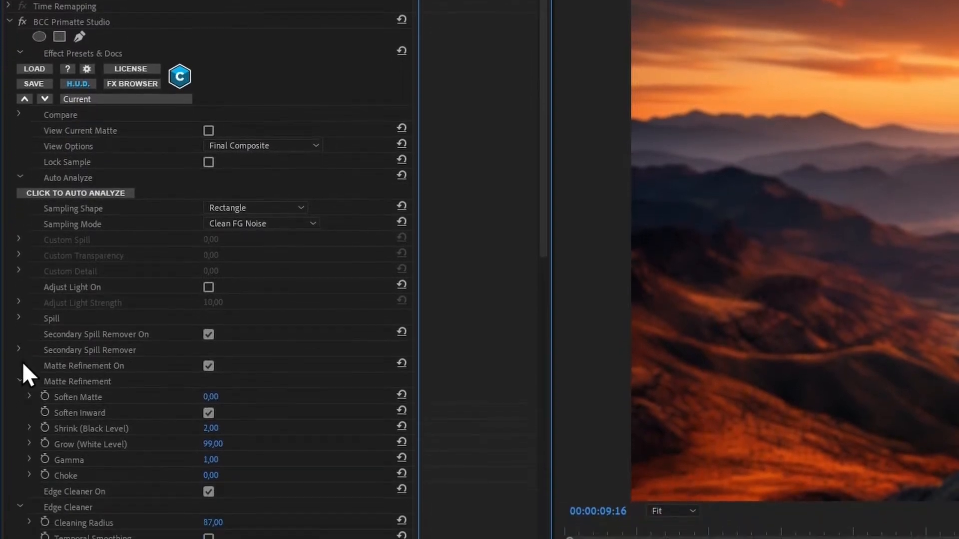
pyautogui.click(20, 368)
pyautogui.click(20, 399)
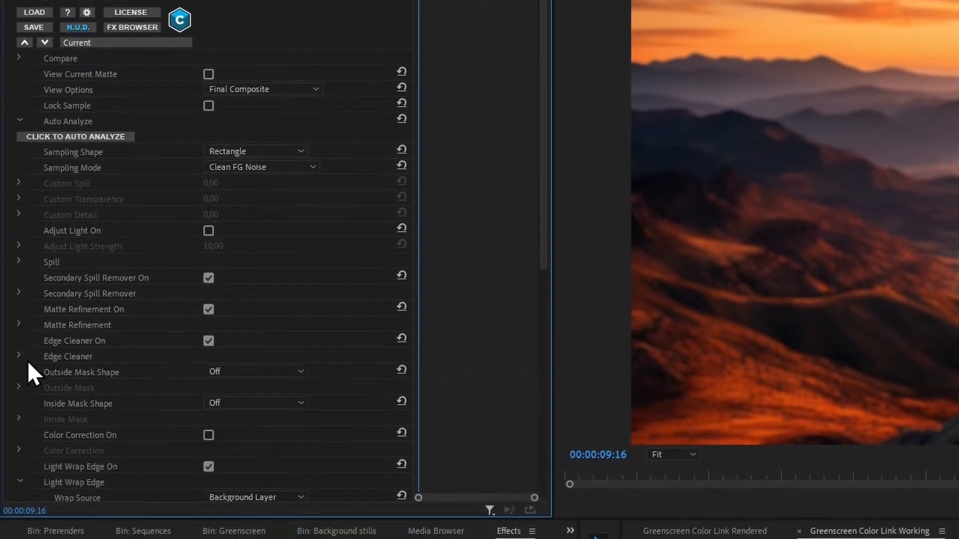
pyautogui.click(208, 434)
pyautogui.click(19, 448)
pyautogui.scroll(-8, 526, 221)
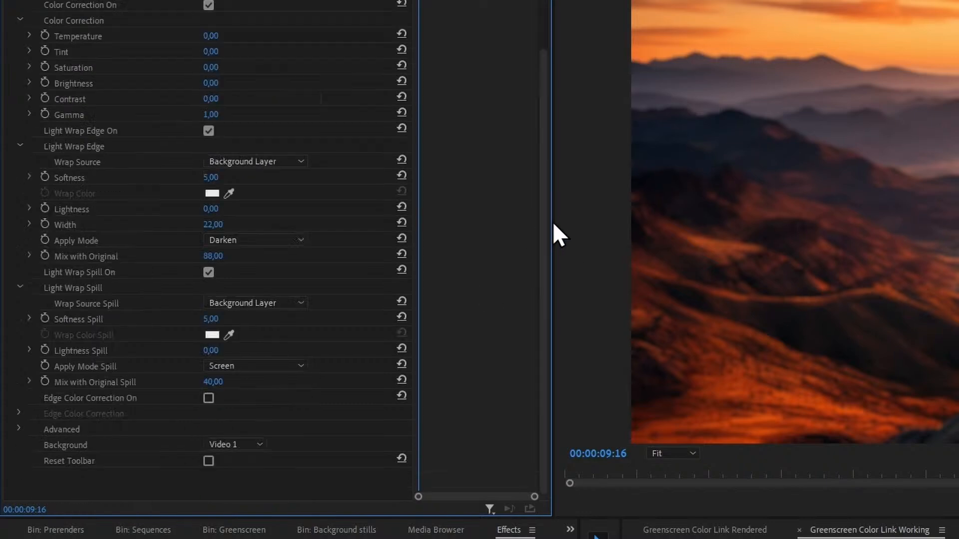
pyautogui.moveTo(541, 250)
pyautogui.mouseDown()
pyautogui.moveTo(541, 193)
pyautogui.moveTo(555, 247)
pyautogui.mouseUp()
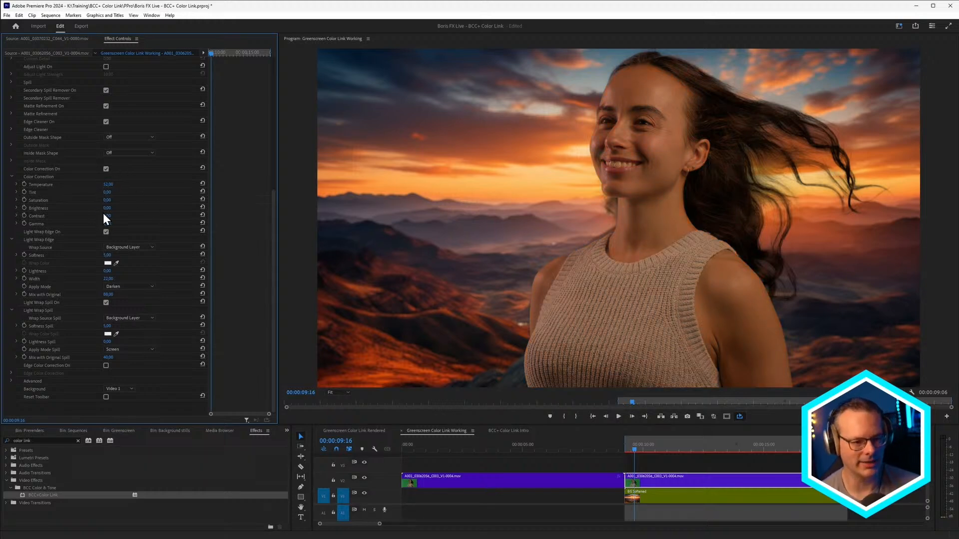
# - Set the Sample Layer of BCC+Color Link on the greenscreen clip to Video 1
pyautogui.scroll(10, 10, 83)
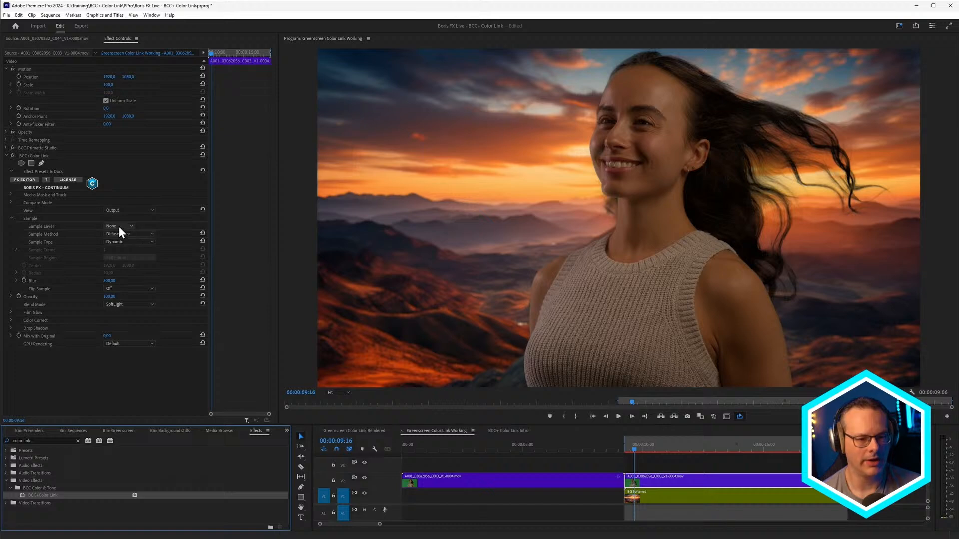
pyautogui.click(120, 226)
pyautogui.click(121, 260)
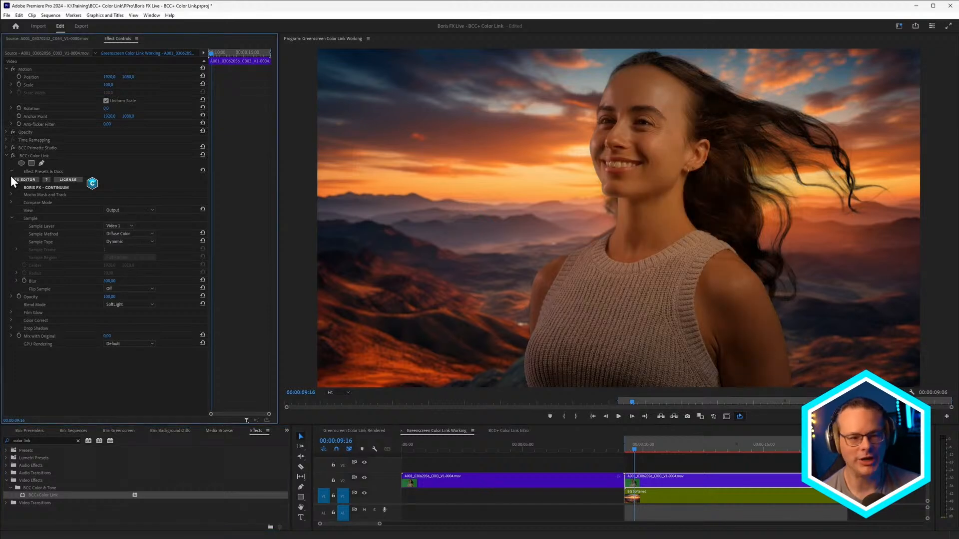
# - Toggle BCC+Color Link off and on for the greenscreen clip to compare the woman's color match with the sunset background
pyautogui.click(13, 155)
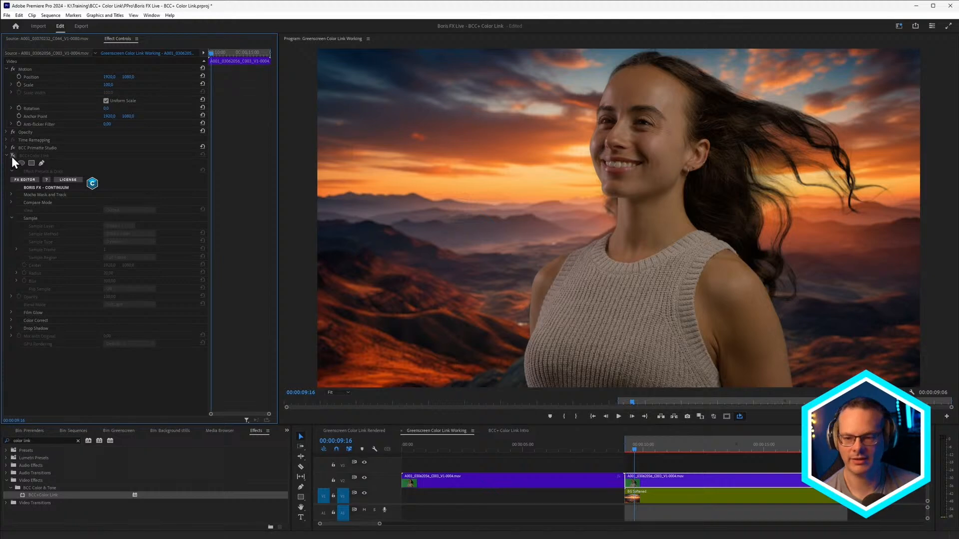
pyautogui.click(12, 156)
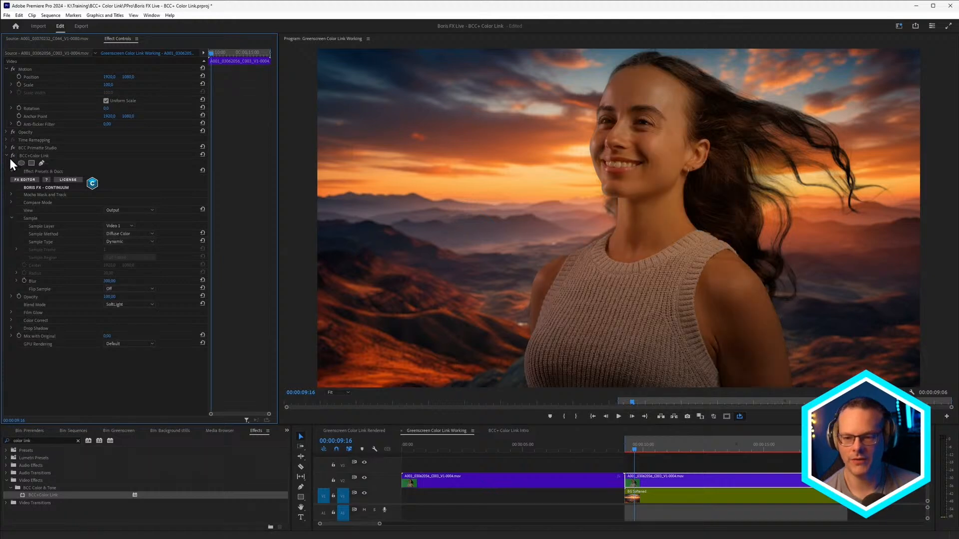
pyautogui.click(13, 155)
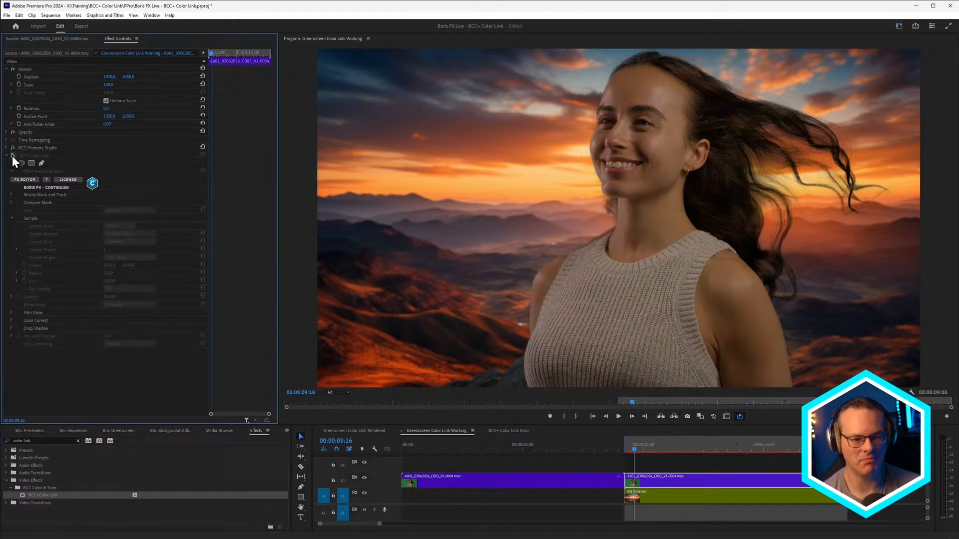
pyautogui.click(12, 156)
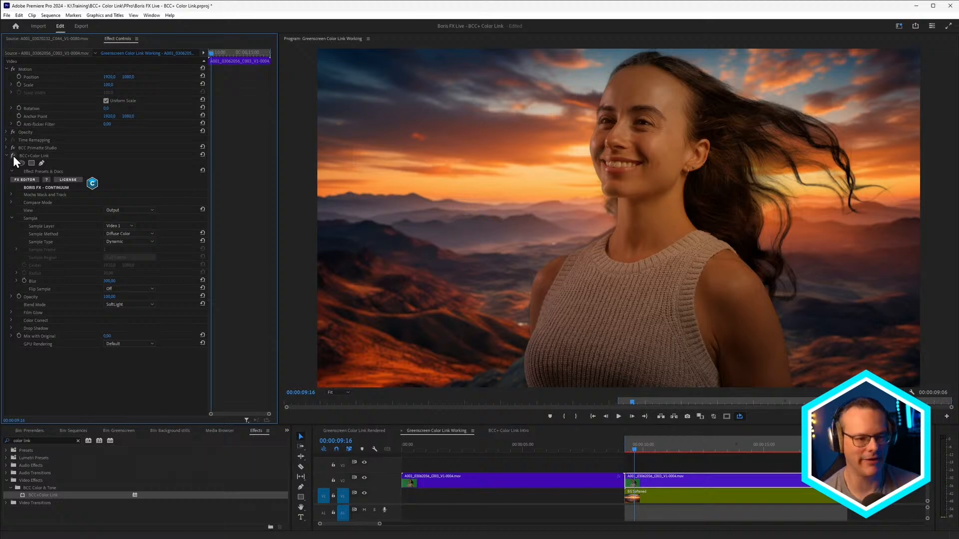
pyautogui.click(11, 155)
pyautogui.click(11, 155)
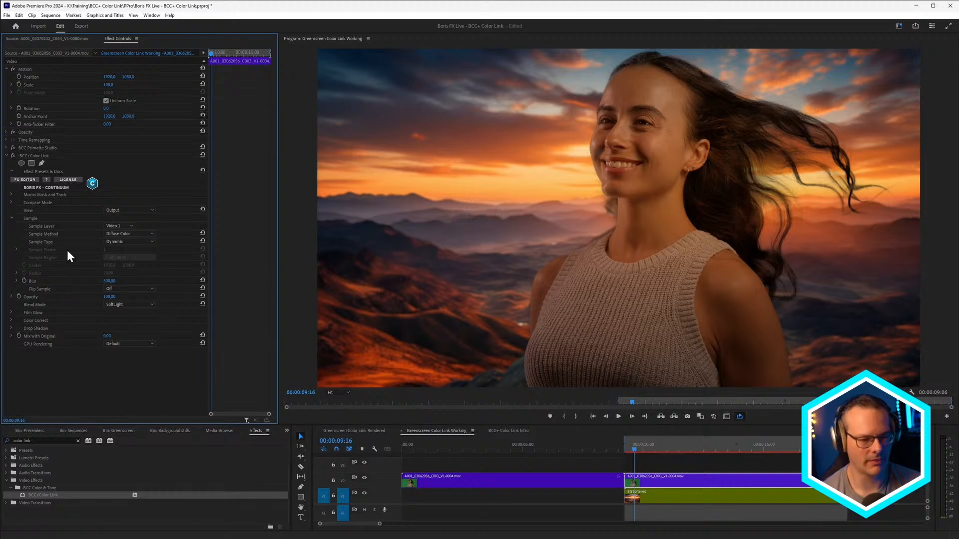
# - Enable Color Correct in the greenscreen clip's BCC+Color Link with Gamma 11, and toggle the correction off and on to compare
pyautogui.click(11, 320)
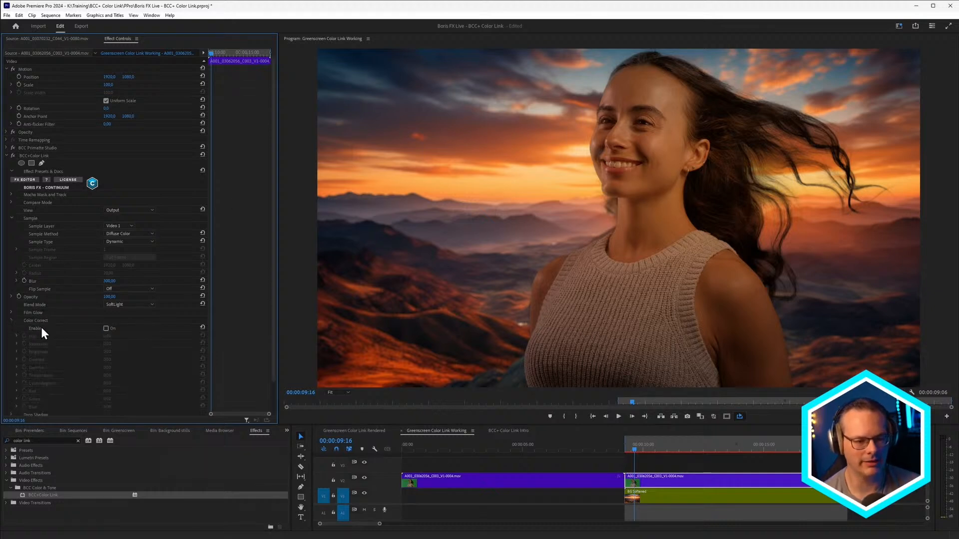
pyautogui.click(106, 330)
pyautogui.scroll(-3, 275, 281)
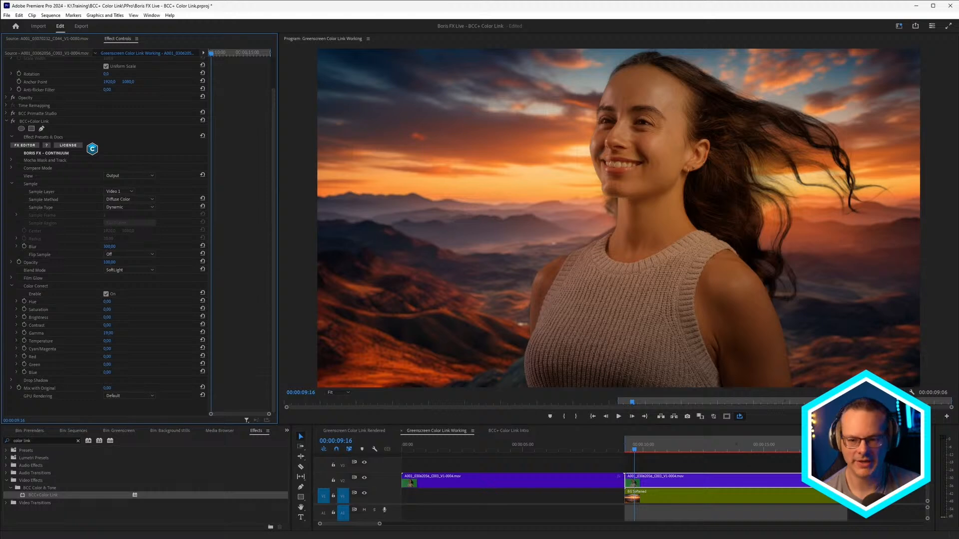
pyautogui.moveTo(108, 333); pyautogui.dragTo(112, 334)
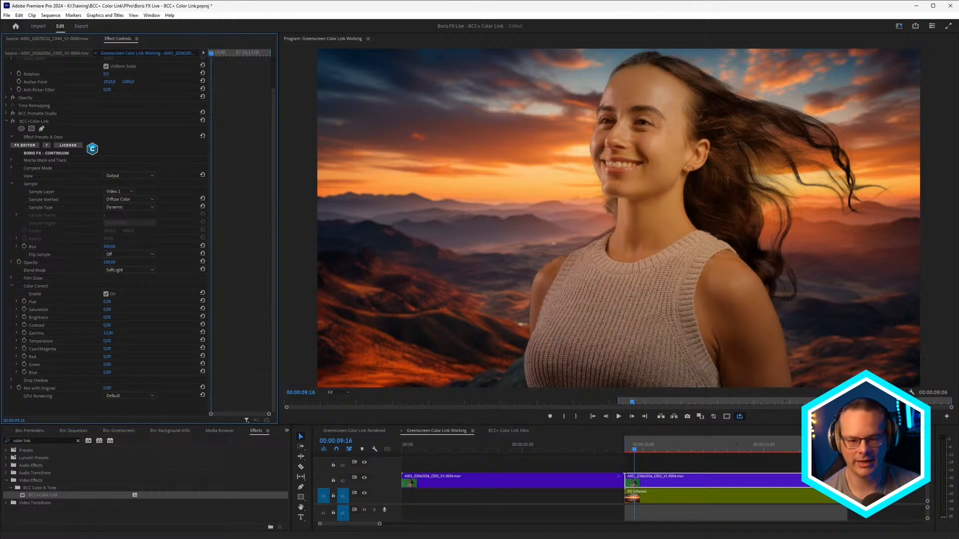
pyautogui.moveTo(107, 333); pyautogui.dragTo(108, 333)
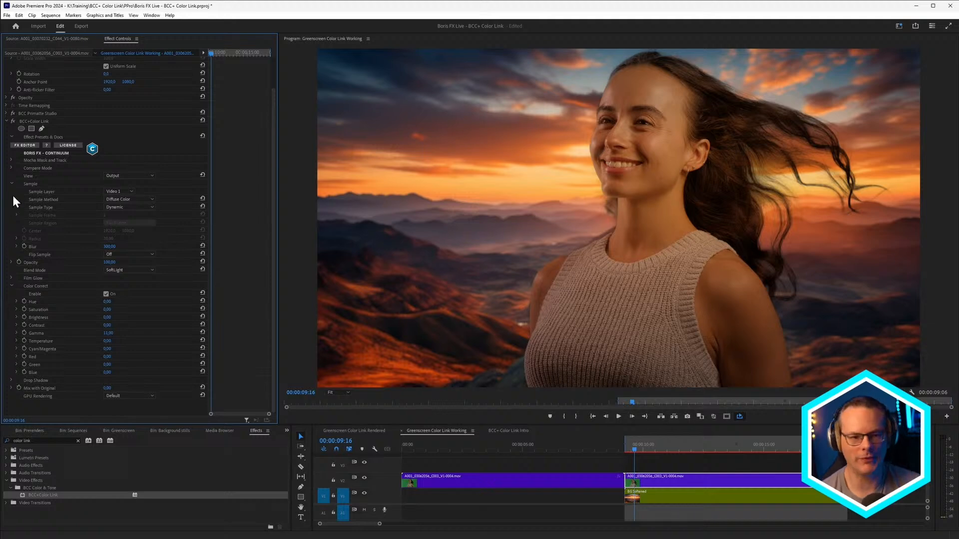
pyautogui.click(106, 294)
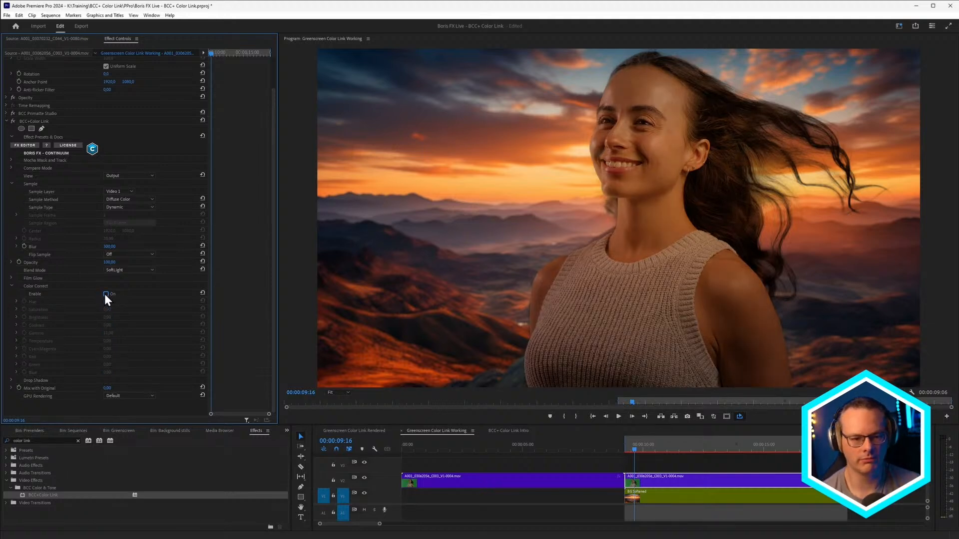
pyautogui.click(106, 294)
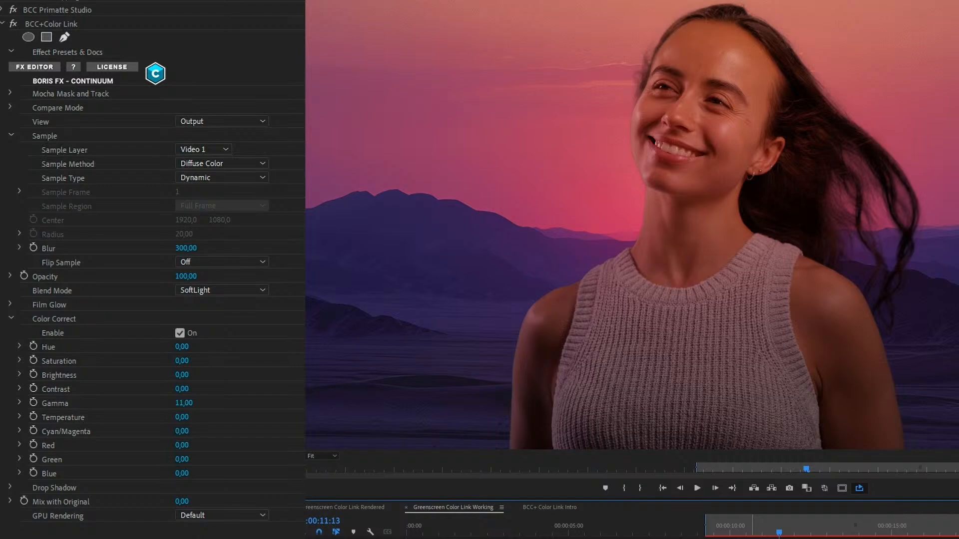
# - Scrub through the rest of the greenscreen clip to check the woman's color match against the changing backgrounds
pyautogui.click(849, 530)
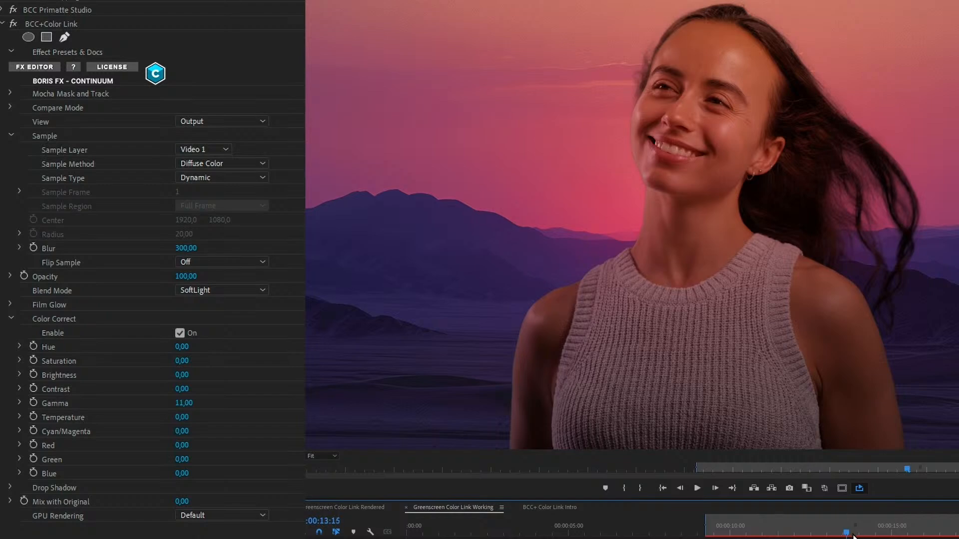
pyautogui.click(926, 535)
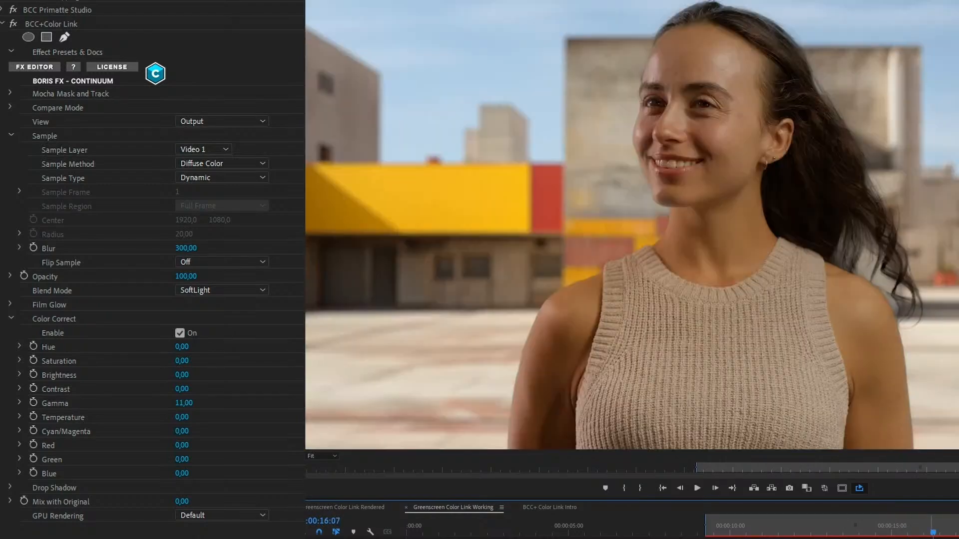
pyautogui.click(911, 533)
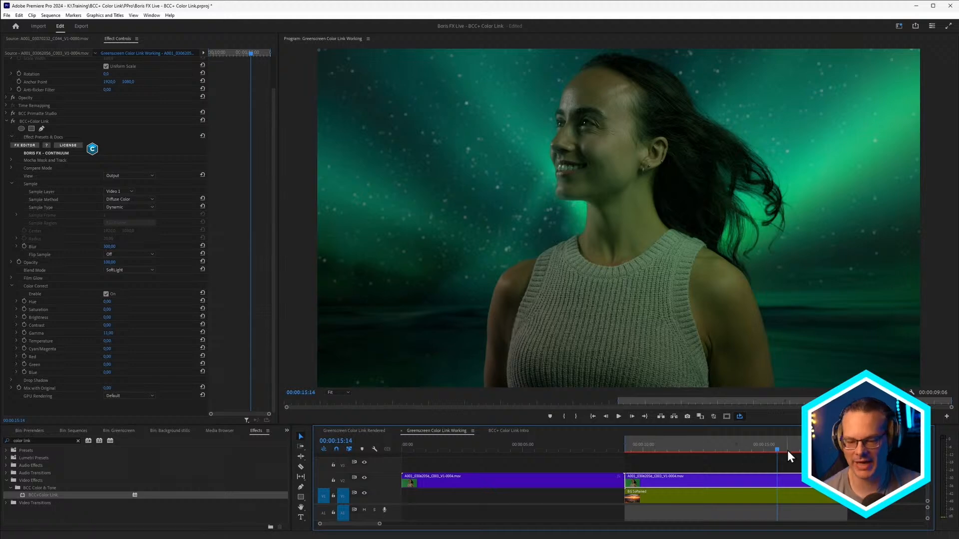
pyautogui.moveTo(800, 449); pyautogui.dragTo(818, 449)
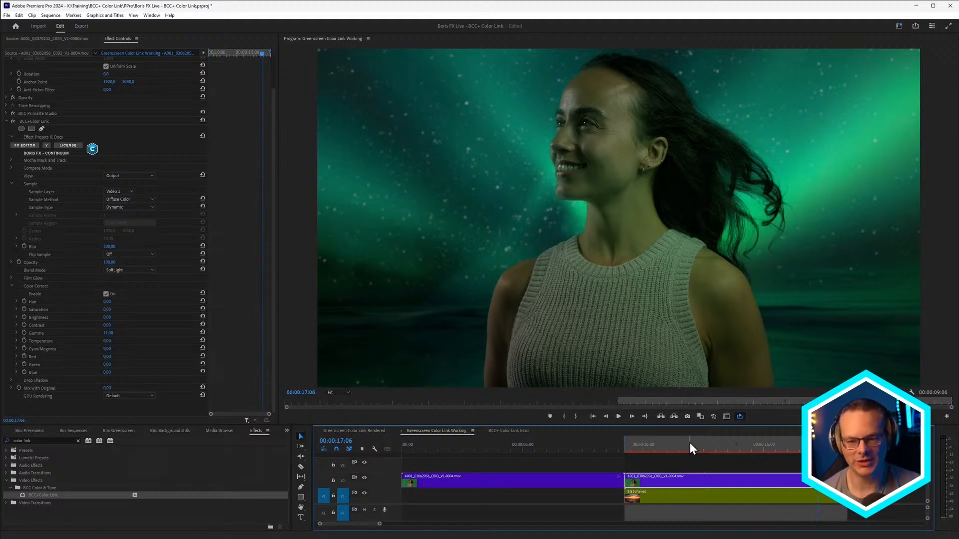
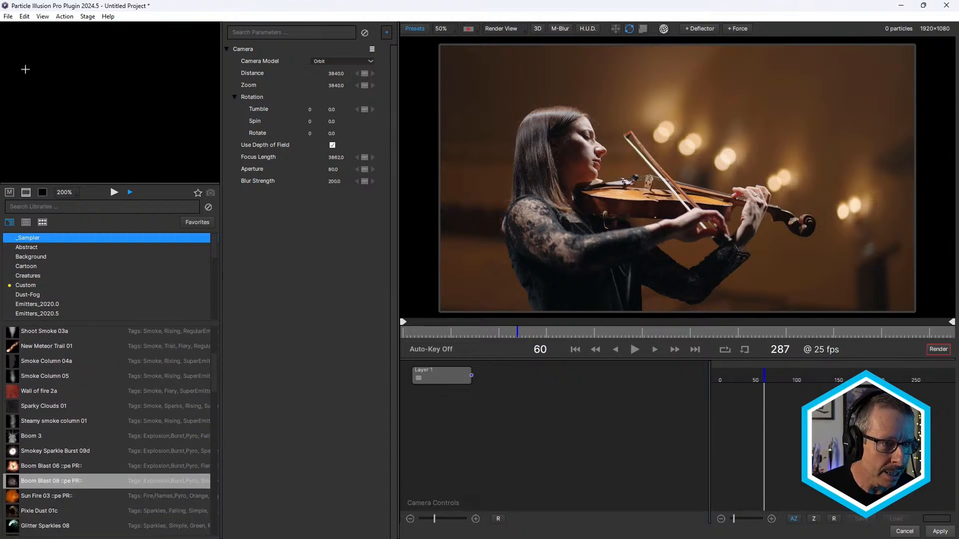
# - Preview the Pixie Dust 01c, Glitter Sparkles 08, Another Simple Sparkles 1 and super sparkle trail 02 emitters from the _Sampler library
pyautogui.click(114, 192)
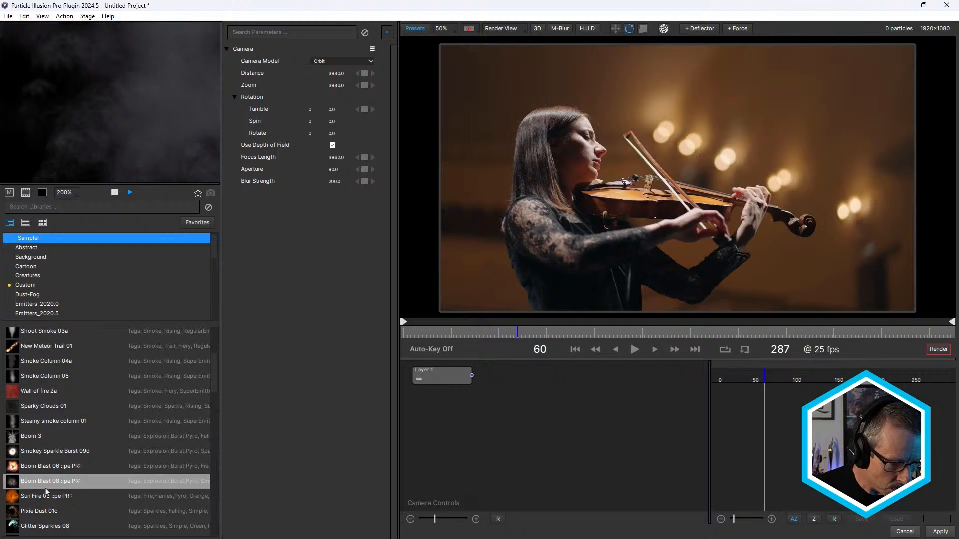
pyautogui.click(46, 511)
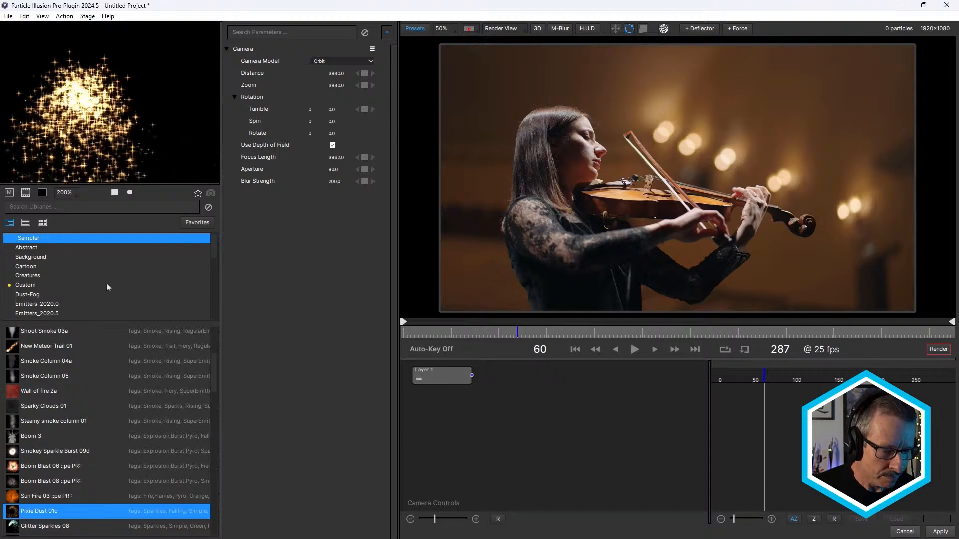
pyautogui.click(34, 527)
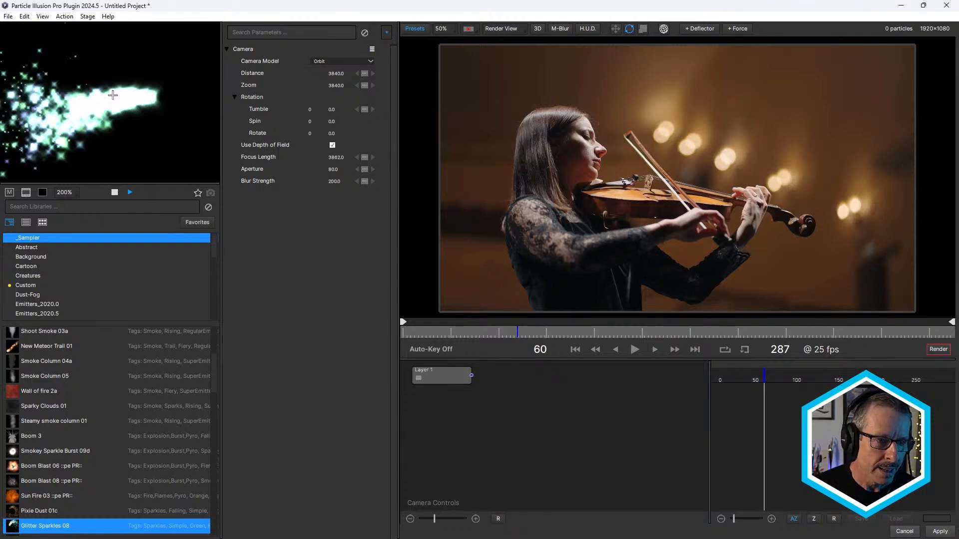
pyautogui.click(31, 514)
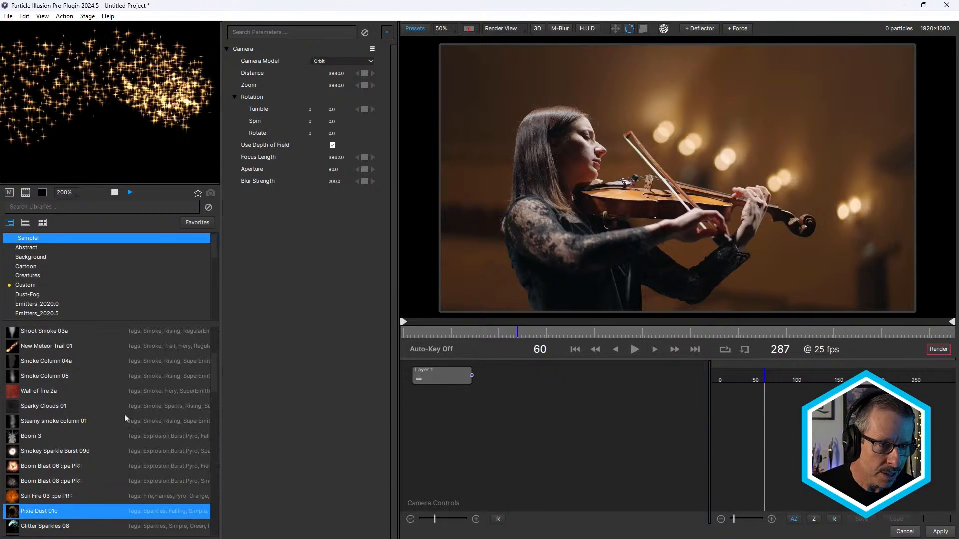
pyautogui.scroll(-3, 49, 428)
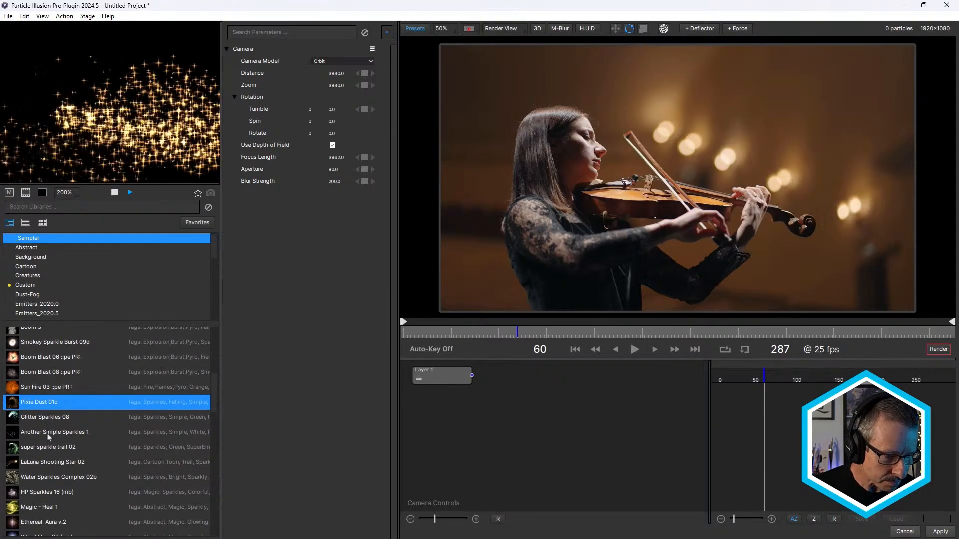
pyautogui.click(48, 433)
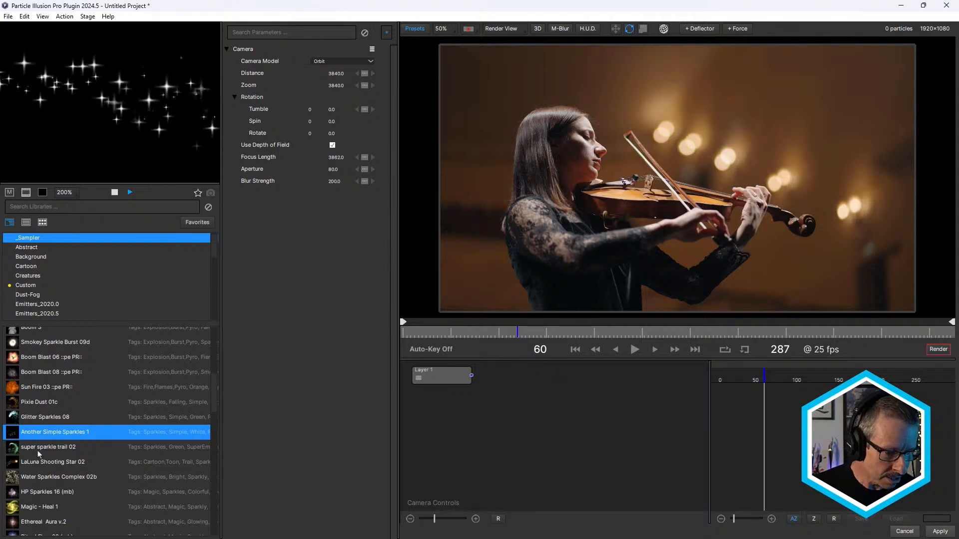
pyautogui.click(40, 448)
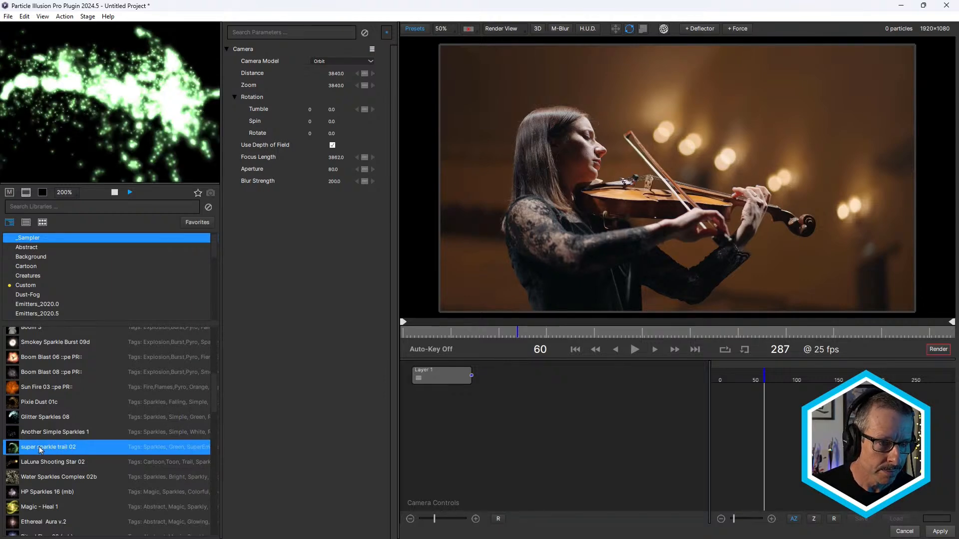
pyautogui.click(40, 402)
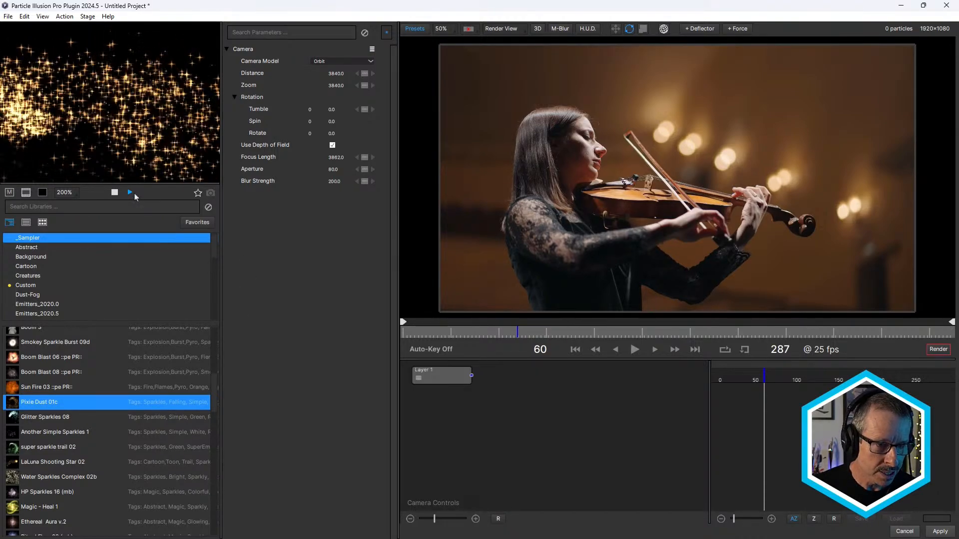
pyautogui.click(129, 193)
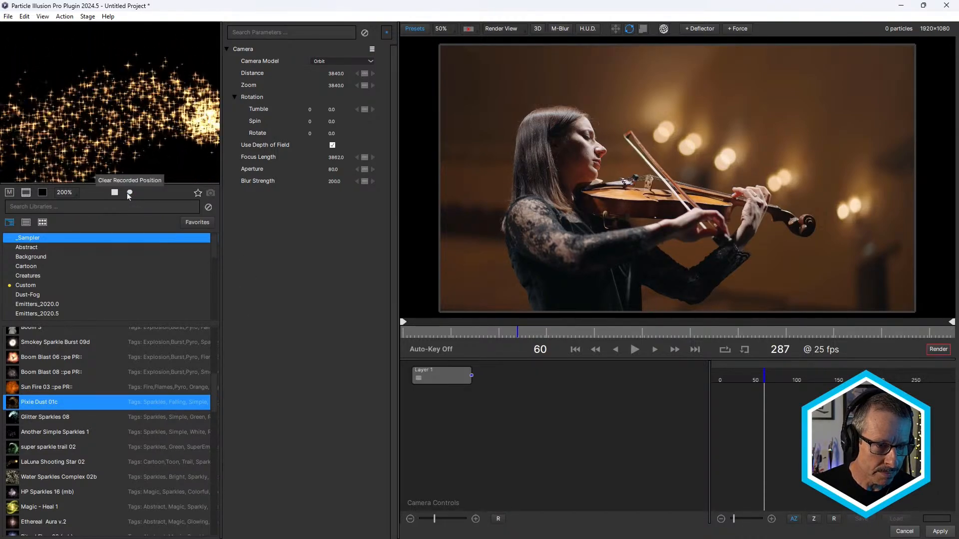
# - Add the Pixie Dust 01c emitter to the violinist scene, switch to the move manipulator and go to frame 5
pyautogui.doubleClick(16, 403)
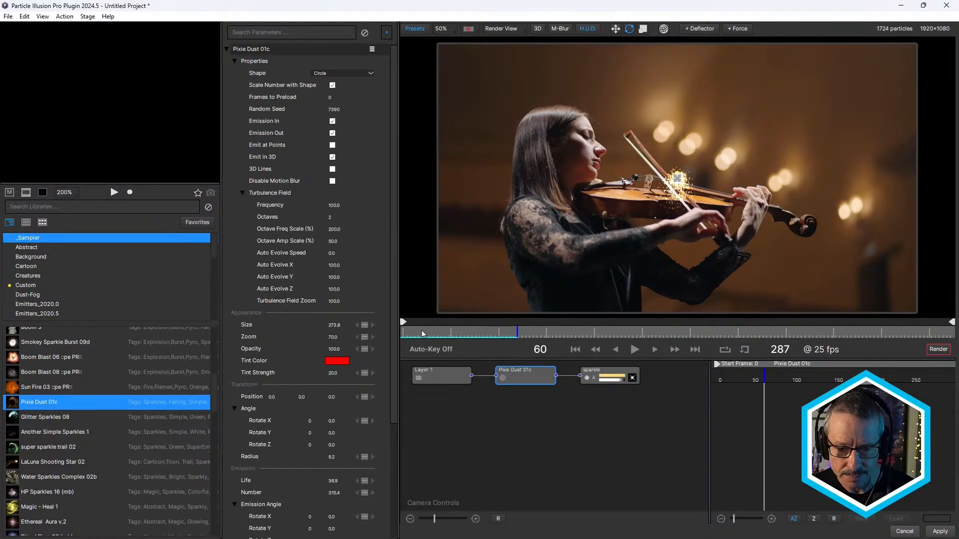
pyautogui.moveTo(422, 333); pyautogui.dragTo(476, 298)
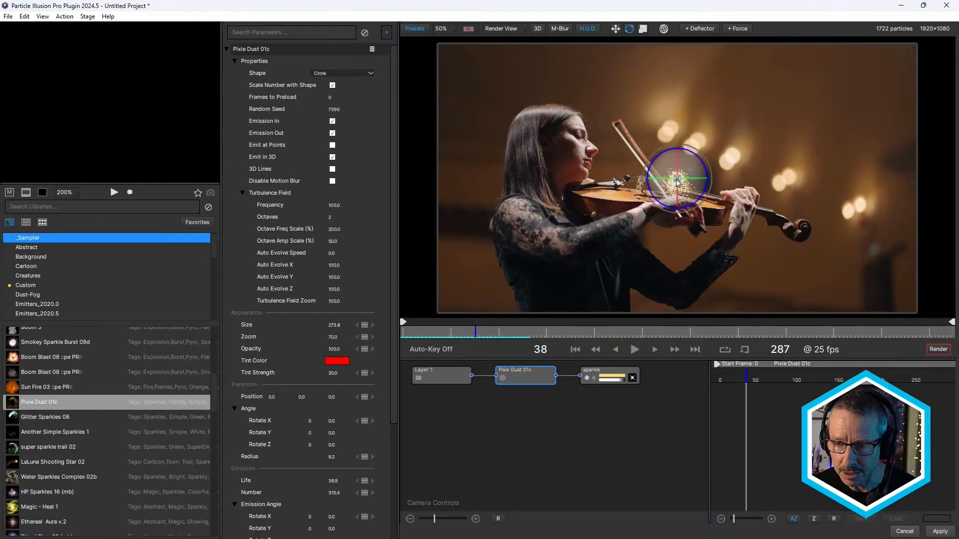
pyautogui.click(678, 180)
pyautogui.click(616, 29)
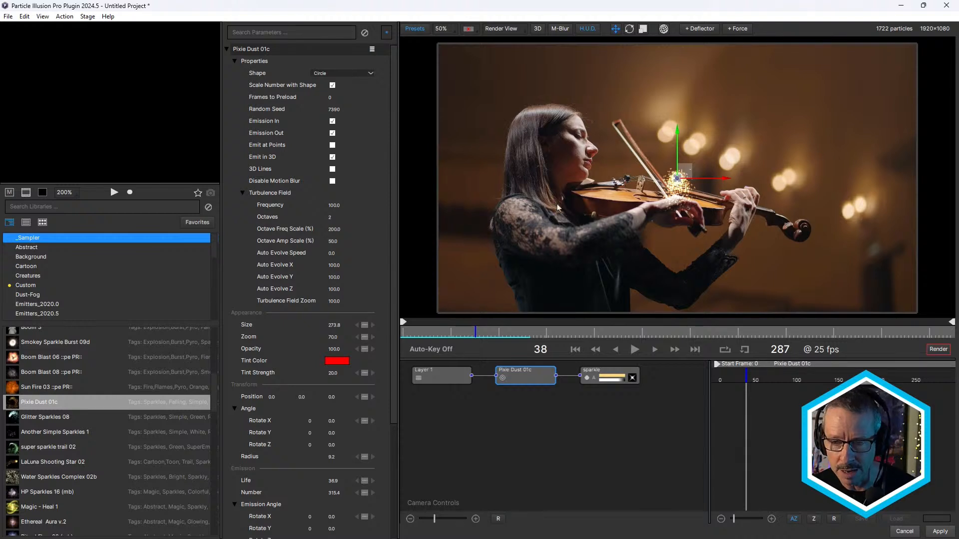
pyautogui.moveTo(451, 335); pyautogui.dragTo(412, 334)
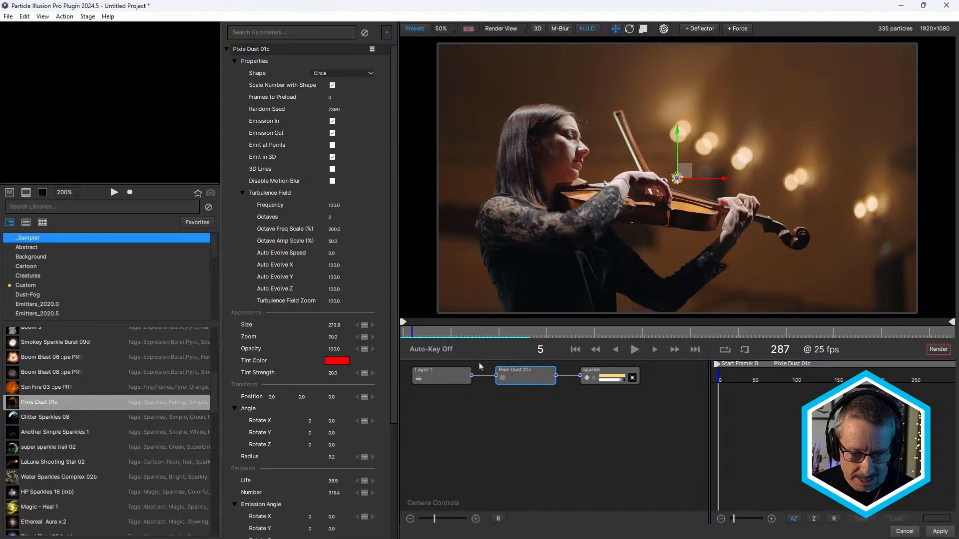
# - Open the path presets for the Pixie Dust 01c emitter's Position and enlarge the preset window
pyautogui.click(251, 400)
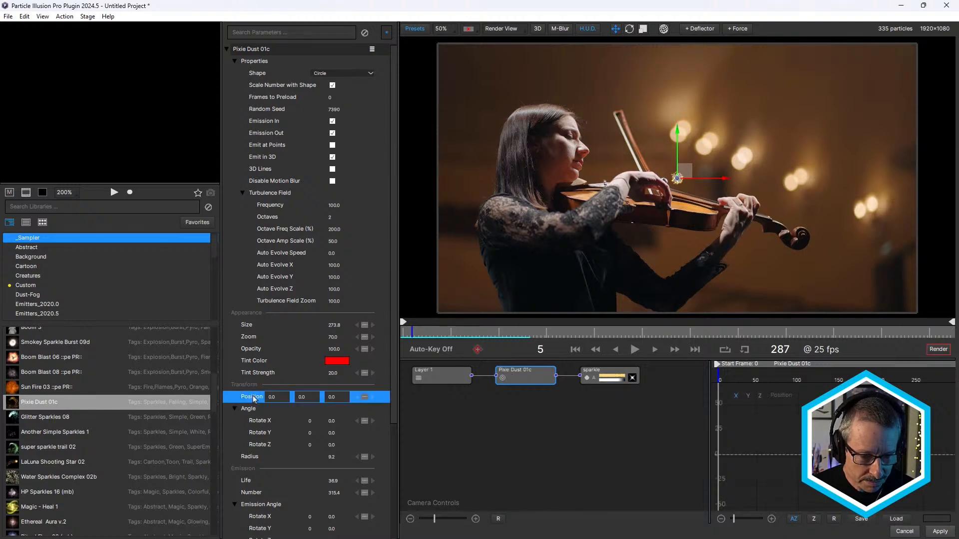
pyautogui.rightClick(251, 401)
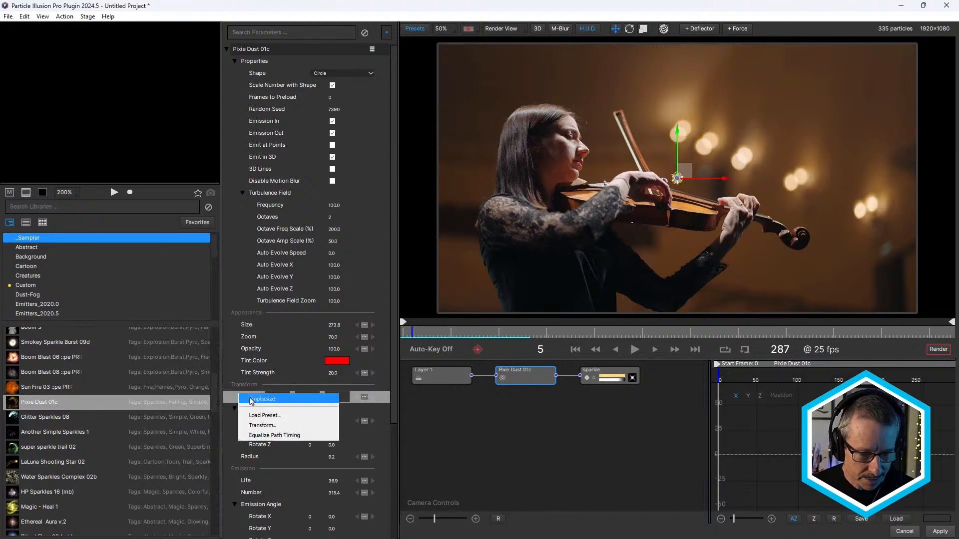
pyautogui.click(259, 415)
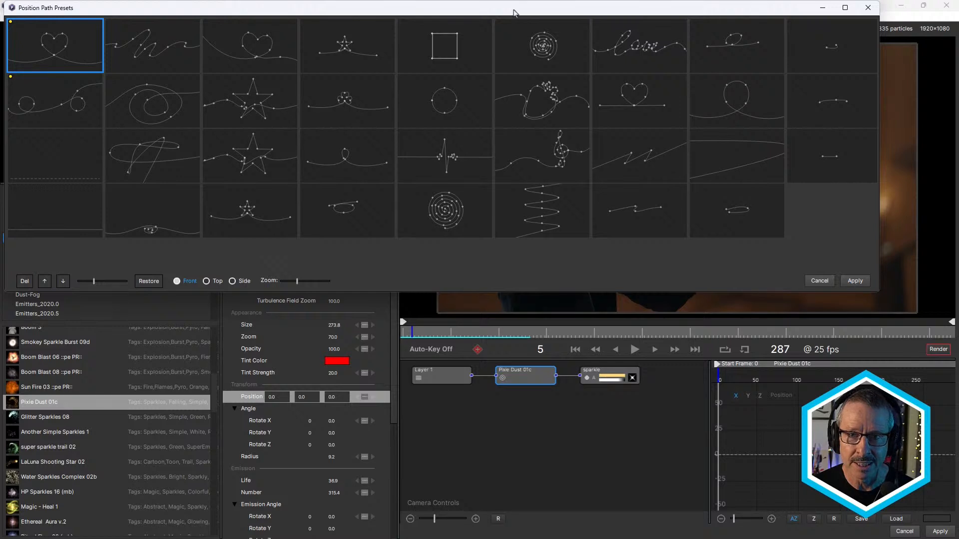
pyautogui.moveTo(514, 12); pyautogui.dragTo(536, 92)
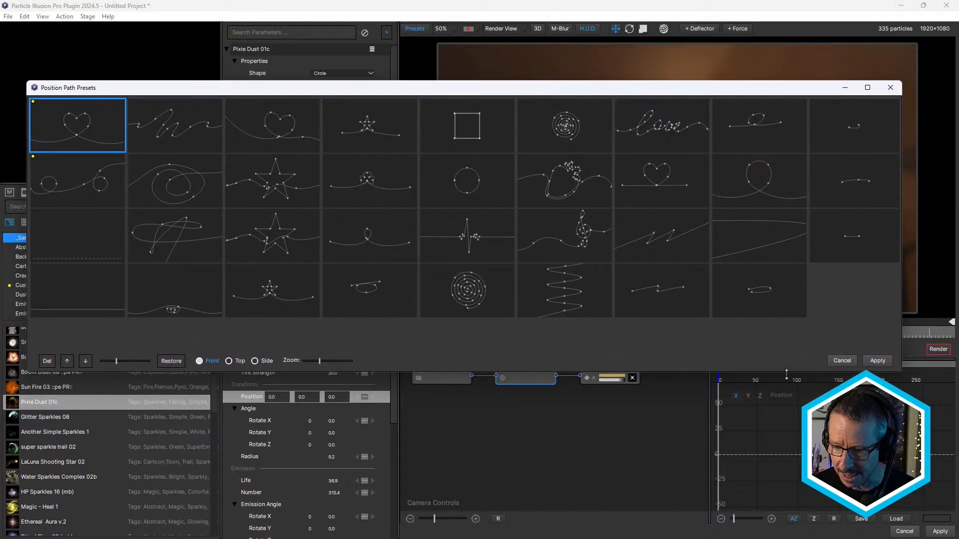
pyautogui.moveTo(787, 373); pyautogui.dragTo(786, 418)
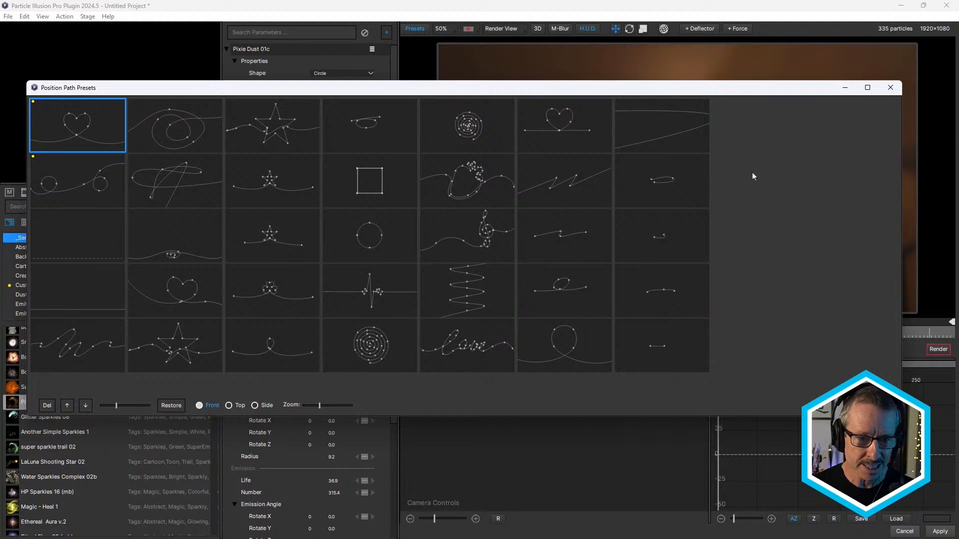
pyautogui.moveTo(373, 92); pyautogui.dragTo(396, 80)
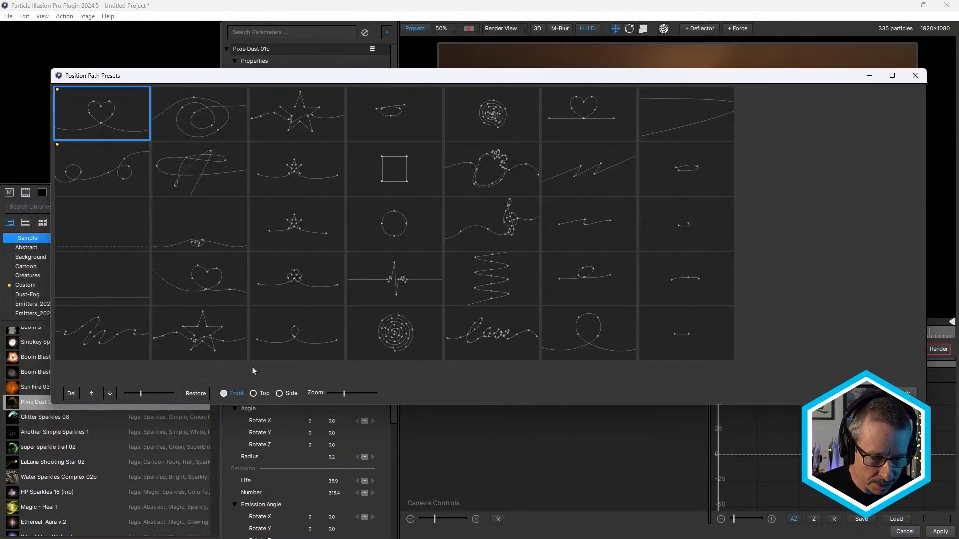
# - Compare the path presets in Top and Side view, and load the treble clef path from the Front view
pyautogui.click(254, 394)
pyautogui.click(280, 394)
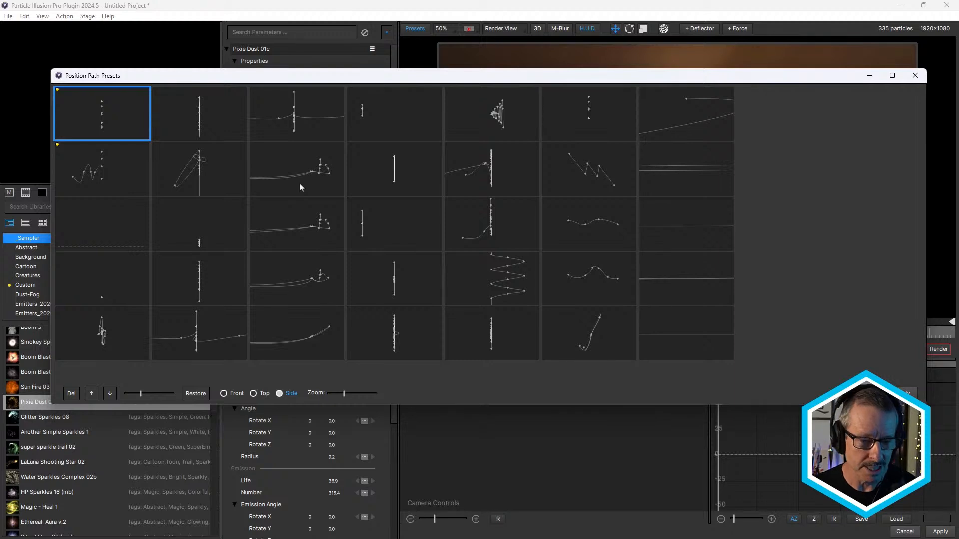
pyautogui.click(223, 394)
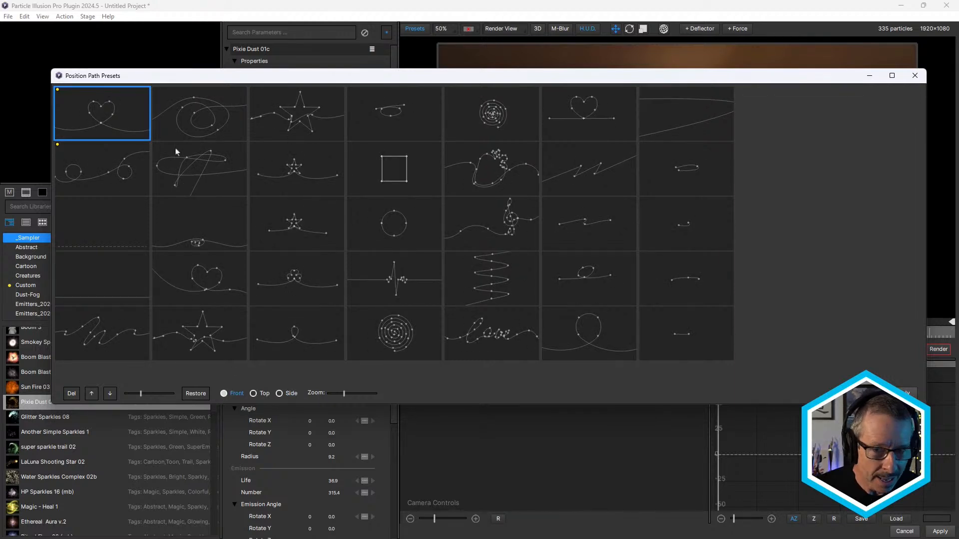
pyautogui.click(496, 219)
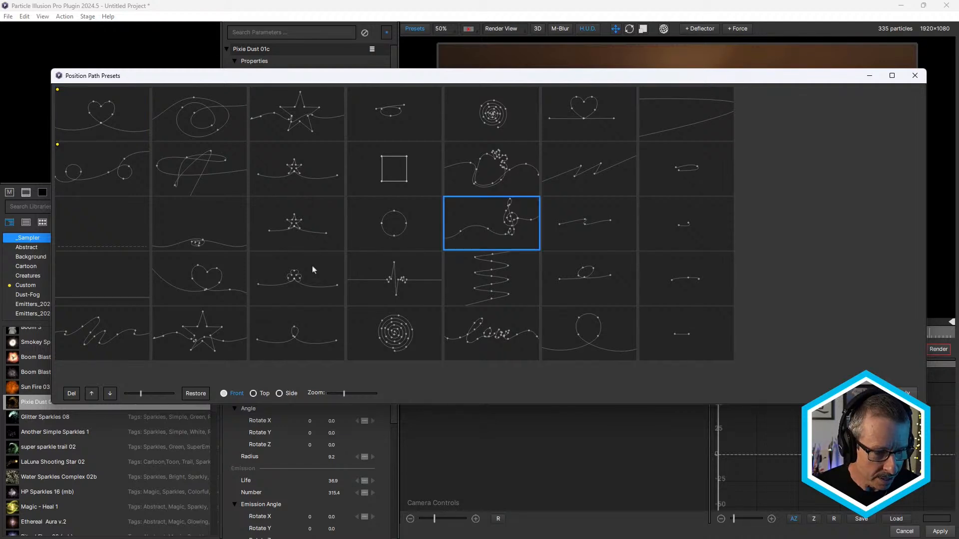
pyautogui.doubleClick(497, 219)
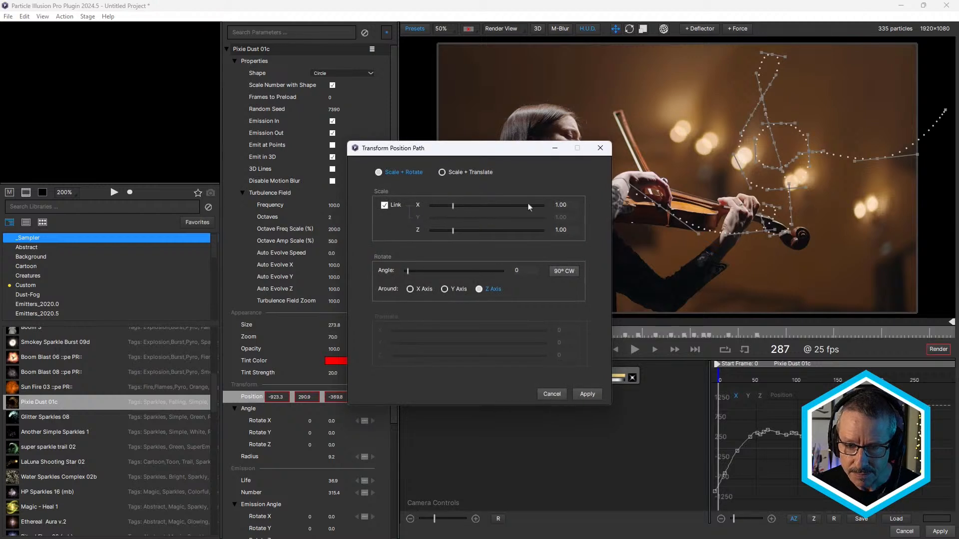
# - Scale the treble clef path to 1.11 on linked X and Y and rotate it 7 degrees around the Z axis
pyautogui.moveTo(497, 153); pyautogui.dragTo(395, 133)
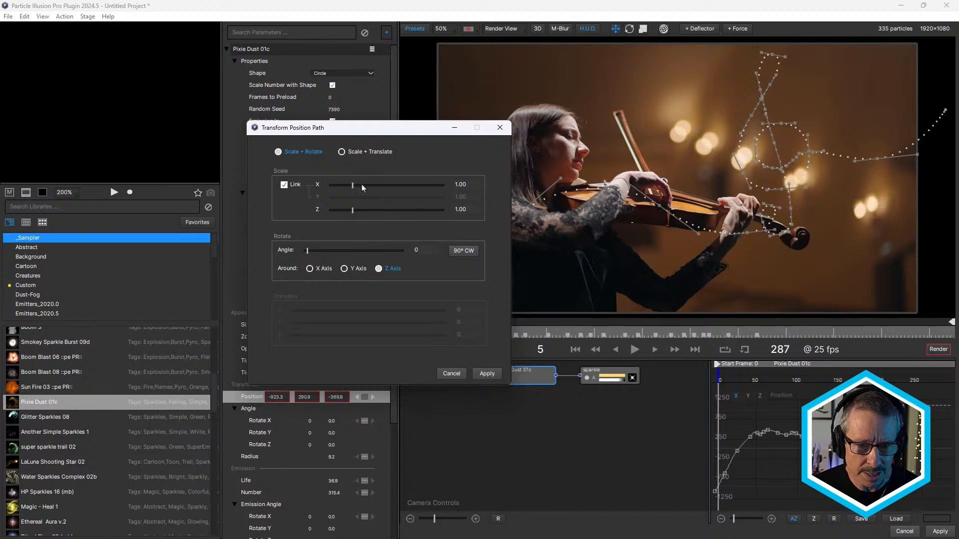
pyautogui.moveTo(353, 187); pyautogui.dragTo(356, 189)
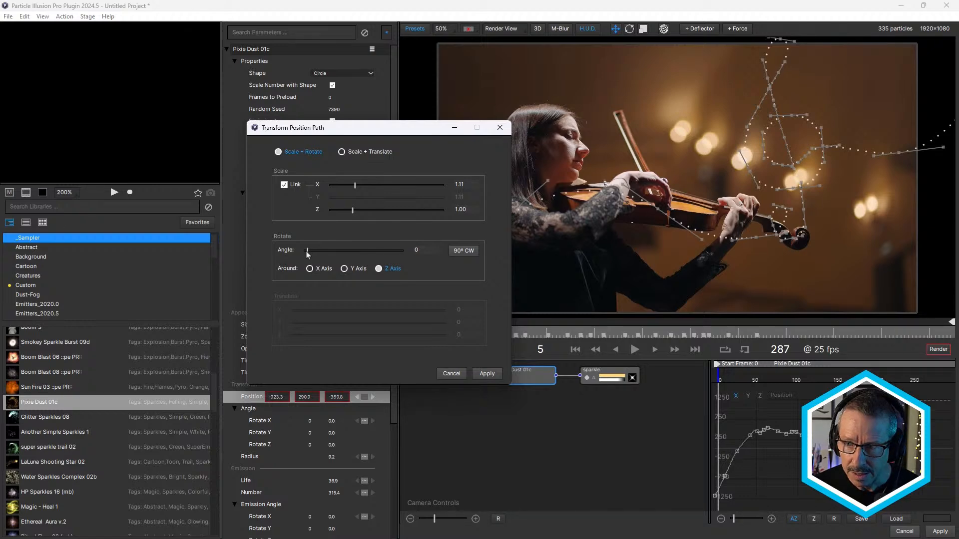
pyautogui.moveTo(307, 255); pyautogui.dragTo(310, 254)
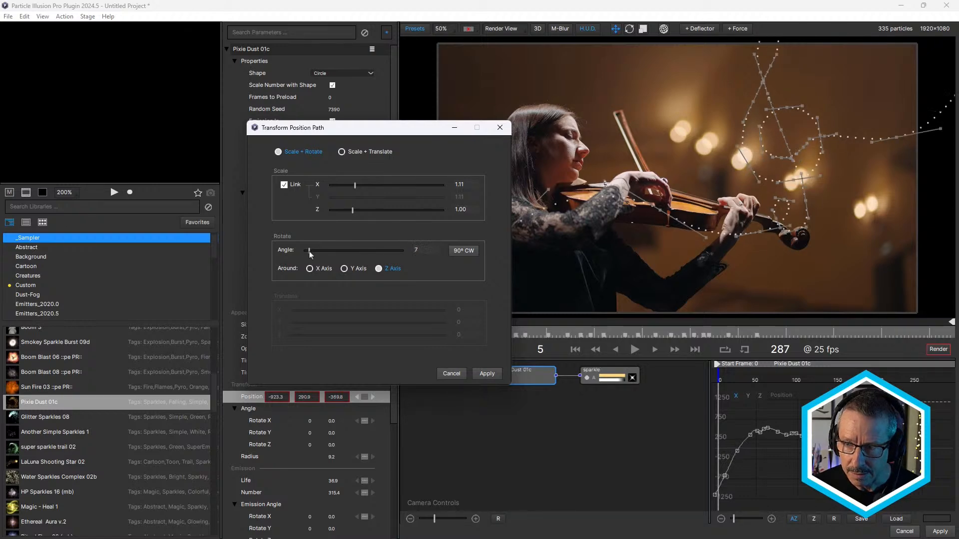
pyautogui.click(487, 374)
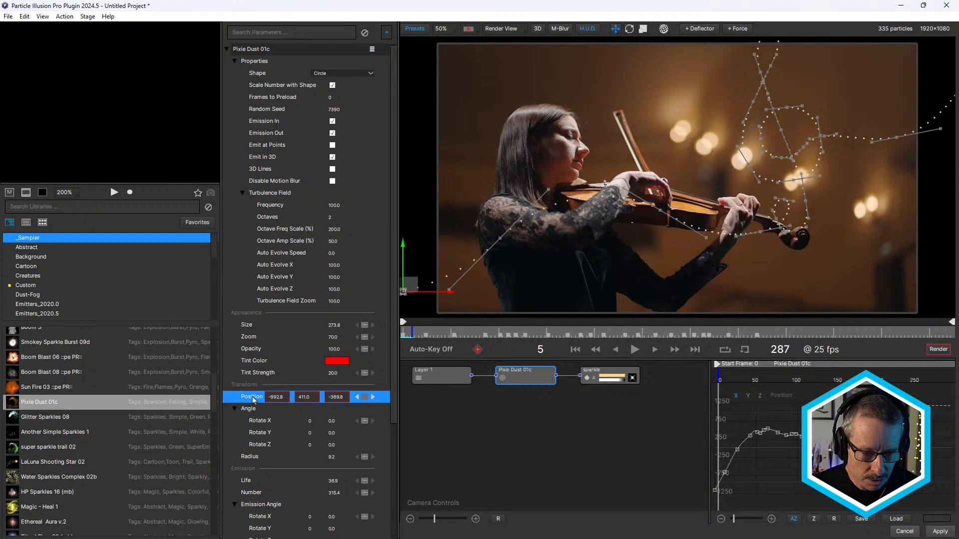
# - Transform the emitter's position path with Scale + Translate, setting the Y translation to 59
pyautogui.rightClick(253, 400)
pyautogui.click(262, 426)
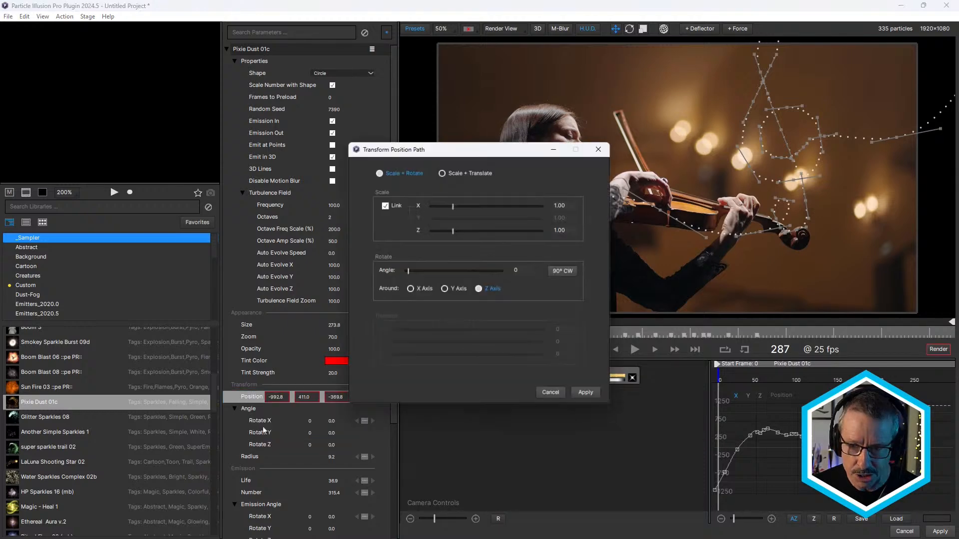
pyautogui.click(302, 173)
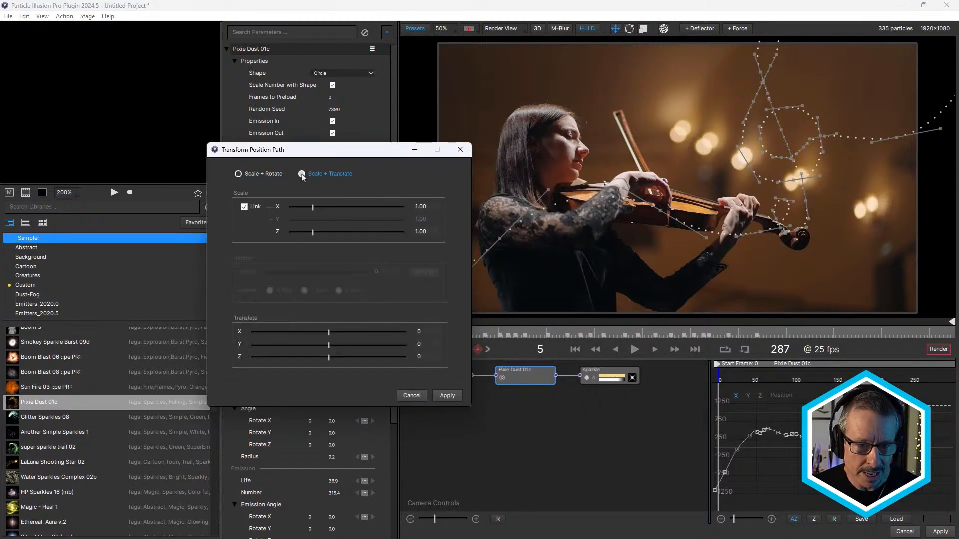
pyautogui.moveTo(330, 347); pyautogui.dragTo(335, 346)
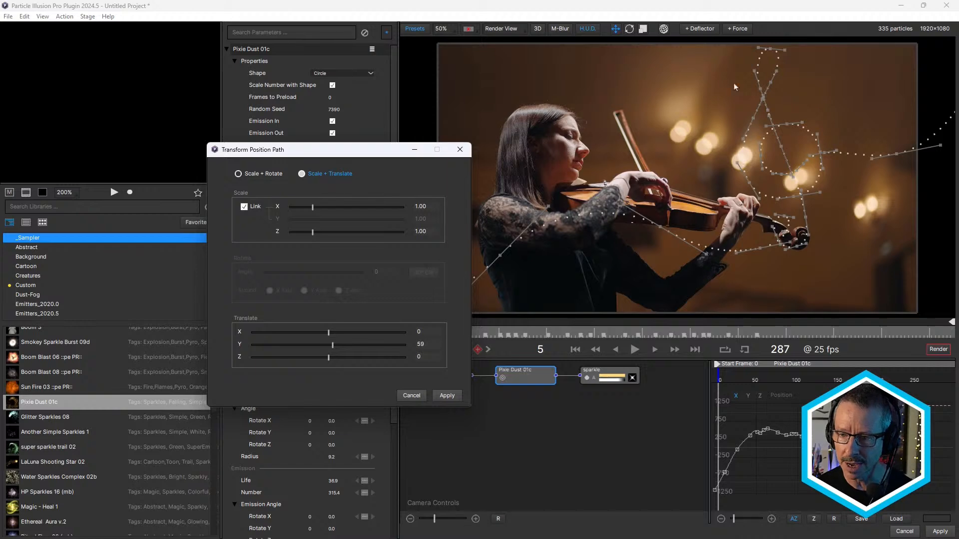
pyautogui.click(445, 396)
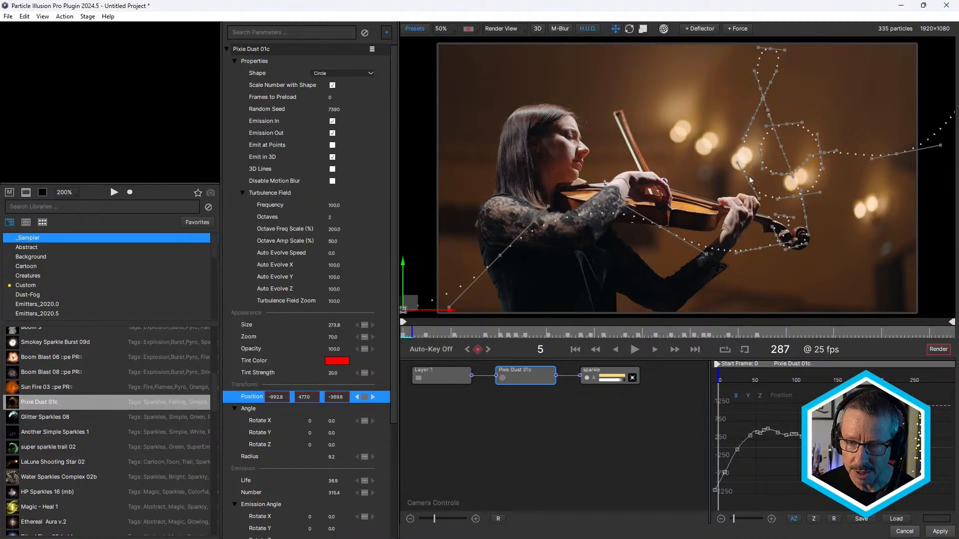
# - Inspect the path in the Top view, return to Render View and play the particle animation
pyautogui.click(516, 30)
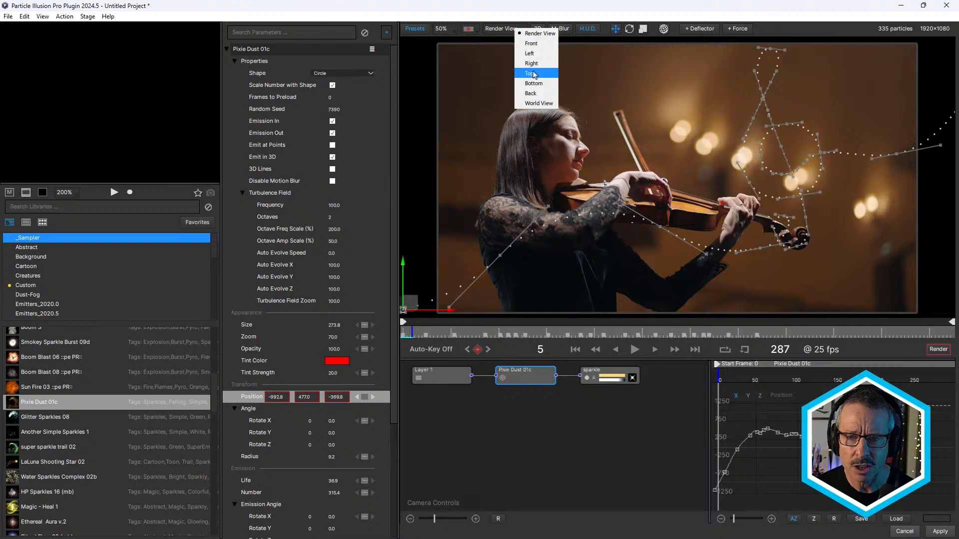
pyautogui.click(534, 78)
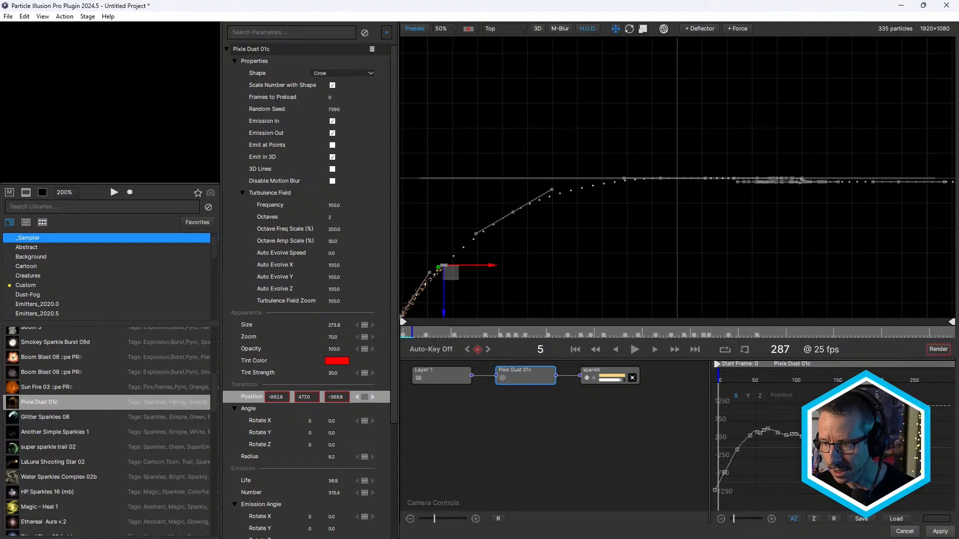
pyautogui.click(518, 30)
pyautogui.click(527, 32)
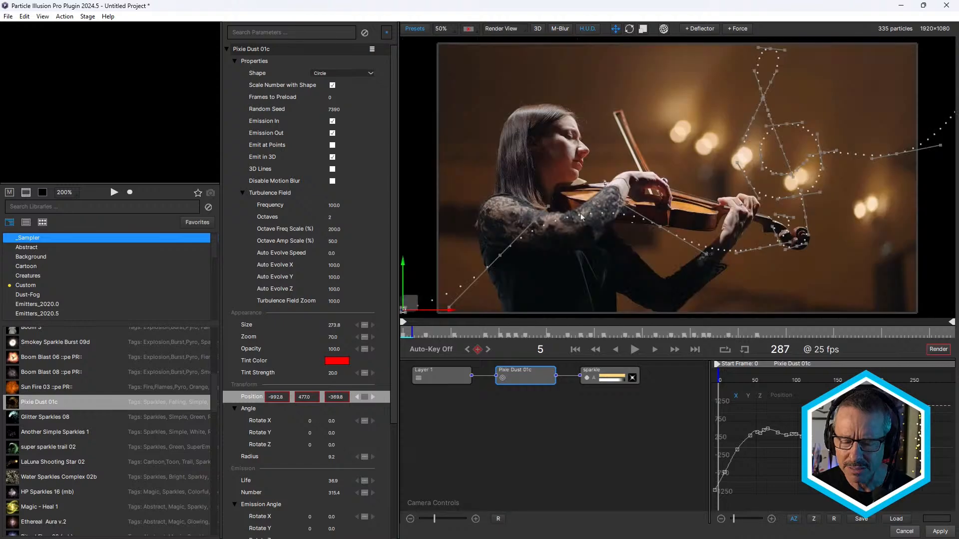
pyautogui.click(634, 350)
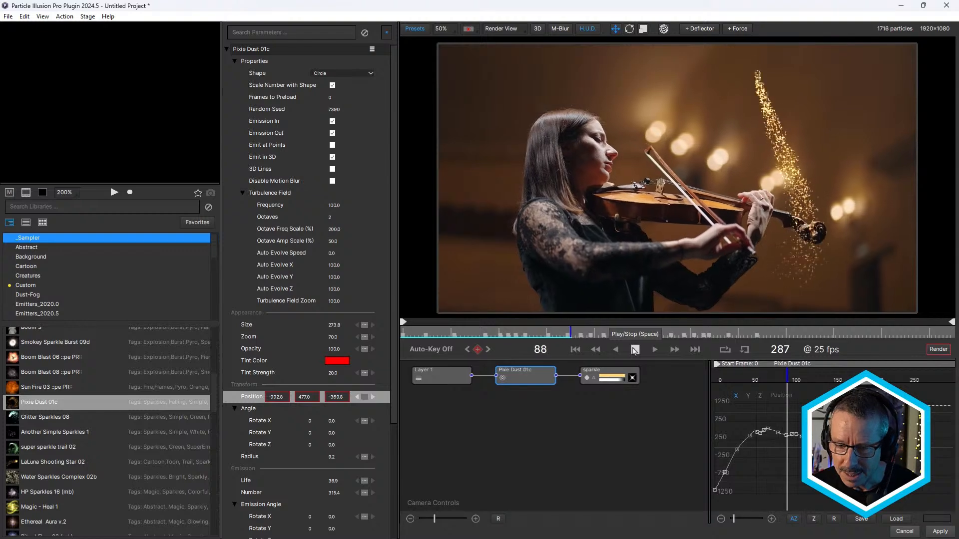
# - Stop playback and shorten the Pixie Dust 01c Position animation with Scale Parameter Animation Timing, using a timing factor below 1.00
pyautogui.click(634, 350)
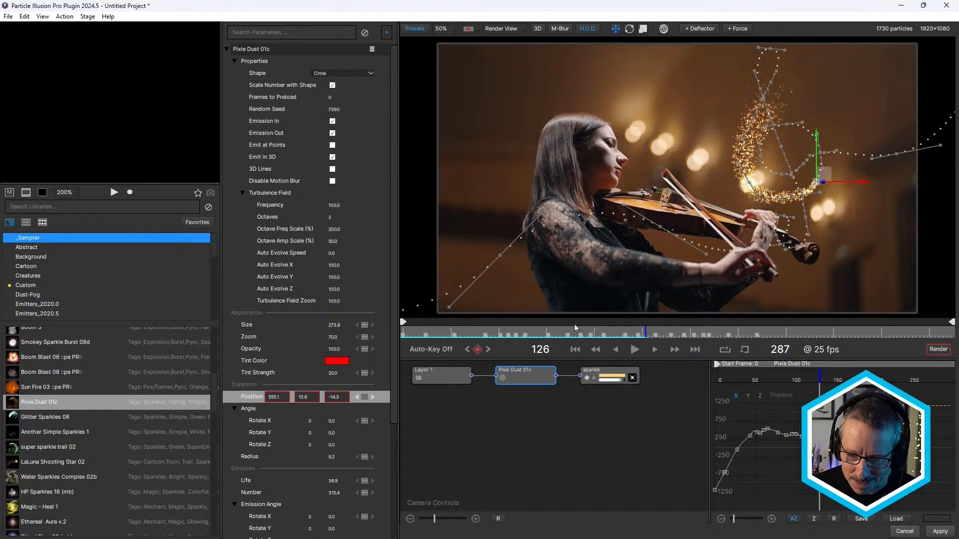
pyautogui.click(250, 397)
pyautogui.rightClick(249, 400)
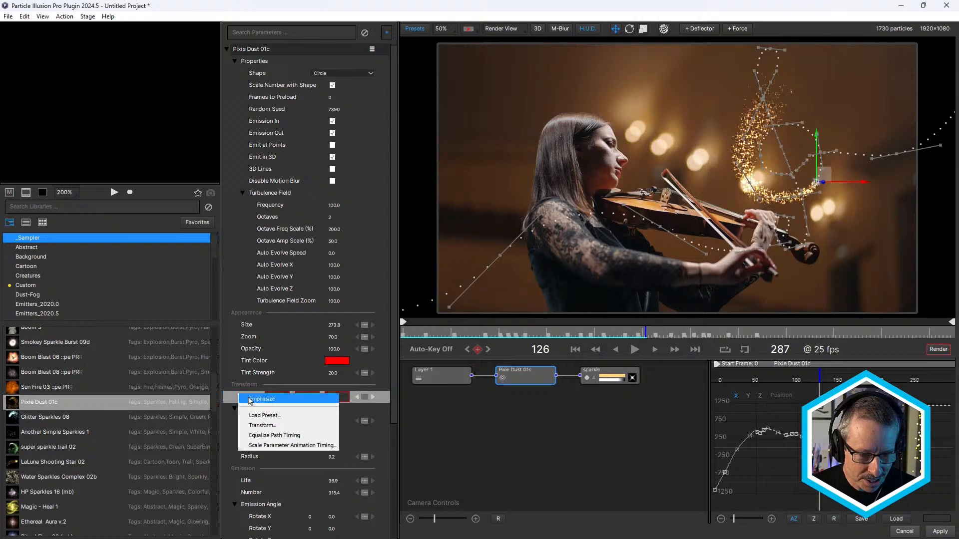
pyautogui.click(264, 445)
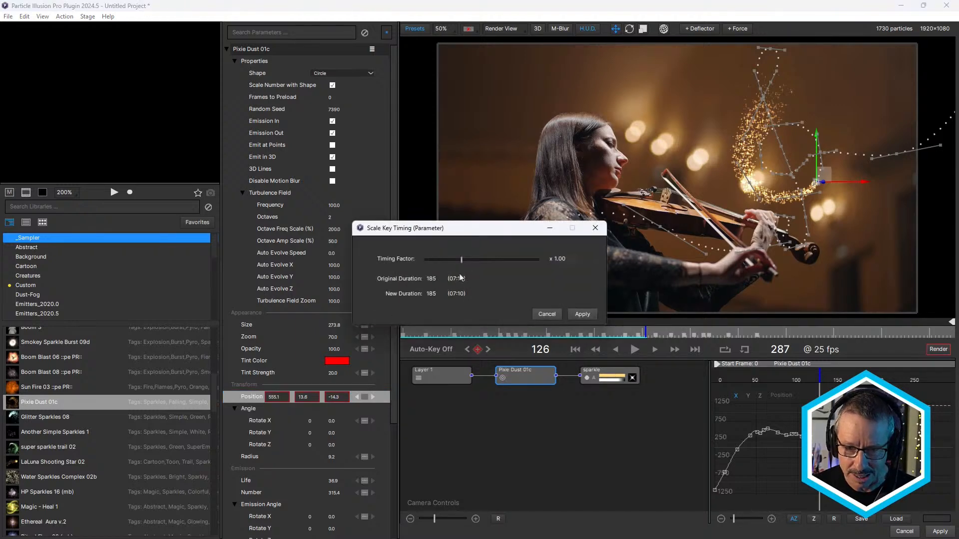
pyautogui.moveTo(487, 236); pyautogui.dragTo(391, 184)
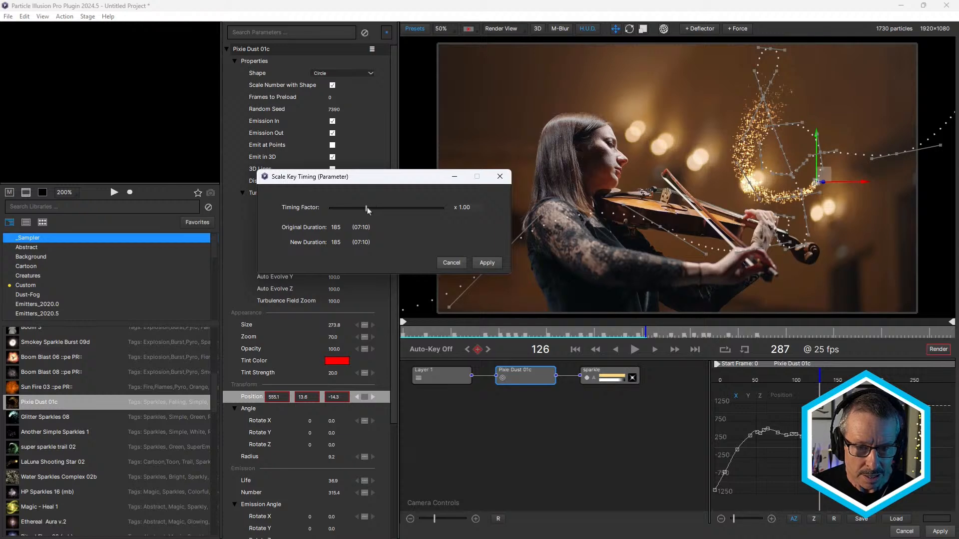
pyautogui.moveTo(367, 208); pyautogui.dragTo(370, 212)
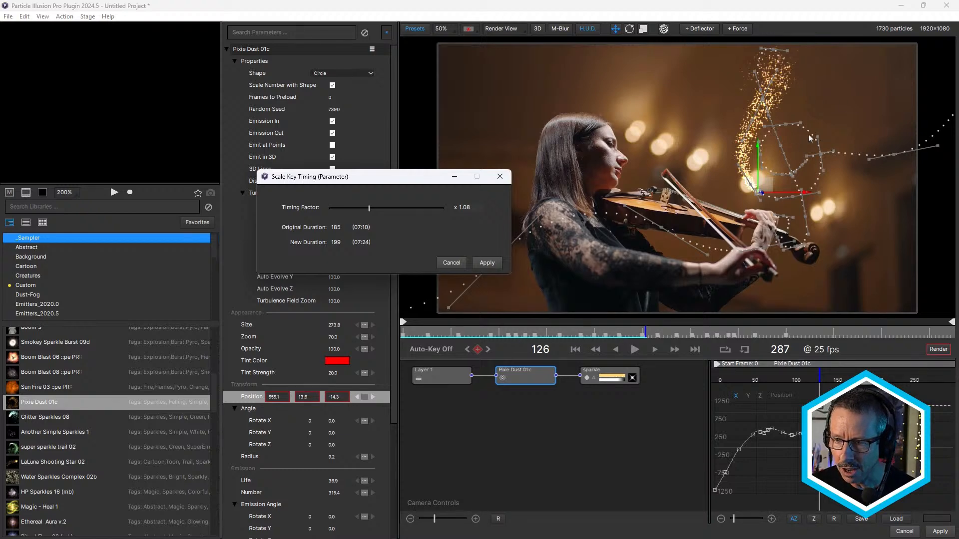
pyautogui.moveTo(372, 212)
pyautogui.mouseDown()
pyautogui.moveTo(397, 211)
pyautogui.moveTo(358, 217)
pyautogui.mouseUp()
pyautogui.click(487, 263)
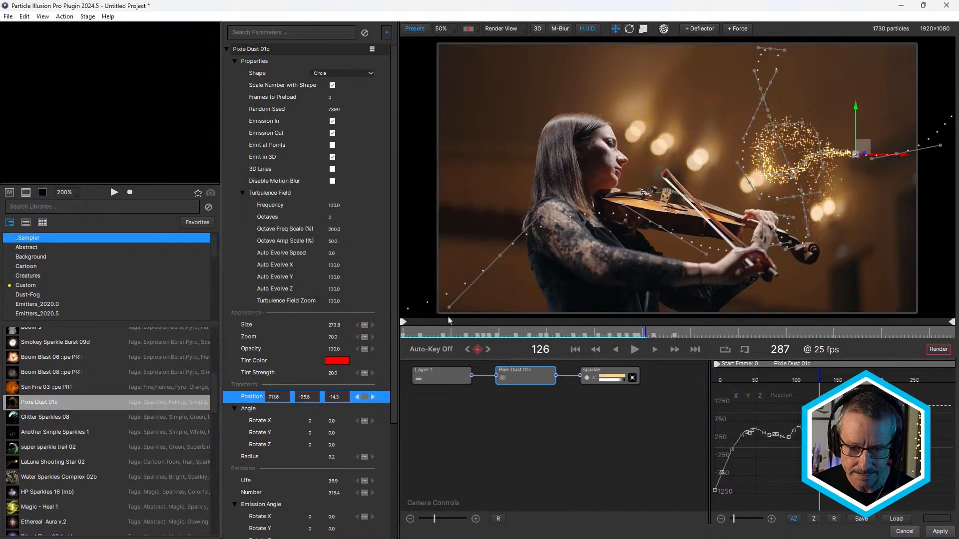
# - Play and scrub the retimed particle animation to check the path's speed around the treble clef
pyautogui.click(634, 349)
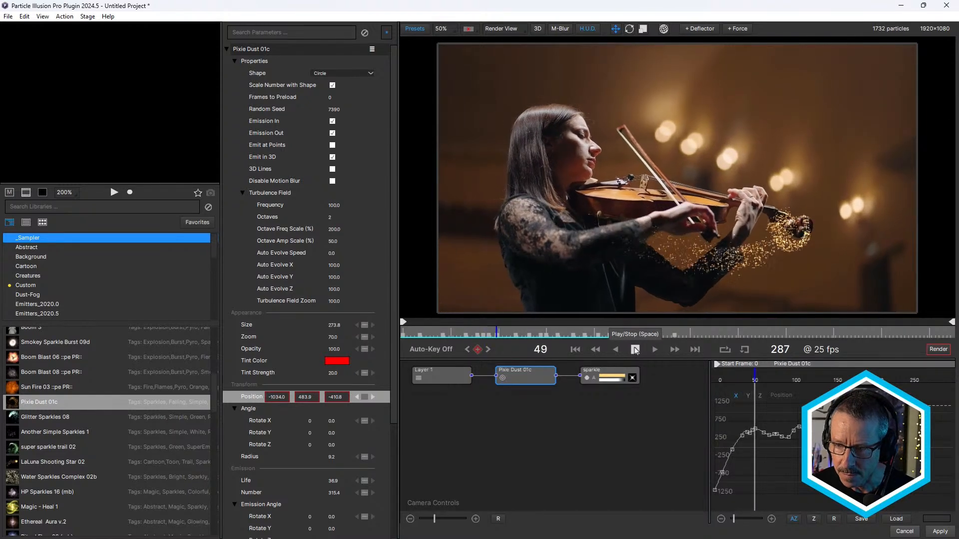
pyautogui.click(635, 350)
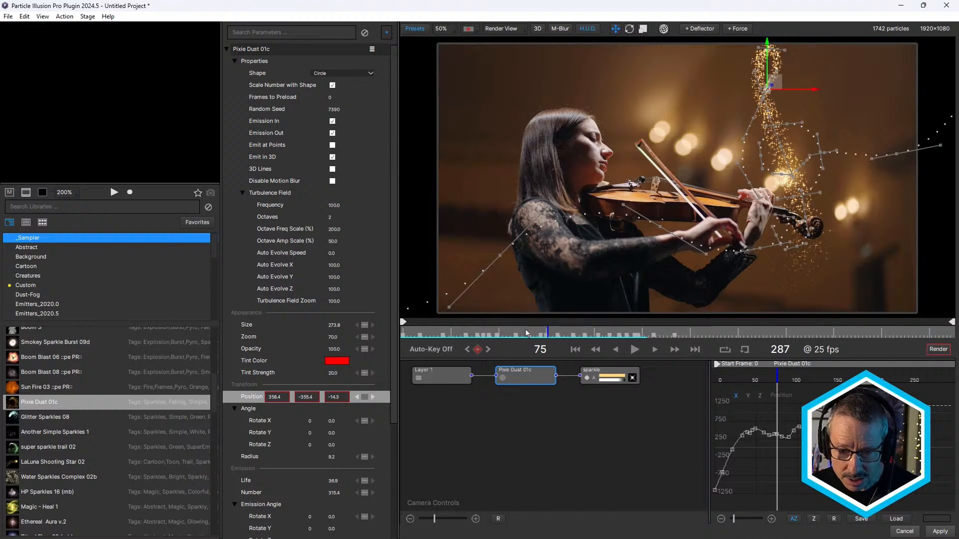
pyautogui.moveTo(526, 333); pyautogui.dragTo(489, 339)
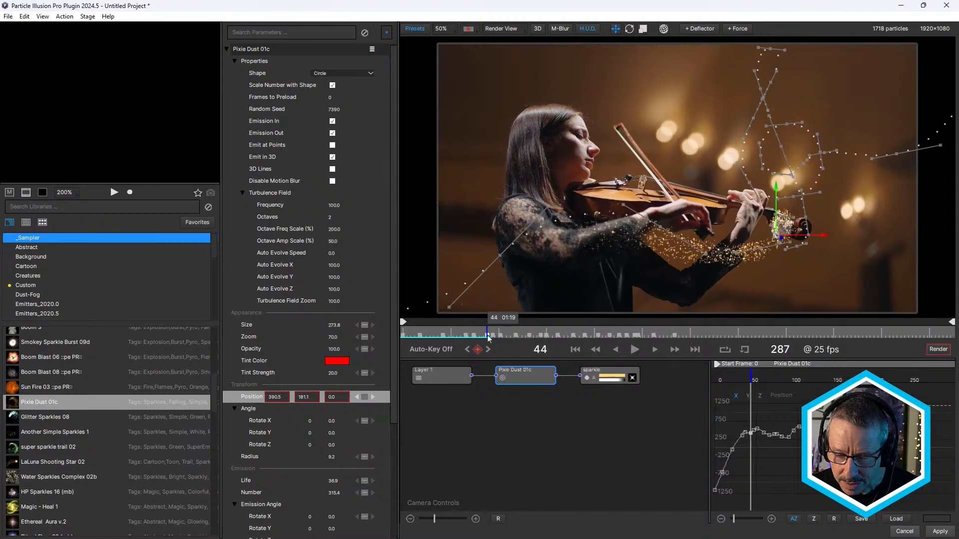
pyautogui.click(635, 349)
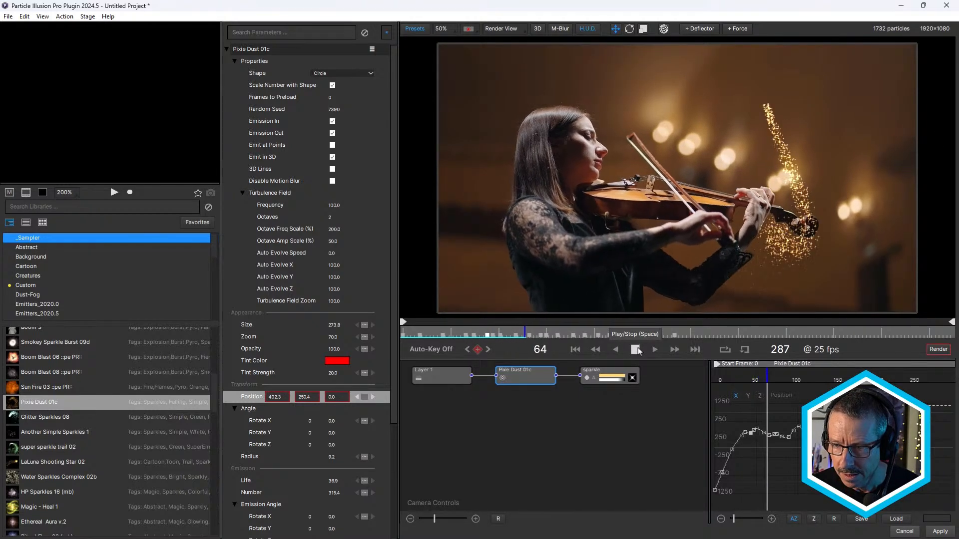
pyautogui.click(635, 350)
pyautogui.moveTo(484, 330); pyautogui.dragTo(524, 336)
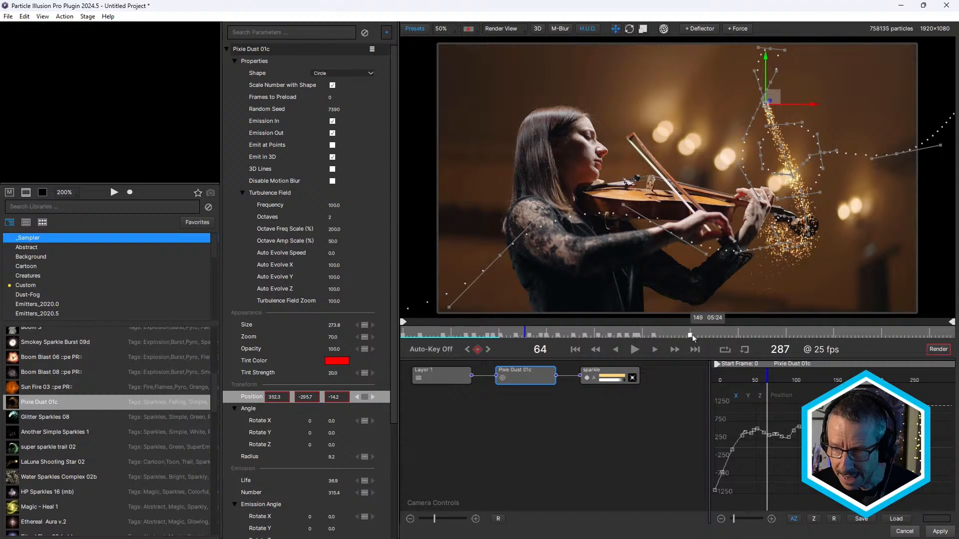
# - Move the last Position keyframe out to about frame 157 and apply Equalize Path Timing to the Position path
pyautogui.click(672, 333)
pyautogui.moveTo(672, 333); pyautogui.dragTo(619, 335)
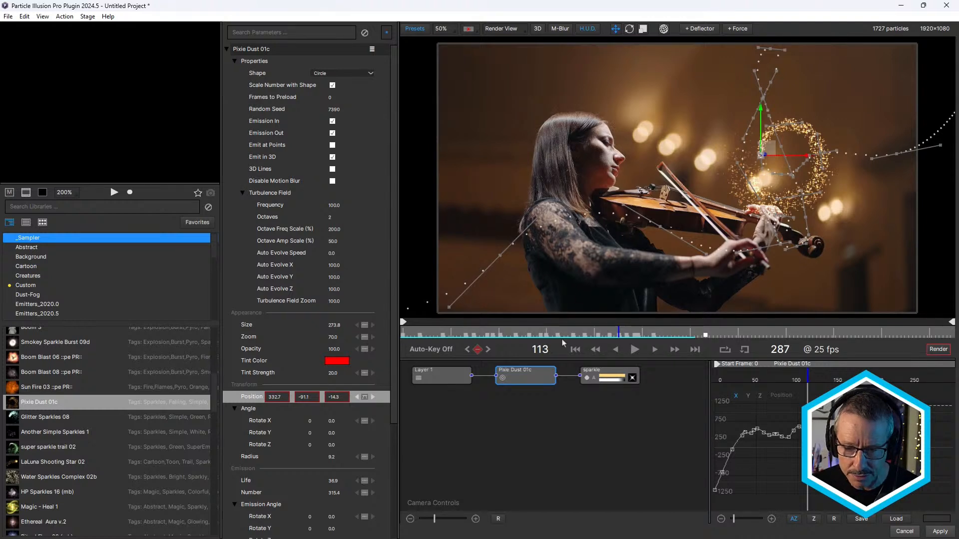
pyautogui.rightClick(253, 401)
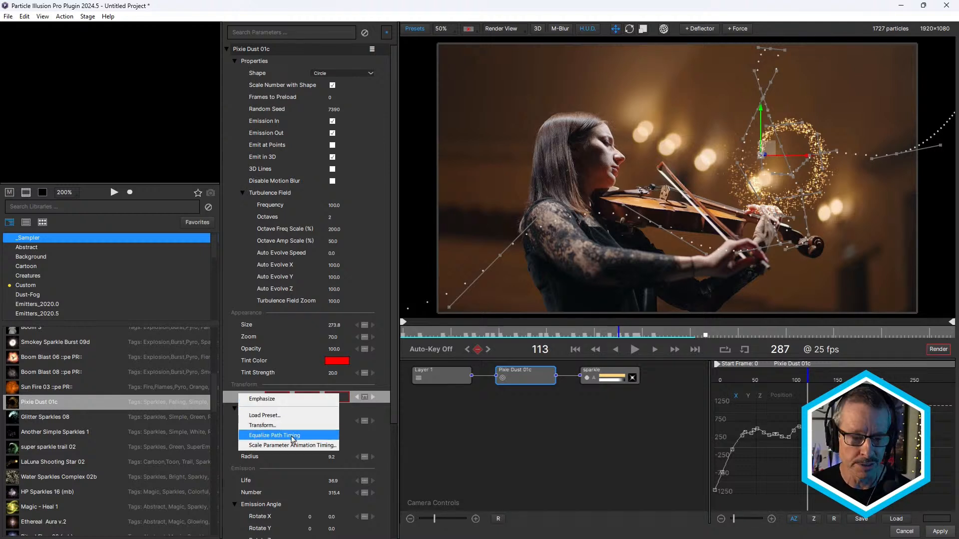
pyautogui.click(293, 438)
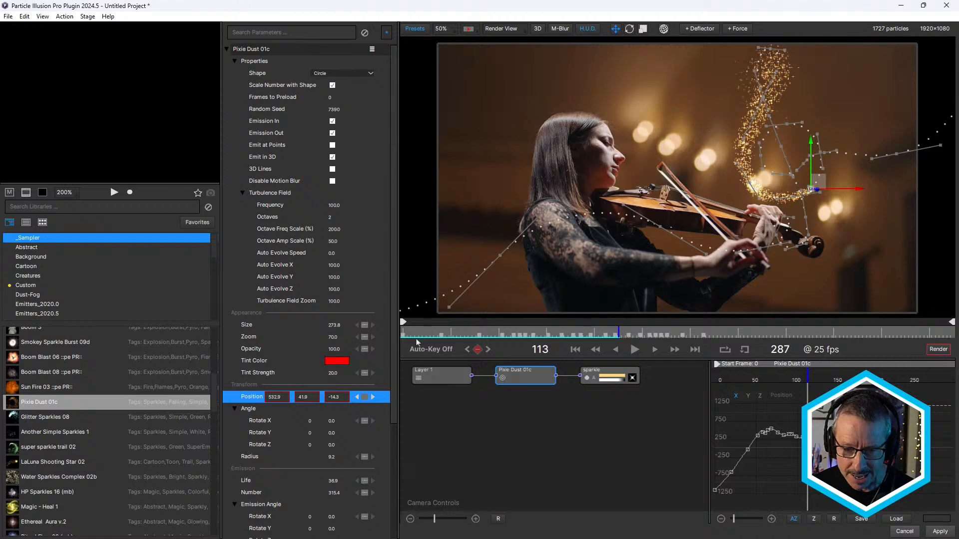
# - Play the equalized path from frame 0 and scrub ahead to frame 98 to check the particle motion
pyautogui.moveTo(430, 332); pyautogui.dragTo(404, 321)
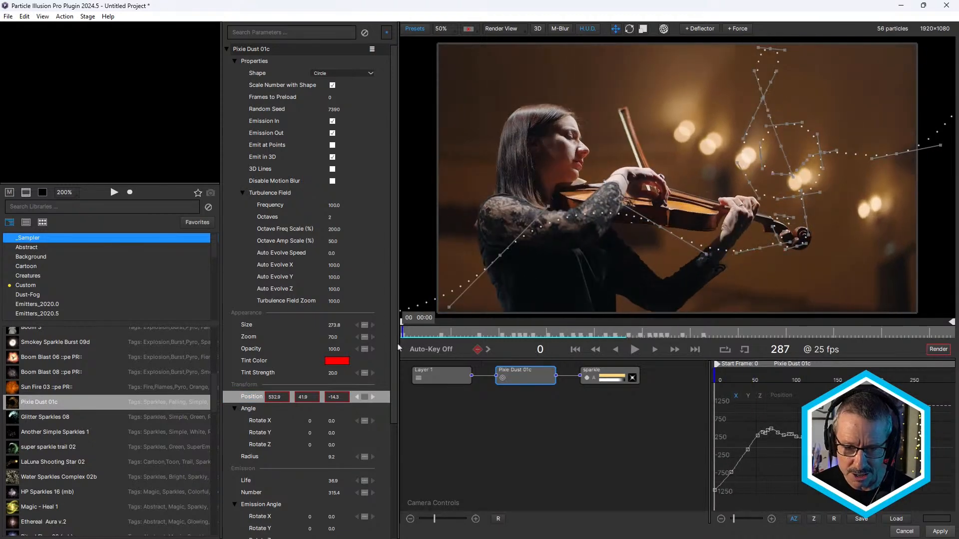
pyautogui.click(632, 350)
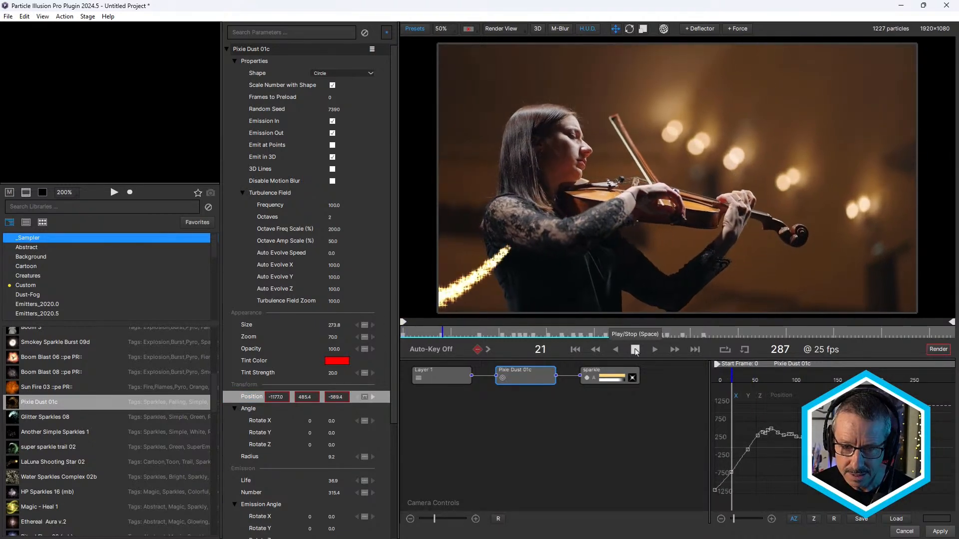
pyautogui.press('space')
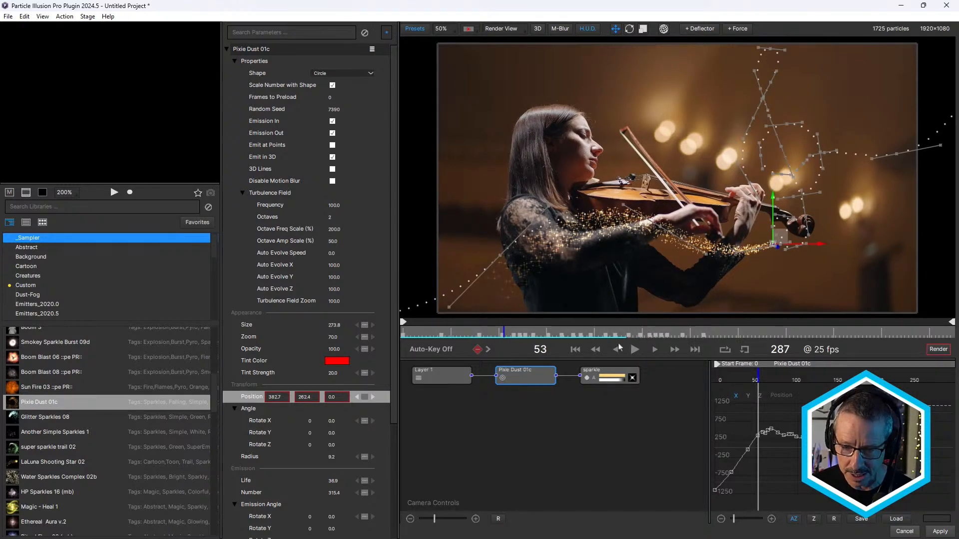
pyautogui.moveTo(529, 334); pyautogui.dragTo(590, 350)
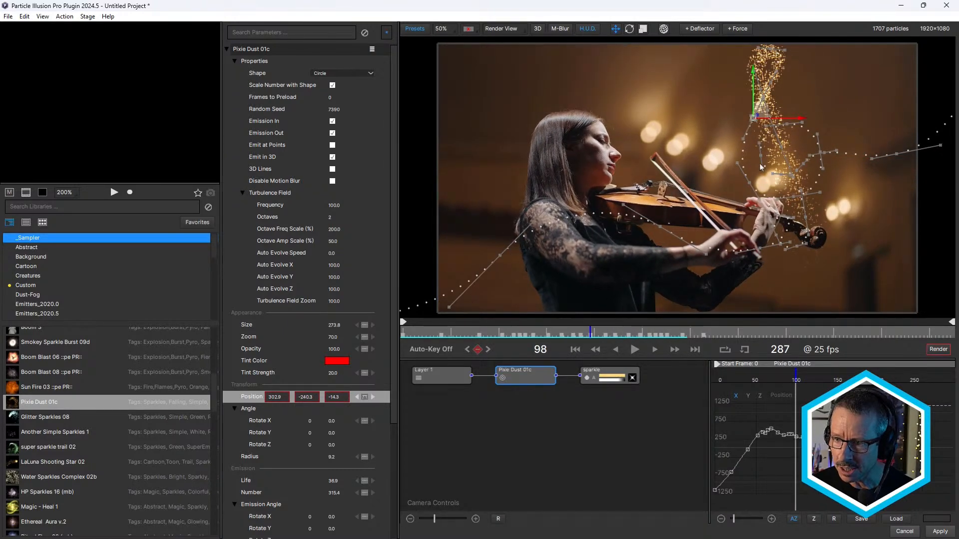
# - Move the path's end point inward along X to about 982 and check how the particles leave the frame
pyautogui.scroll(-2, 761, 167)
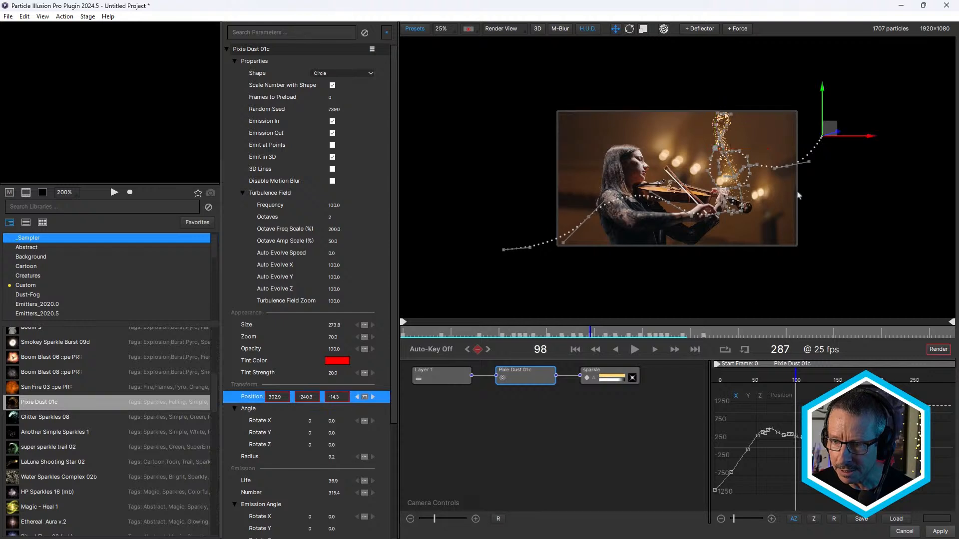
pyautogui.click(702, 334)
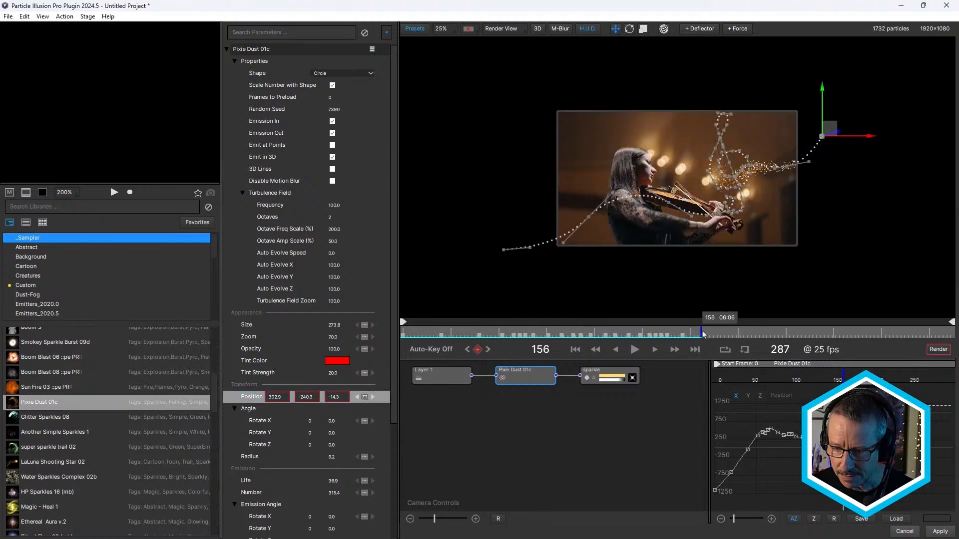
pyautogui.scroll(2, 825, 159)
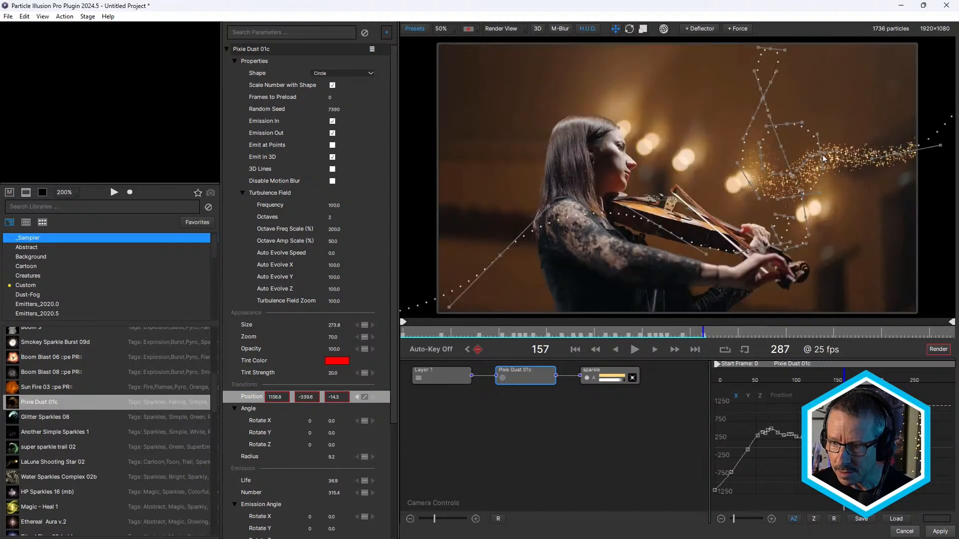
pyautogui.scroll(-2, 833, 149)
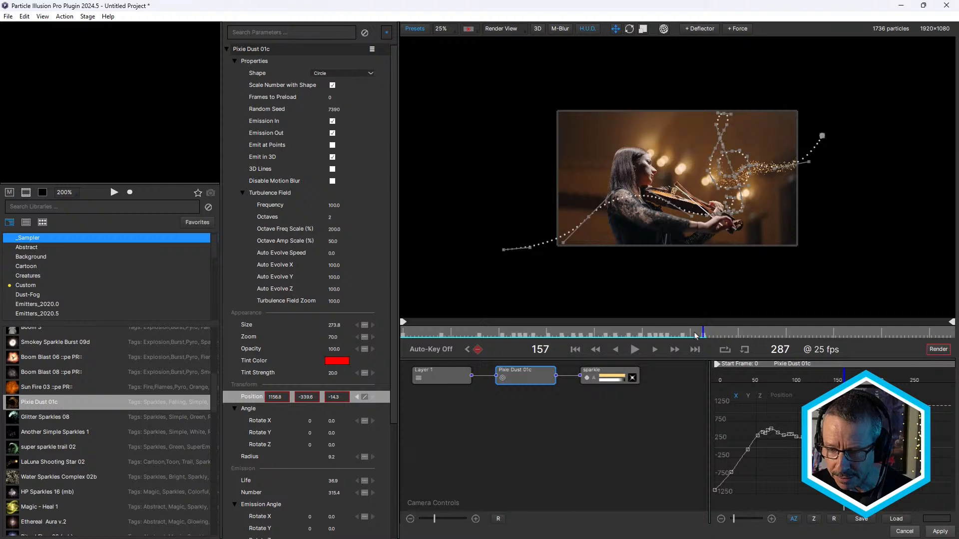
pyautogui.moveTo(696, 335); pyautogui.dragTo(717, 334)
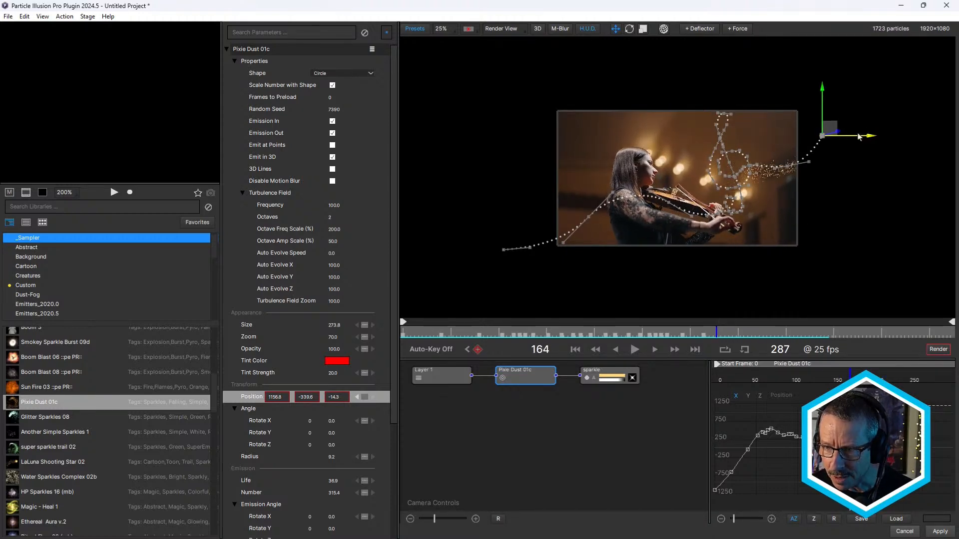
pyautogui.moveTo(863, 139); pyautogui.dragTo(840, 139)
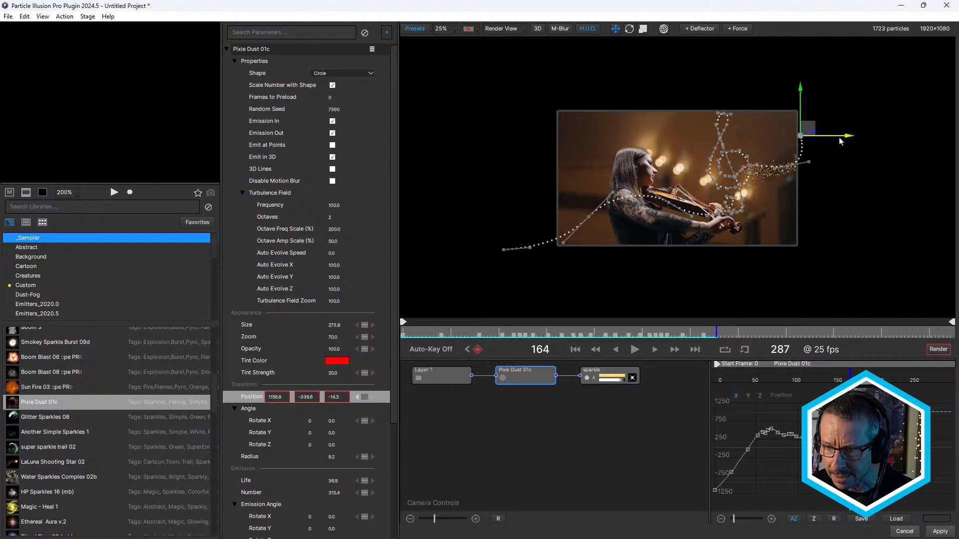
pyautogui.moveTo(727, 330); pyautogui.dragTo(741, 345)
pyautogui.scroll(1, 797, 120)
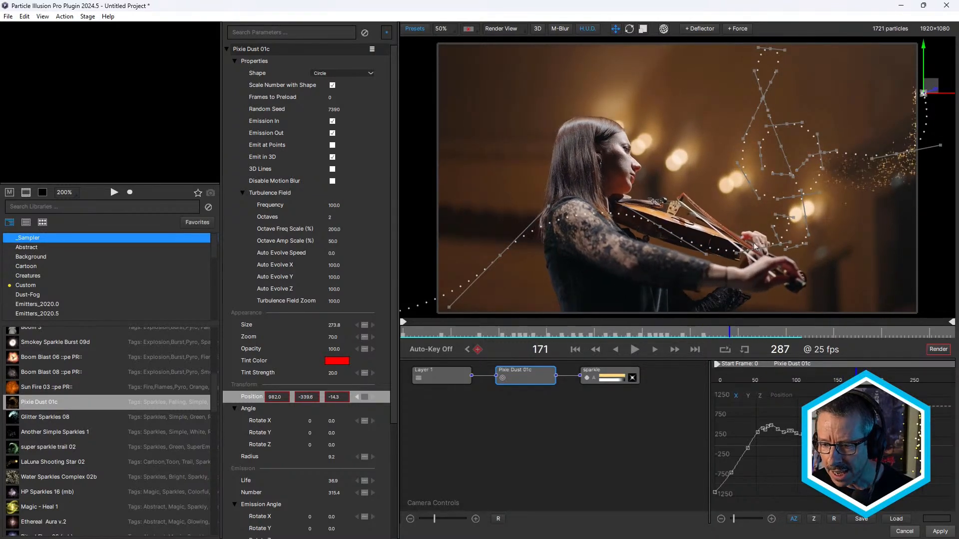
# - Shift the path's end point outward along X to about 1046 and scrub the timeline to check the exit
pyautogui.scroll(-1, 753, 239)
pyautogui.moveTo(826, 135)
pyautogui.mouseDown()
pyautogui.moveTo(853, 138)
pyautogui.moveTo(837, 140)
pyautogui.mouseUp()
pyautogui.moveTo(702, 332)
pyautogui.mouseDown()
pyautogui.moveTo(677, 332)
pyautogui.moveTo(710, 332)
pyautogui.moveTo(696, 332)
pyautogui.mouseUp()
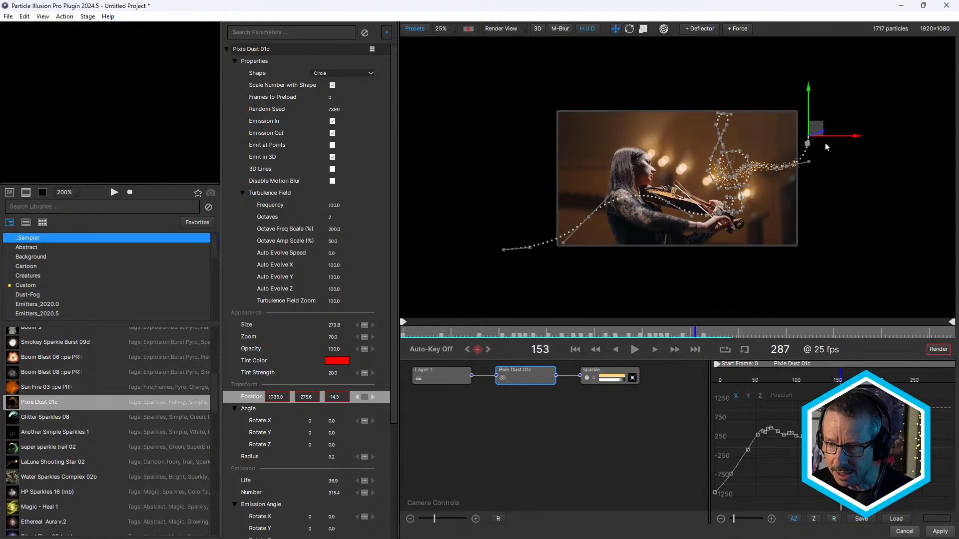
pyautogui.scroll(1, 827, 145)
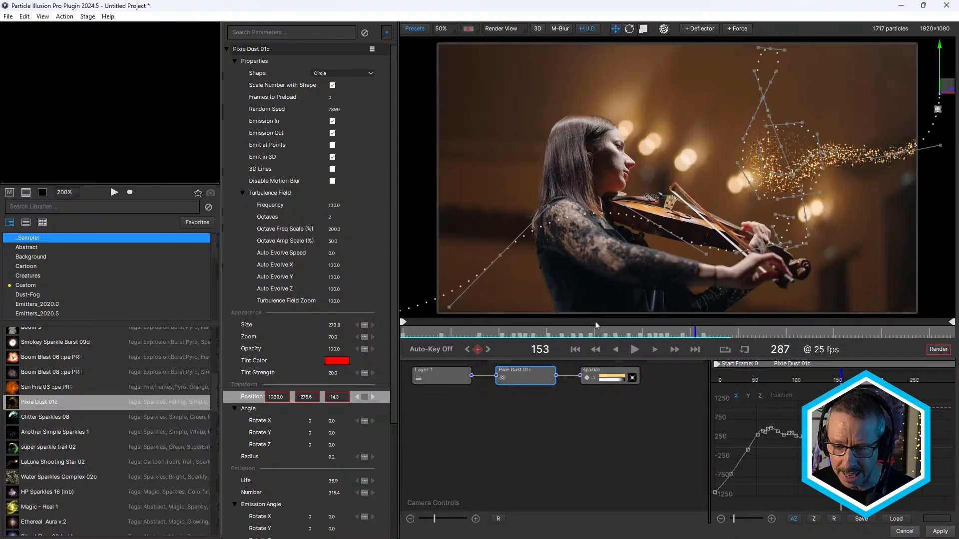
pyautogui.moveTo(513, 331); pyautogui.dragTo(704, 327)
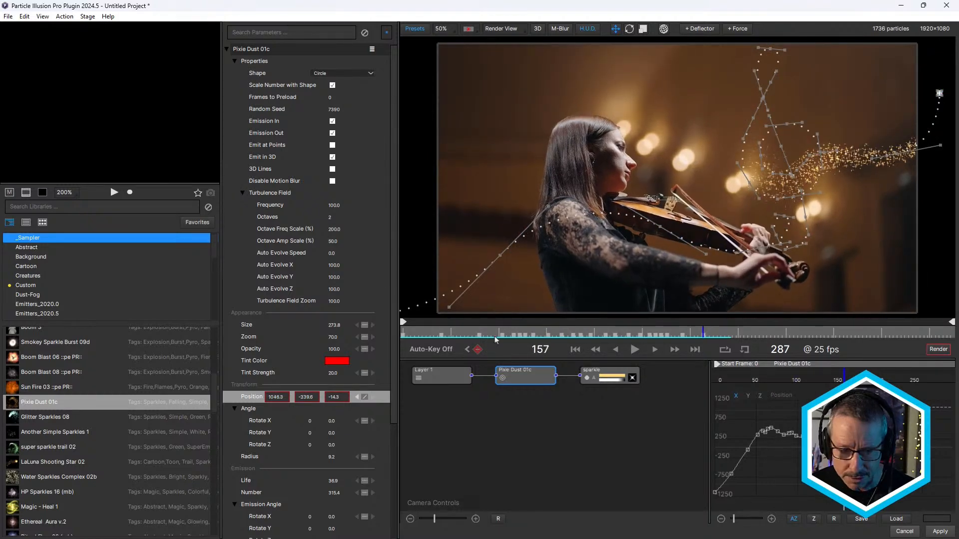
# - Apply Stop Emission when Motion Ends to the Pixie Dust 01c emitter and scrub through the animation
pyautogui.rightClick(253, 400)
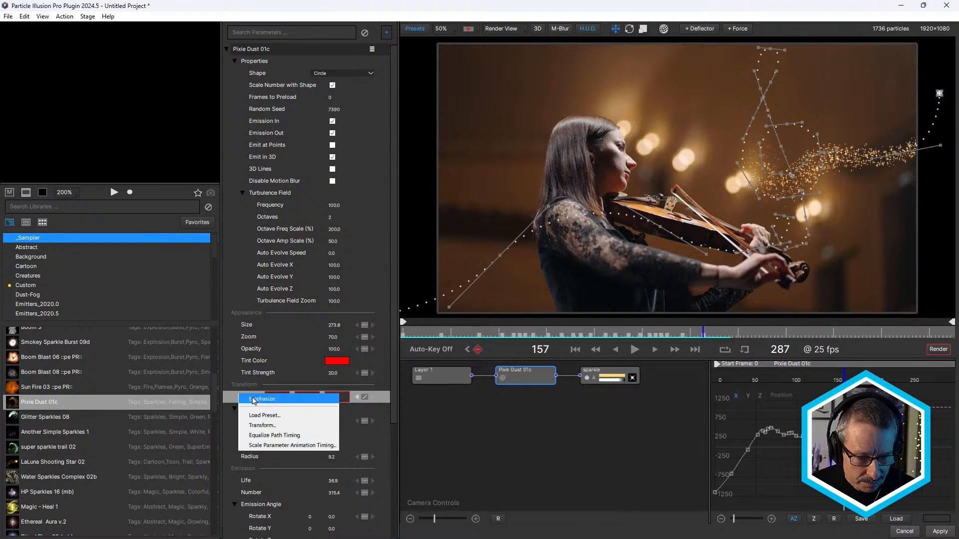
pyautogui.click(507, 374)
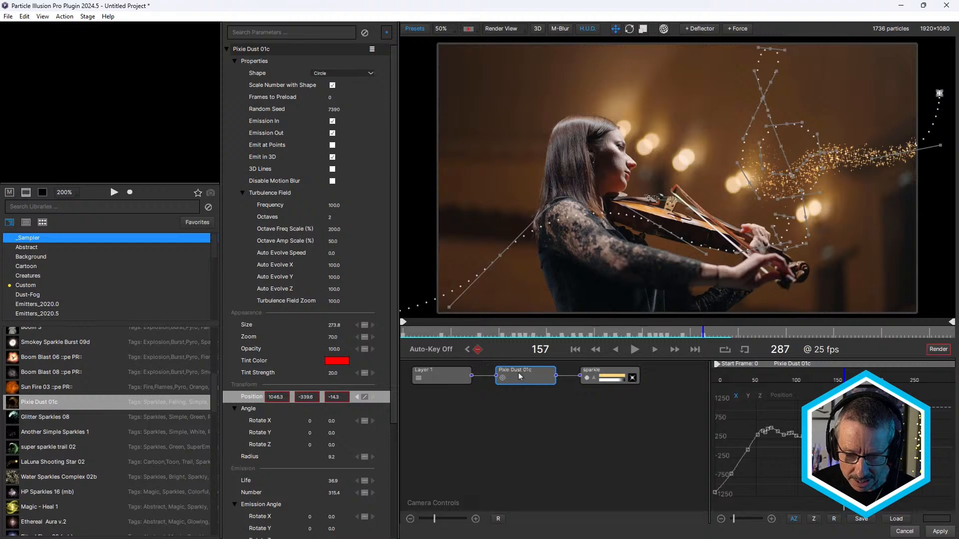
pyautogui.rightClick(520, 377)
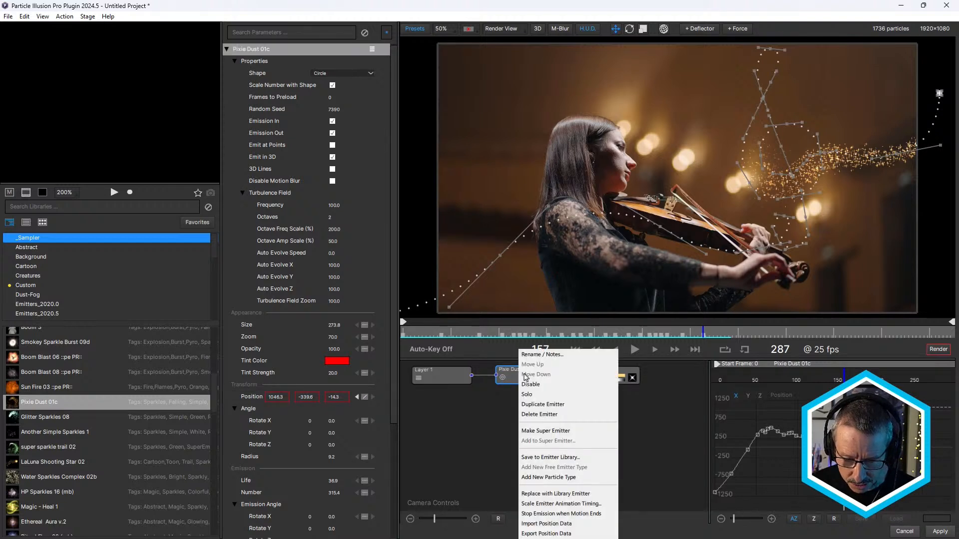
pyautogui.click(588, 516)
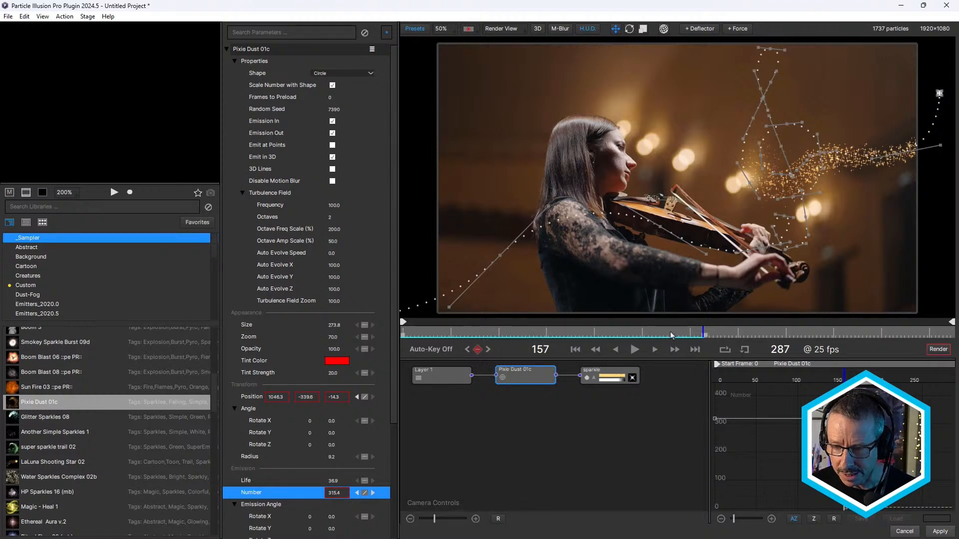
pyautogui.moveTo(682, 334); pyautogui.dragTo(572, 358)
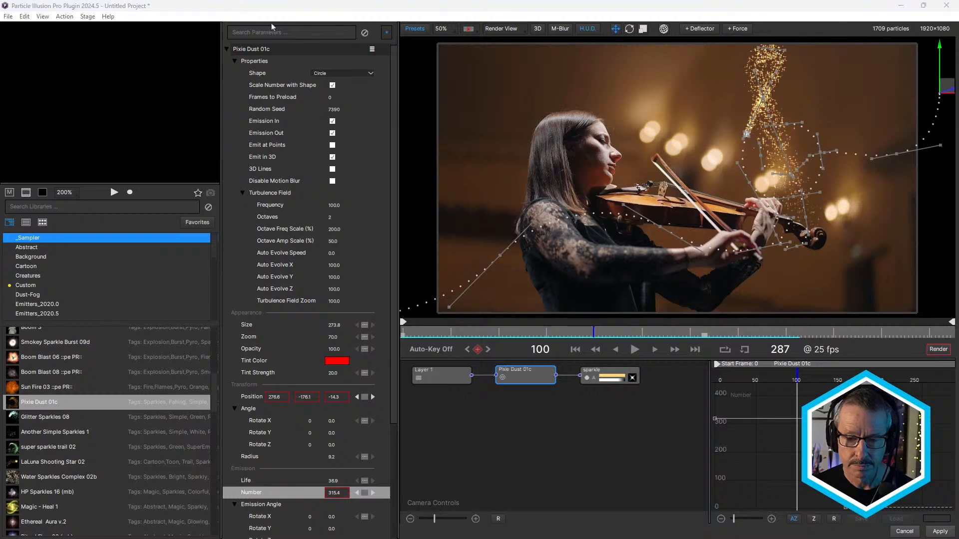
pyautogui.moveTo(579, 337); pyautogui.dragTo(691, 336)
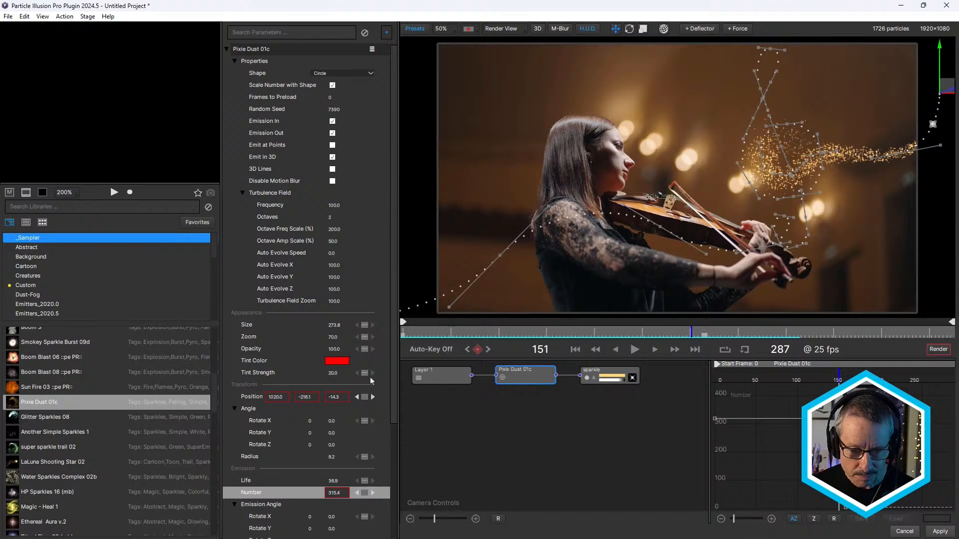
# - Scale the Pixie Dust 01c emitter's animation timing by a factor of 1.44, for a new duration of 227 frames
pyautogui.rightClick(517, 376)
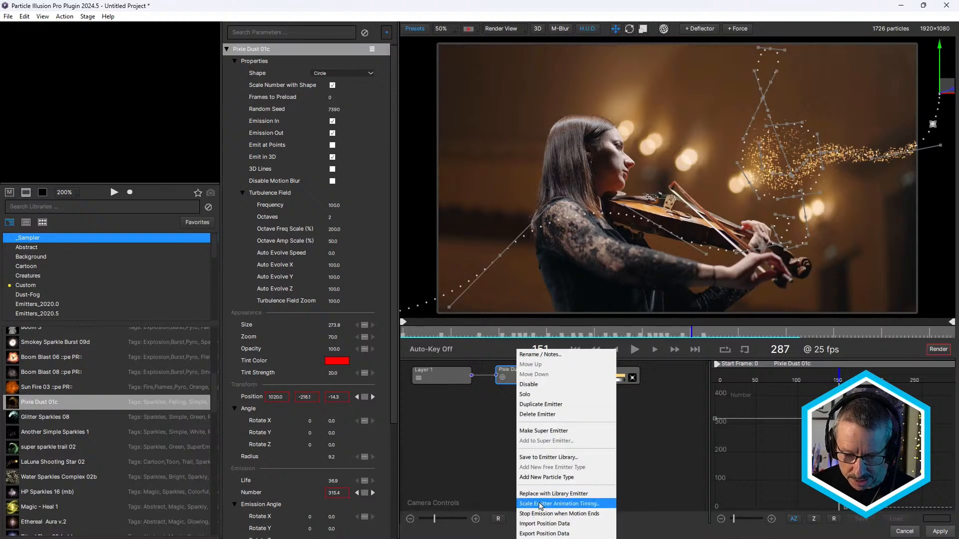
pyautogui.click(565, 505)
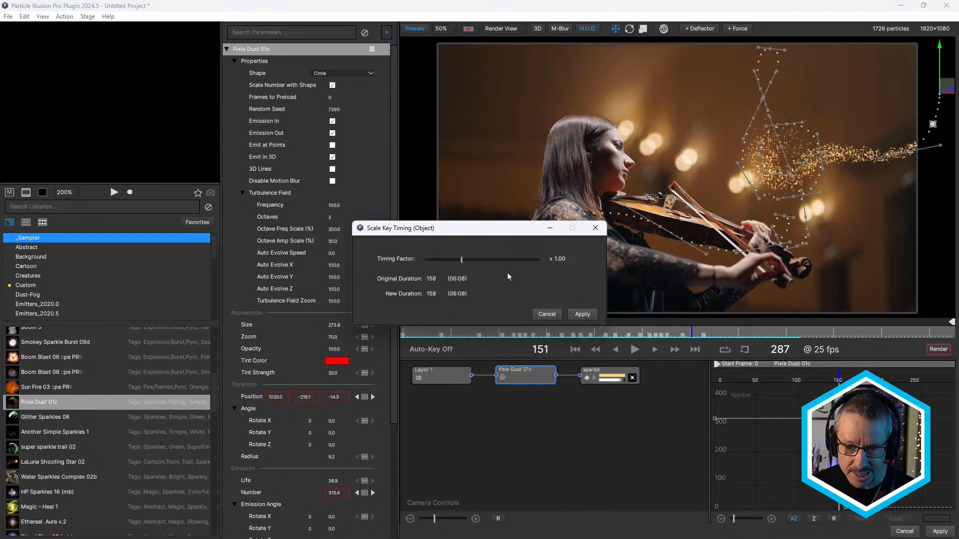
pyautogui.moveTo(498, 233); pyautogui.dragTo(406, 216)
pyautogui.moveTo(374, 246); pyautogui.dragTo(389, 246)
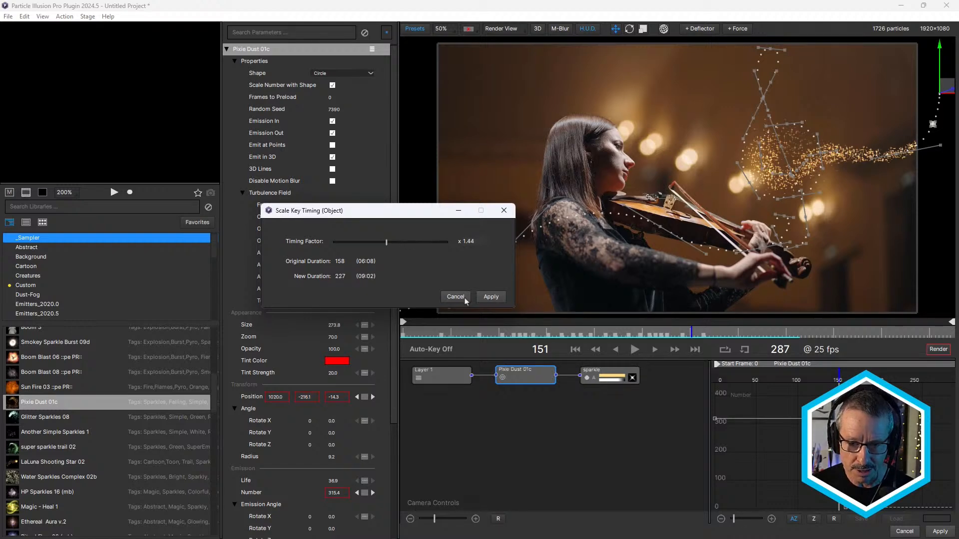
pyautogui.click(491, 298)
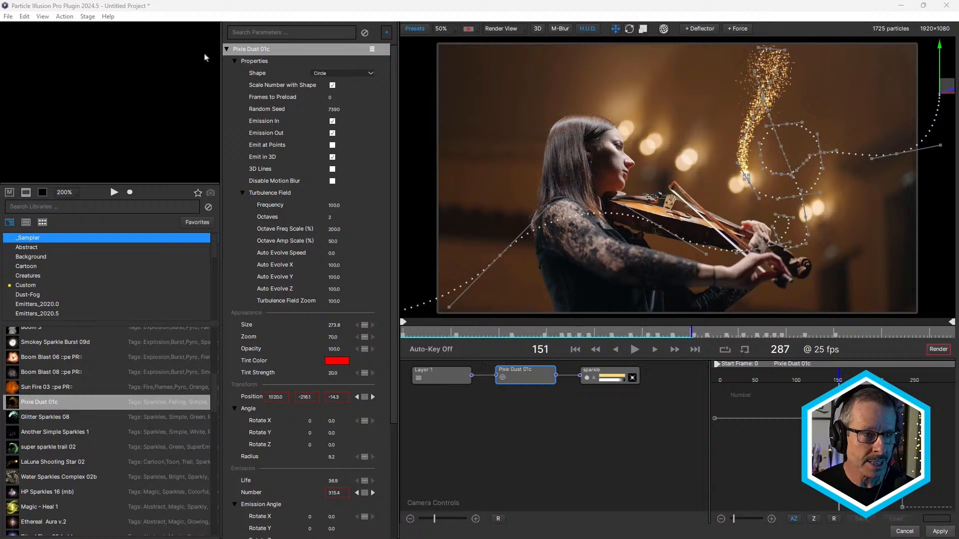
pyautogui.click(65, 16)
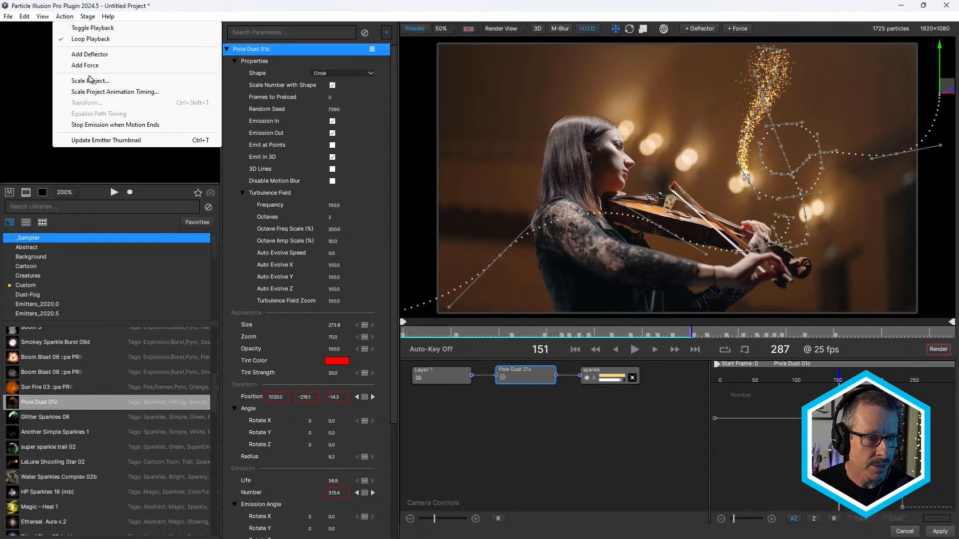
pyautogui.click(124, 92)
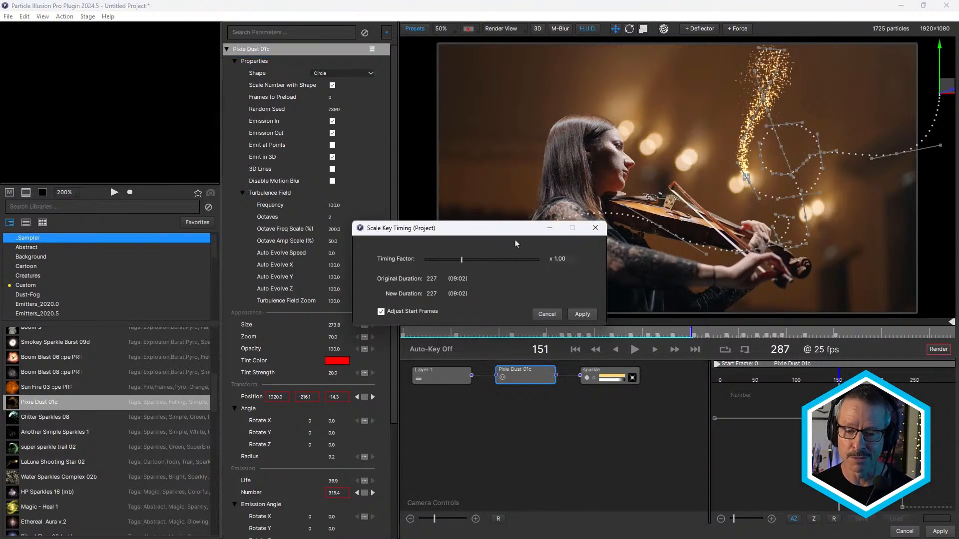
pyautogui.click(552, 316)
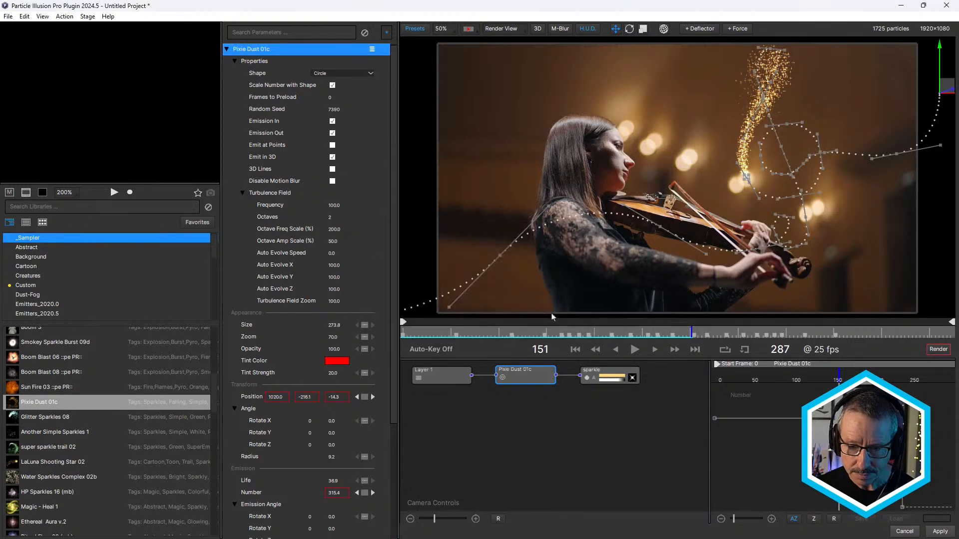
# - Apply the blue-to-cream-to-orange preset gradient to the sparkle particle's Color Over Life
pyautogui.doubleClick(616, 379)
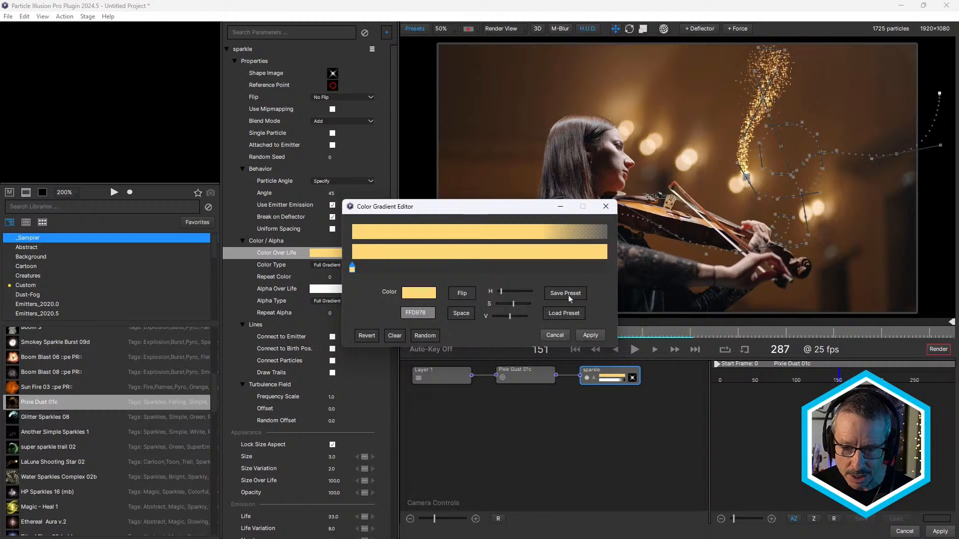
pyautogui.click(571, 313)
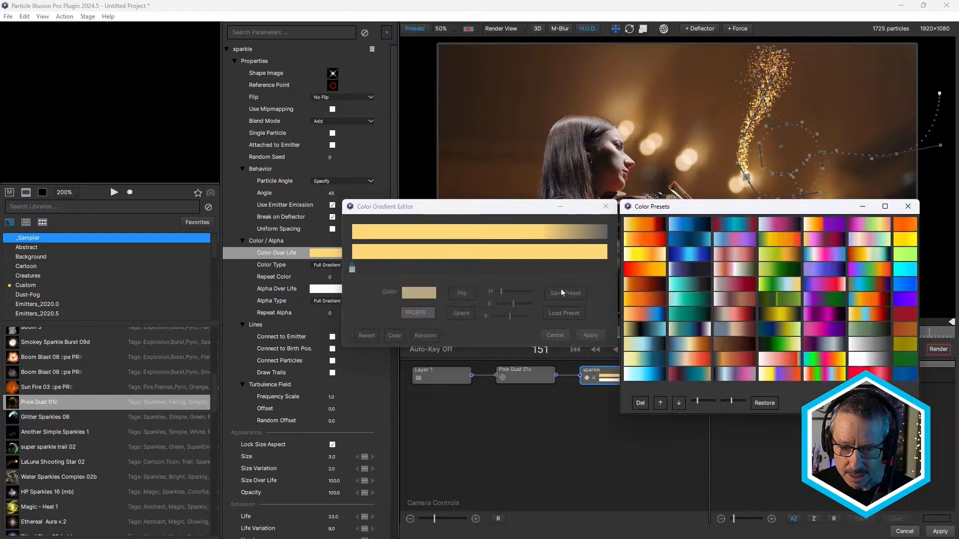
pyautogui.click(645, 330)
pyautogui.click(686, 344)
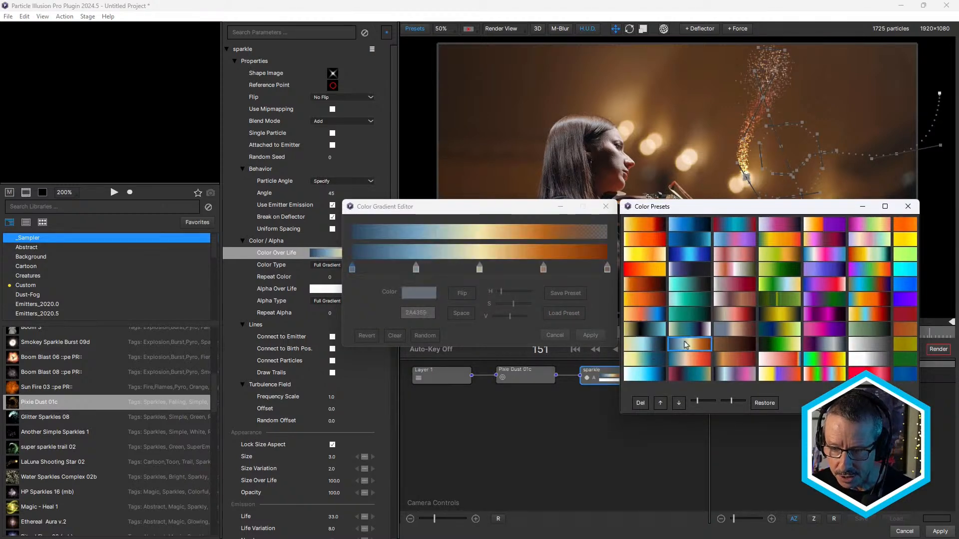
pyautogui.scroll(-5, 833, 332)
pyautogui.click(908, 206)
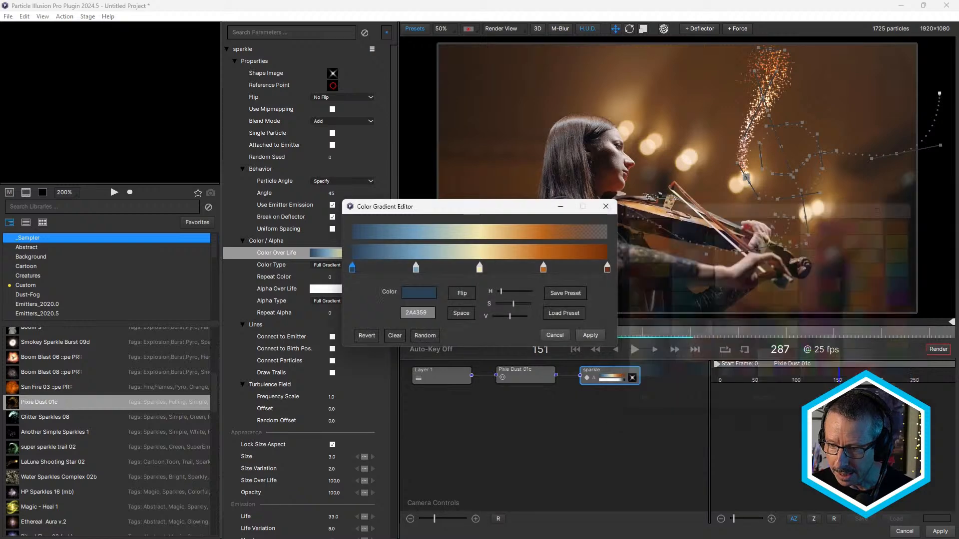
pyautogui.click(590, 336)
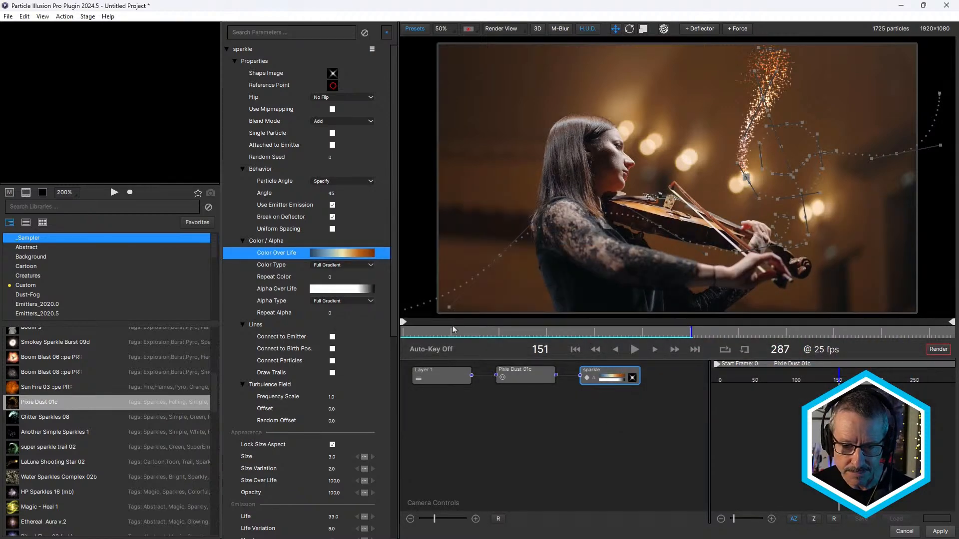
# - Check the sparkles up close at frame 59 and replace the sparkle particle's shape image with blur 2
pyautogui.moveTo(442, 331); pyautogui.dragTo(518, 351)
pyautogui.scroll(1, 556, 263)
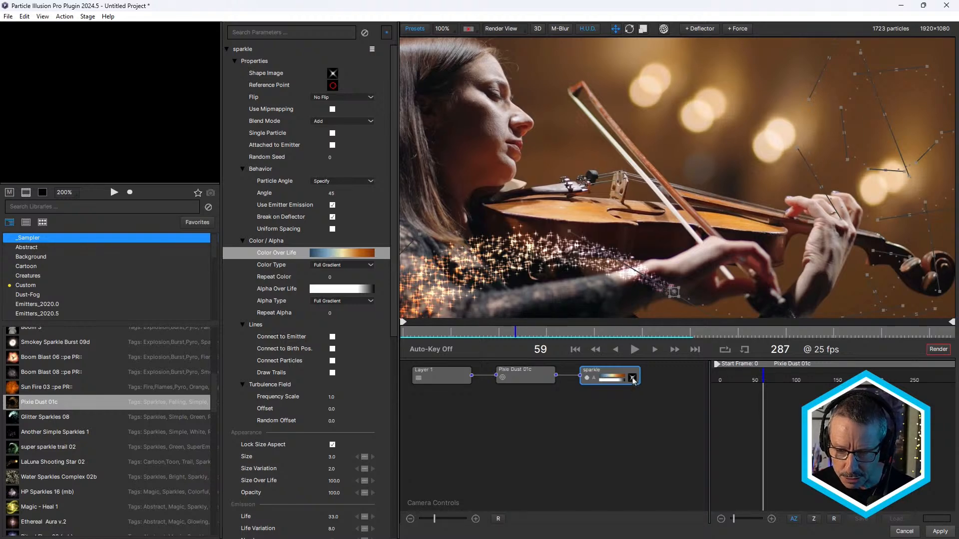
pyautogui.moveTo(633, 381)
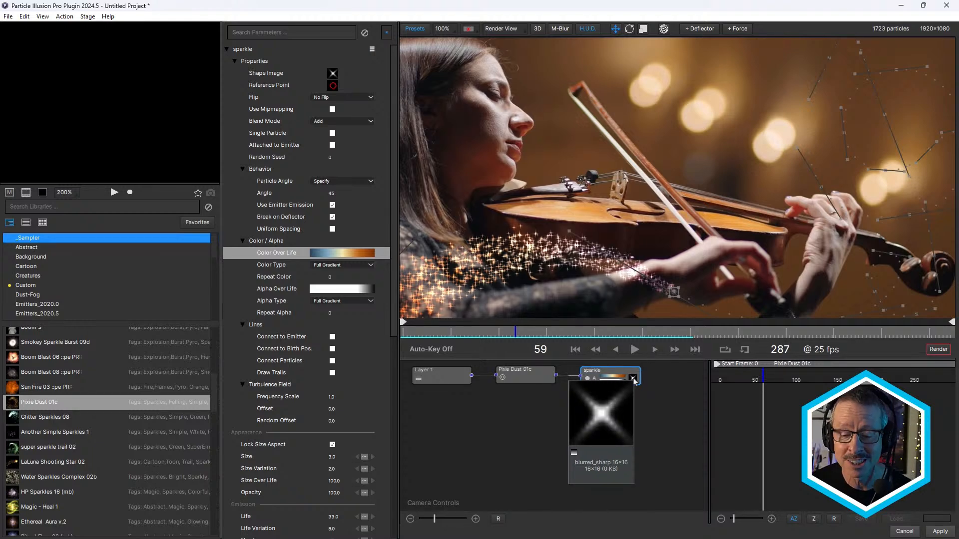
pyautogui.click(633, 379)
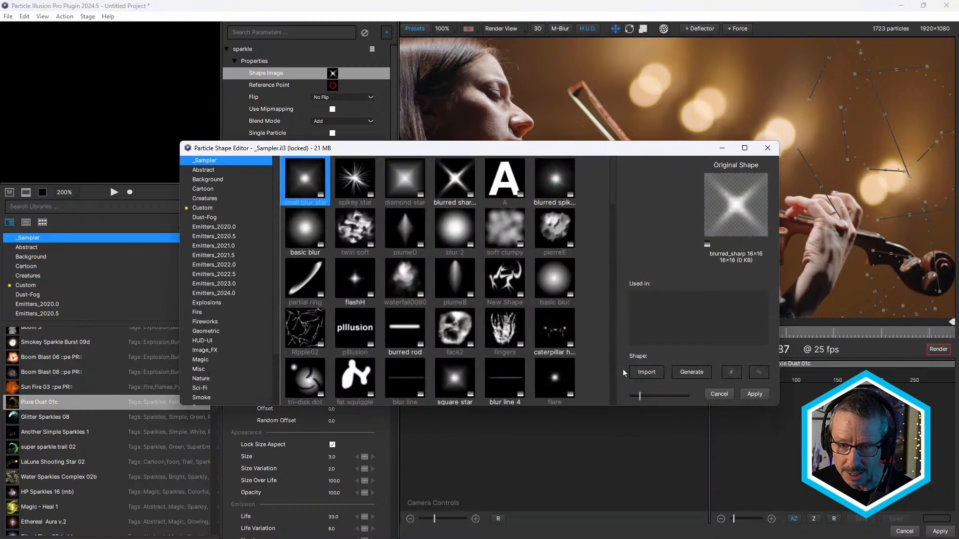
pyautogui.click(463, 220)
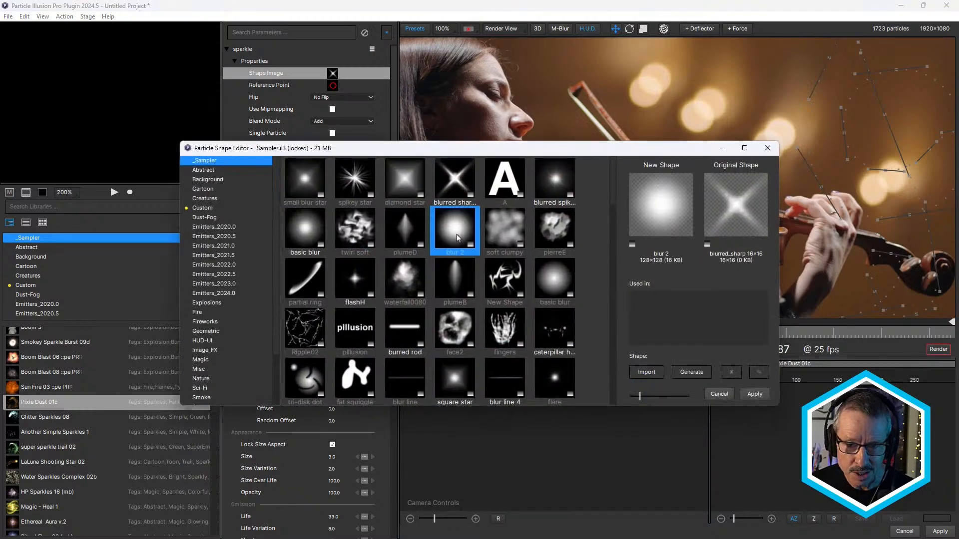
pyautogui.click(755, 394)
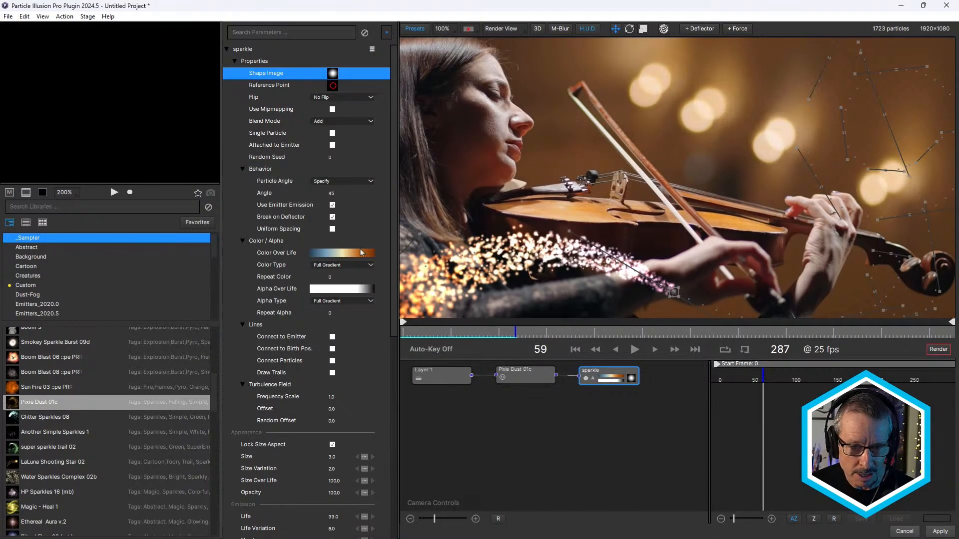
# - Set the sparkle particle's Color Type to Random Gradient and scrub to frame 117 to check the colors
pyautogui.click(345, 266)
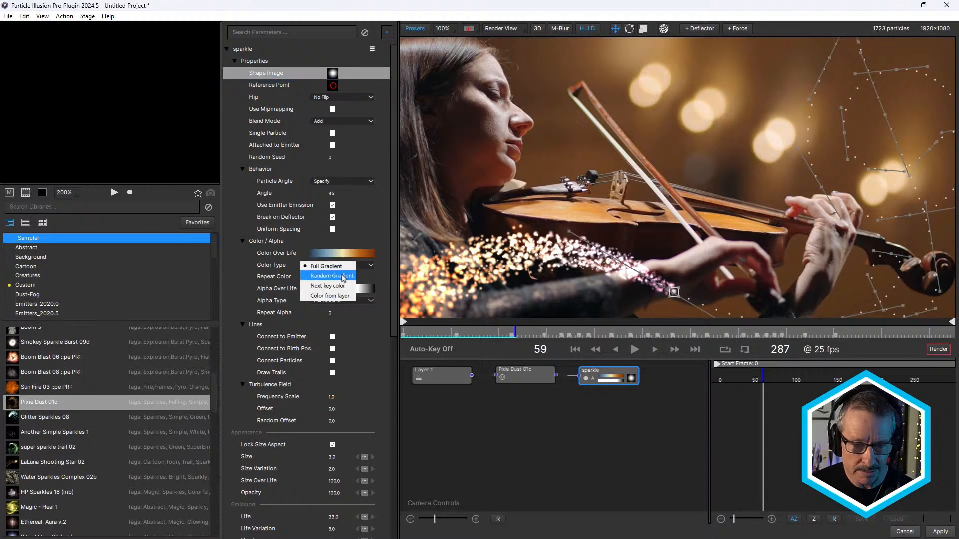
pyautogui.click(343, 277)
pyautogui.moveTo(453, 334); pyautogui.dragTo(629, 335)
pyautogui.scroll(-1, 628, 173)
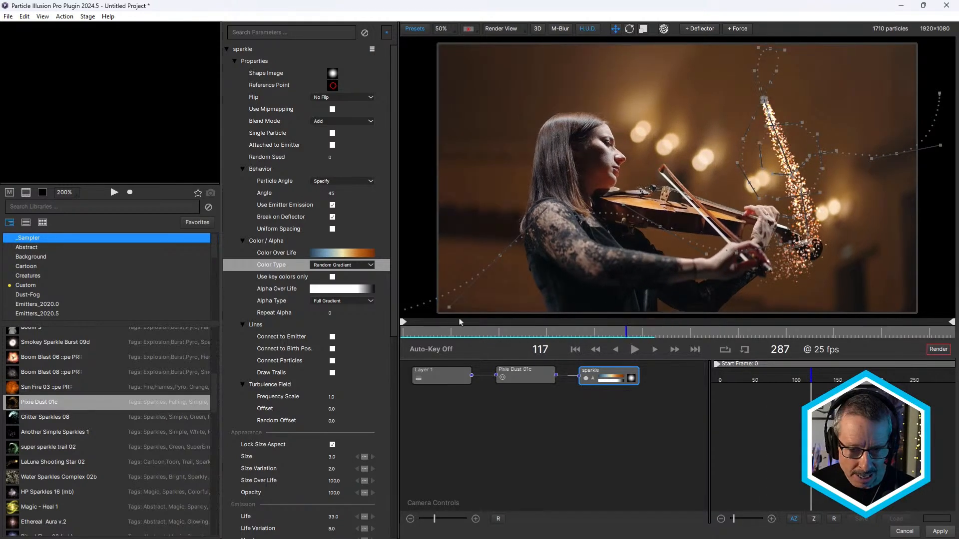
# - Examine the sparkle particle's Weight Over Life curve and its color gradient, leaving both as they are
pyautogui.moveTo(391, 278); pyautogui.dragTo(401, 492)
pyautogui.click(271, 379)
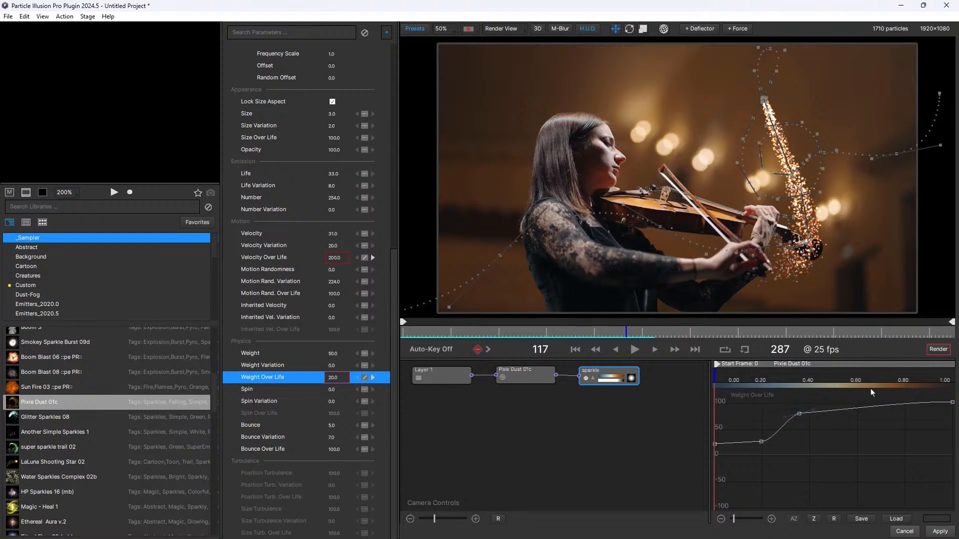
pyautogui.click(613, 376)
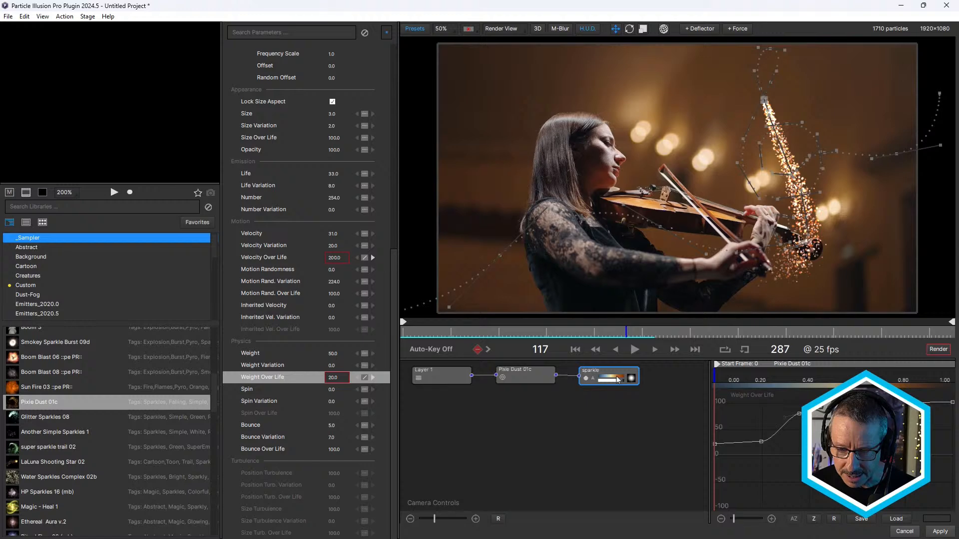
pyautogui.doubleClick(617, 380)
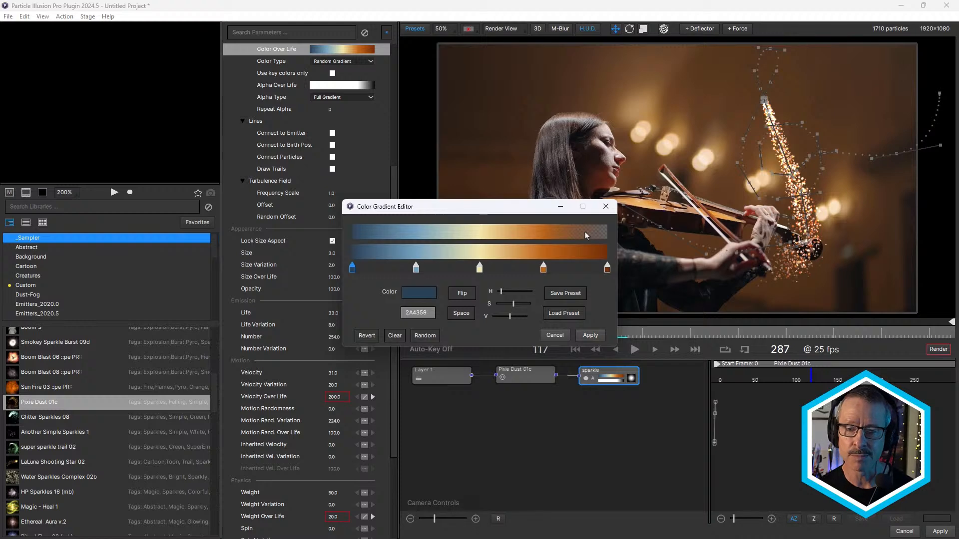
pyautogui.click(555, 334)
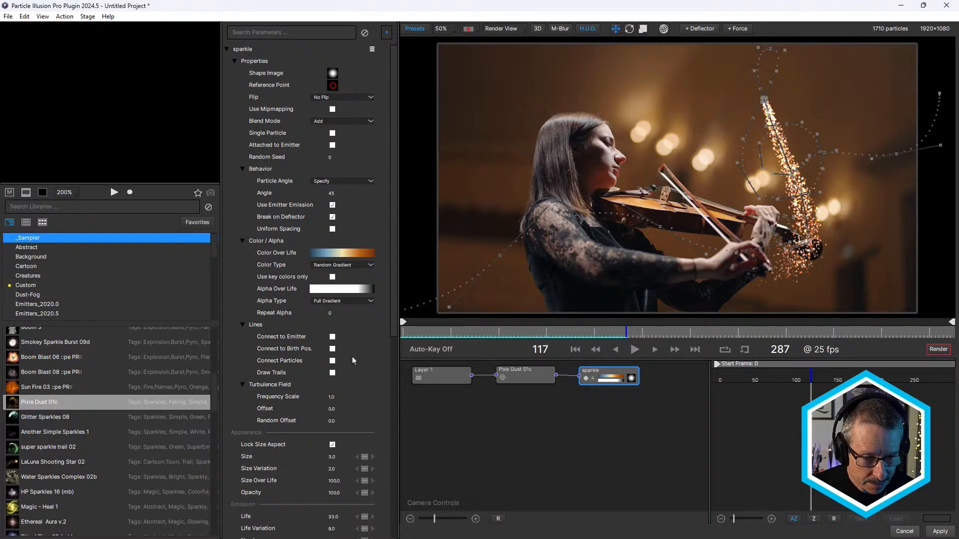
# - Compare the parameters of the Pixie Dust 01c emitter with those of its sparkle particle, including the Physics section
pyautogui.click(525, 374)
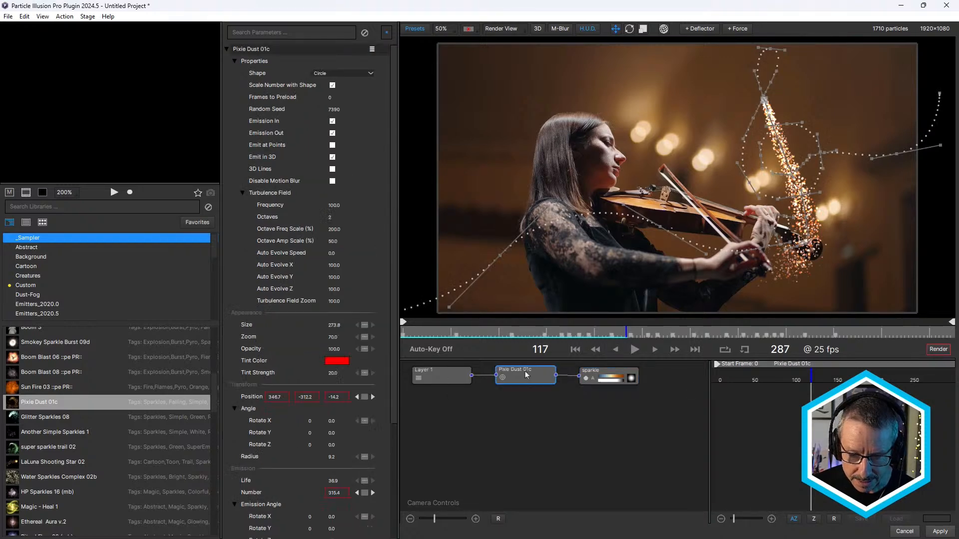
pyautogui.click(611, 377)
pyautogui.moveTo(394, 330); pyautogui.dragTo(395, 332)
pyautogui.scroll(-9, 350, 439)
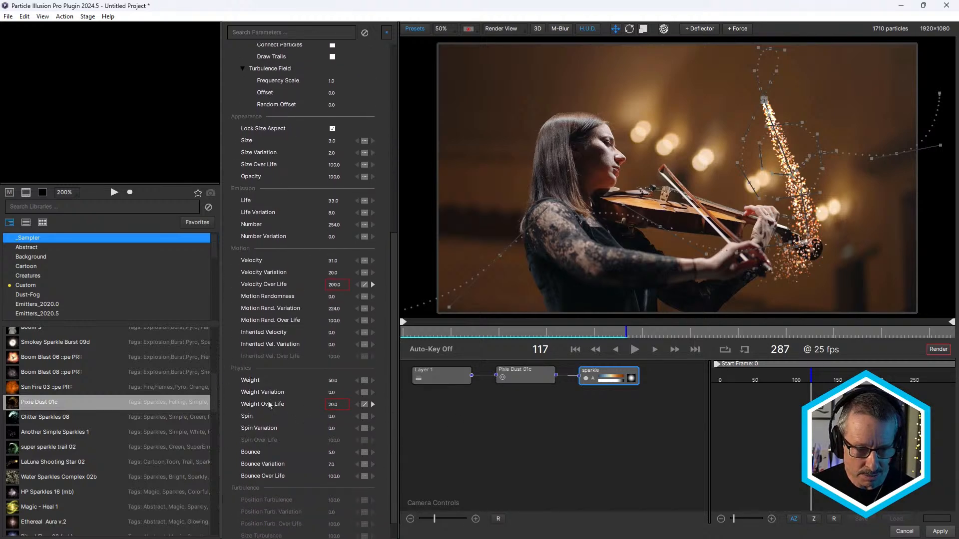
pyautogui.moveTo(392, 311); pyautogui.dragTo(388, 266)
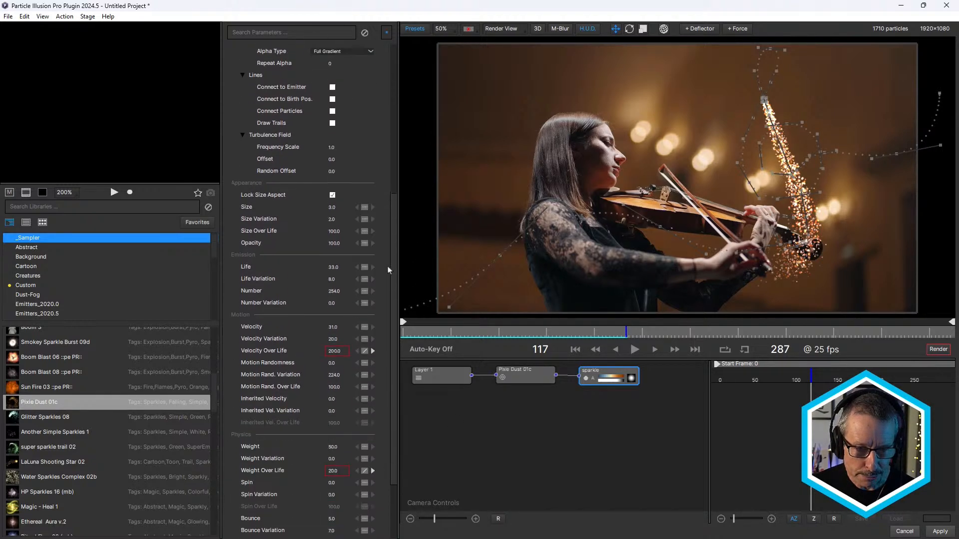
pyautogui.scroll(8, 388, 269)
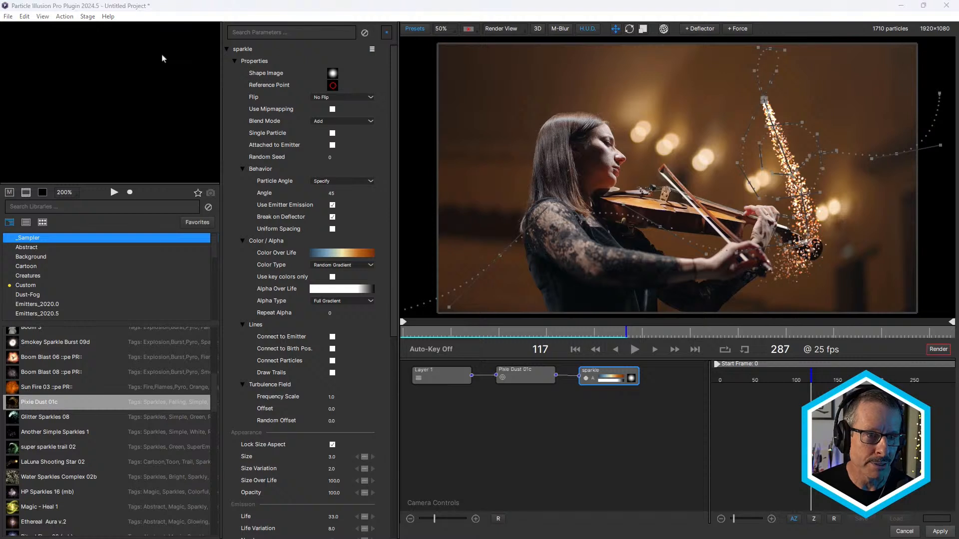
# - Search the sparkle particle's parameters for "weight" and go to the matching Physics entries
pyautogui.click(269, 31)
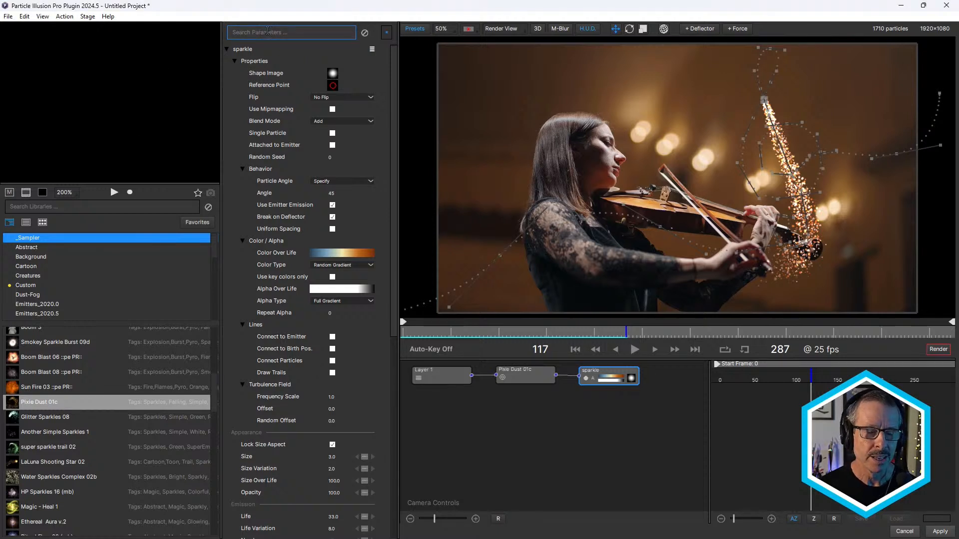
pyautogui.write('wi')
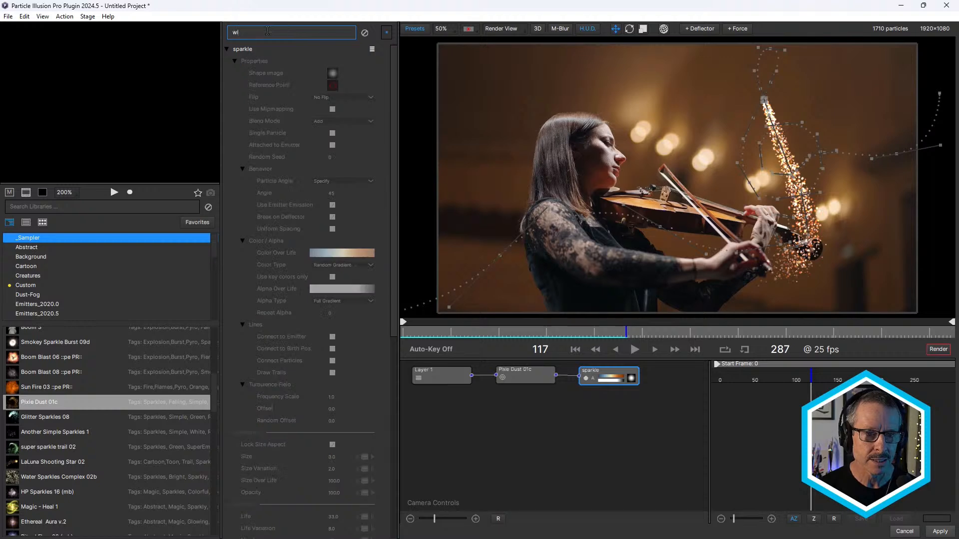
pyautogui.press('BackSpace')
pyautogui.write('el')
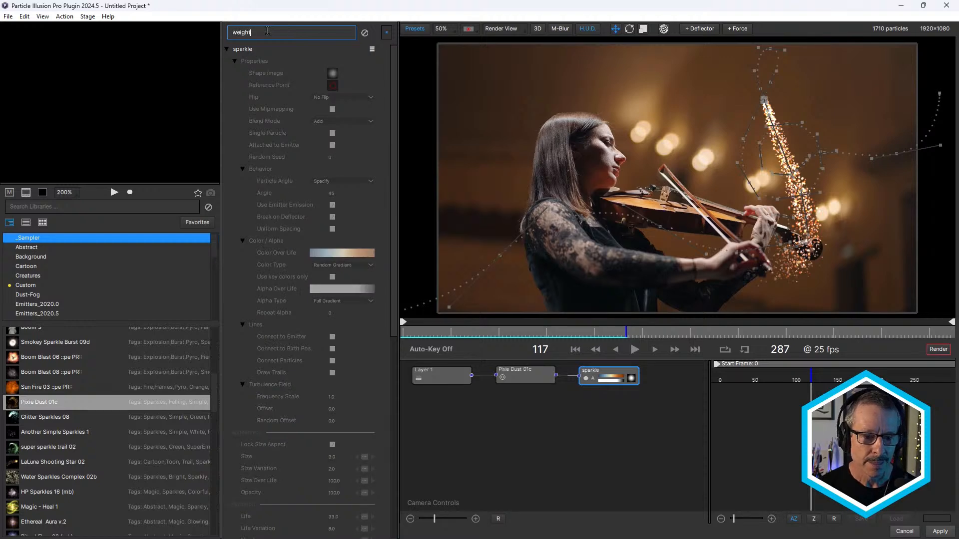
pyautogui.moveTo(394, 113); pyautogui.dragTo(395, 342)
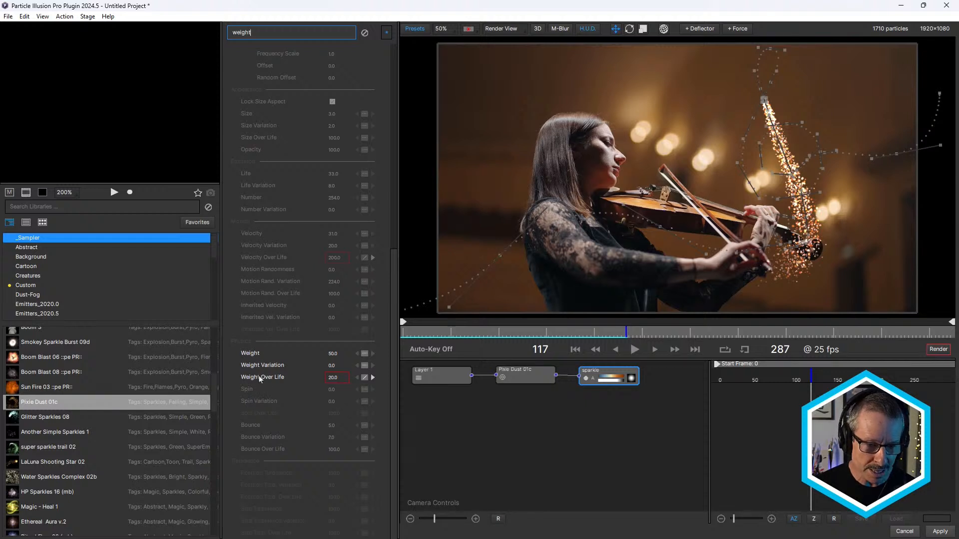
# - Hide the parameters that do not match the search, restore the full list and return to the Weight parameters
pyautogui.click(387, 38)
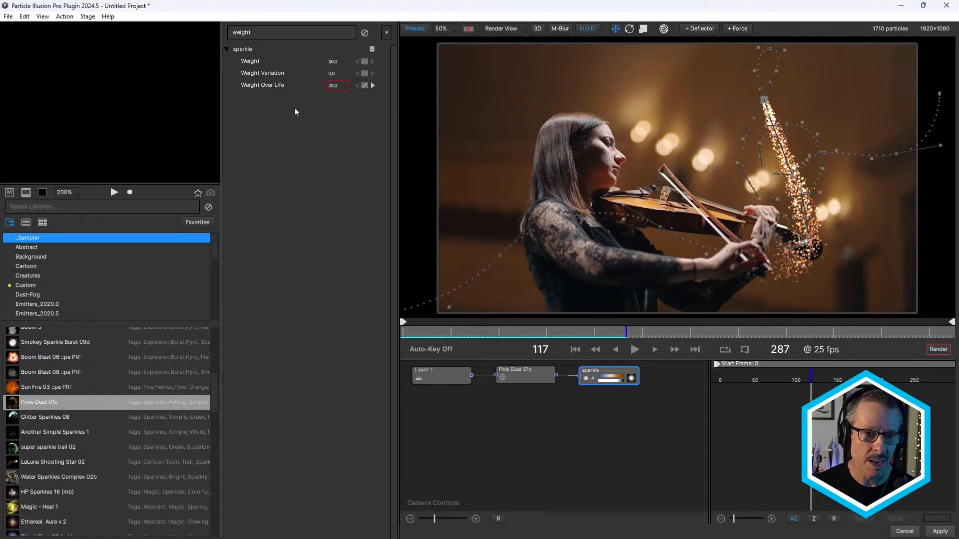
pyautogui.click(387, 33)
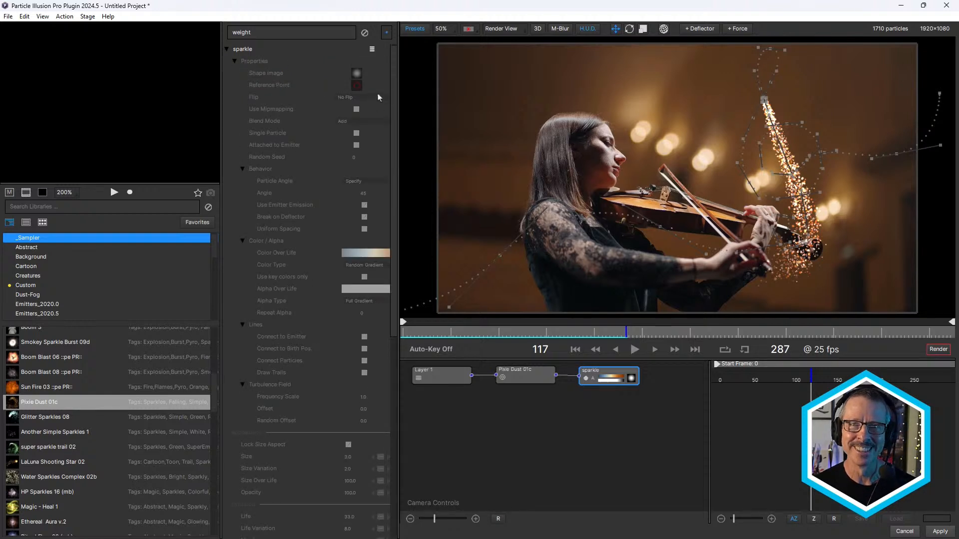
pyautogui.moveTo(389, 107); pyautogui.dragTo(390, 215)
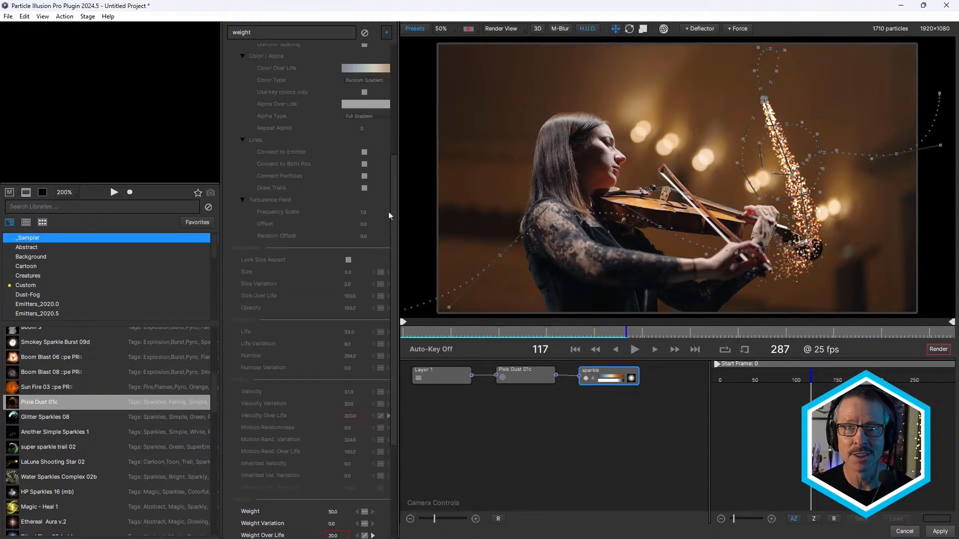
pyautogui.scroll(-5, 300, 368)
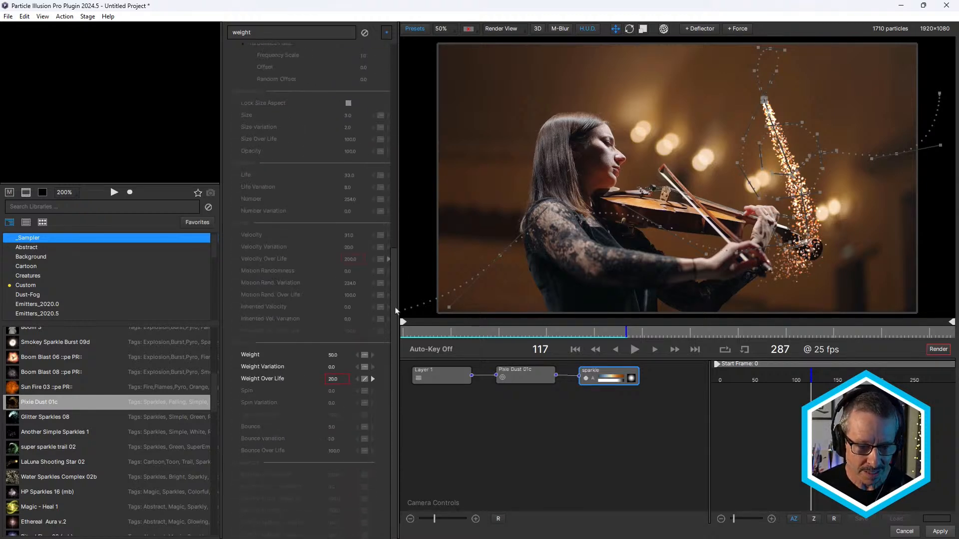
# - Flatten the sparkle particle's Weight Over Life curve by lowering its middle point to about 35 and its end point to about 65
pyautogui.click(269, 380)
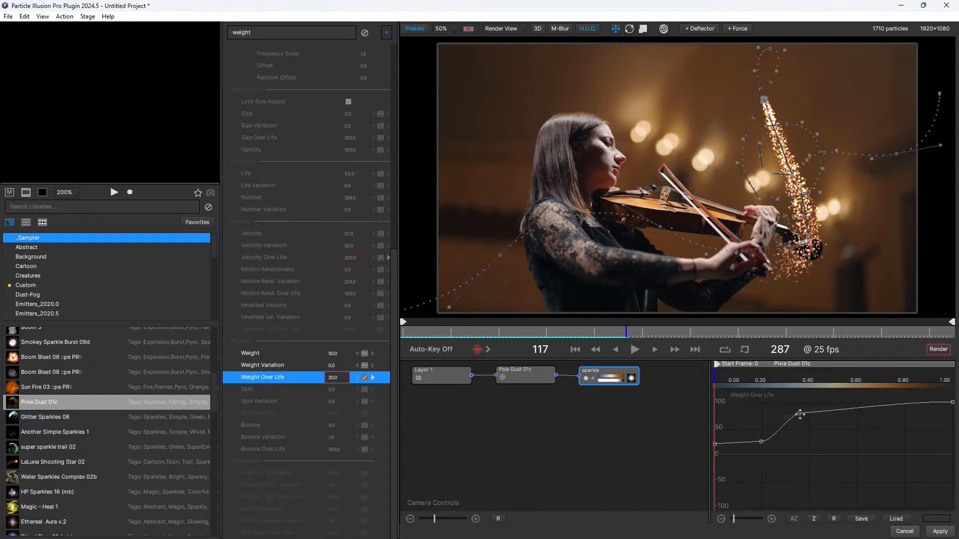
pyautogui.moveTo(800, 414); pyautogui.dragTo(804, 432)
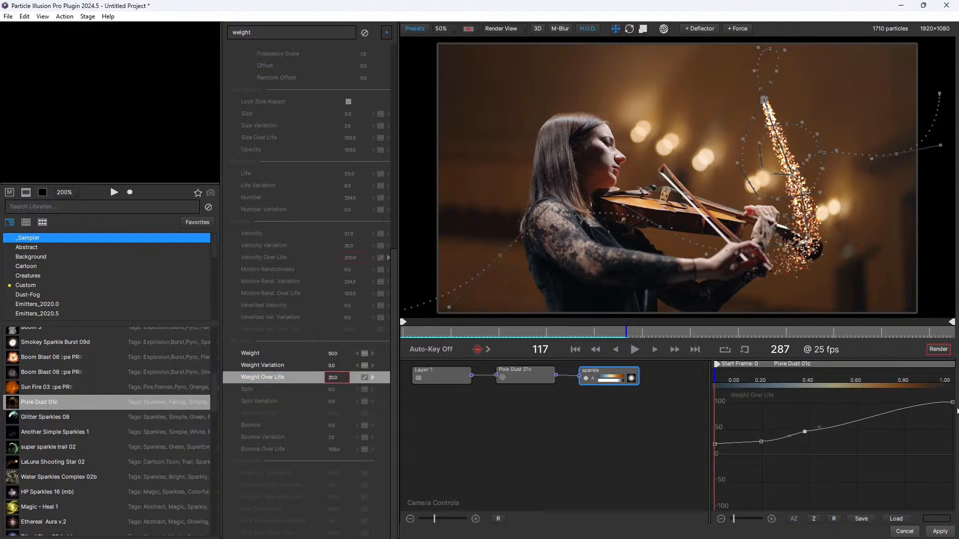
pyautogui.moveTo(953, 402); pyautogui.dragTo(953, 419)
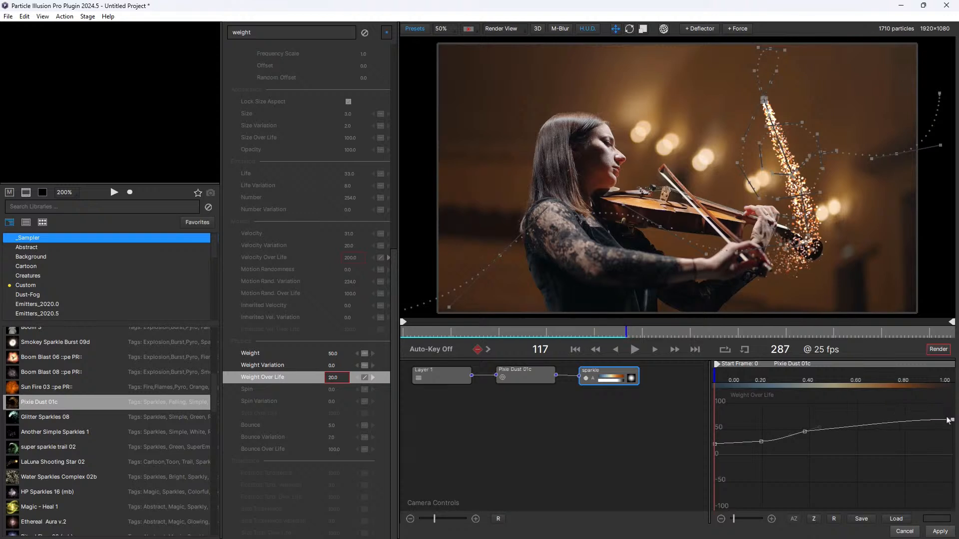
pyautogui.moveTo(806, 433); pyautogui.dragTo(808, 434)
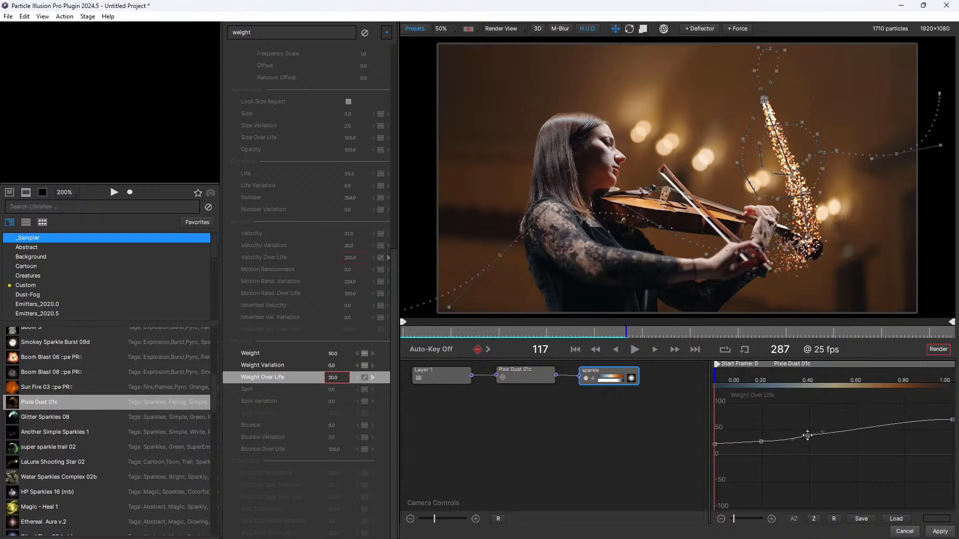
# - Examine the Position curves of the Pixie Dust 01c emitter on the X, Y and Z axes
pyautogui.click(528, 382)
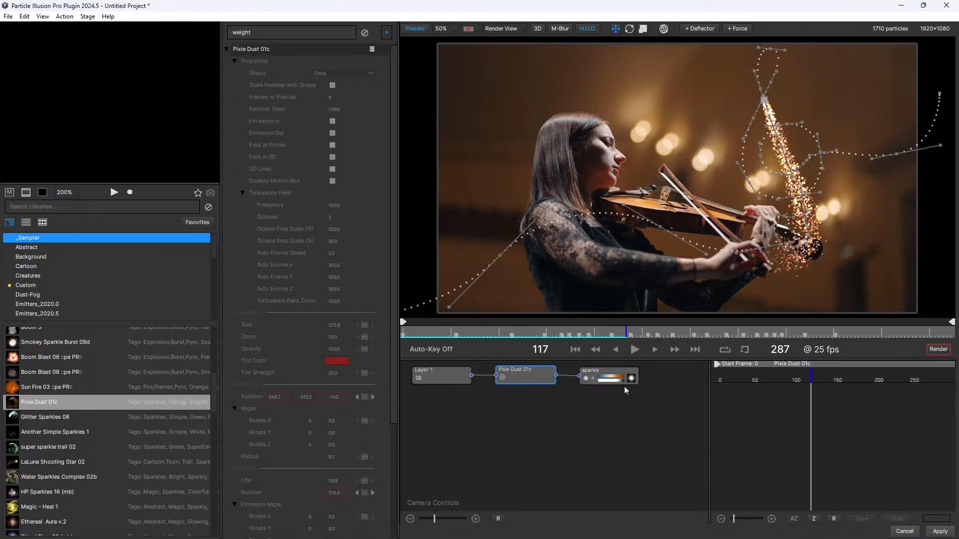
pyautogui.click(253, 398)
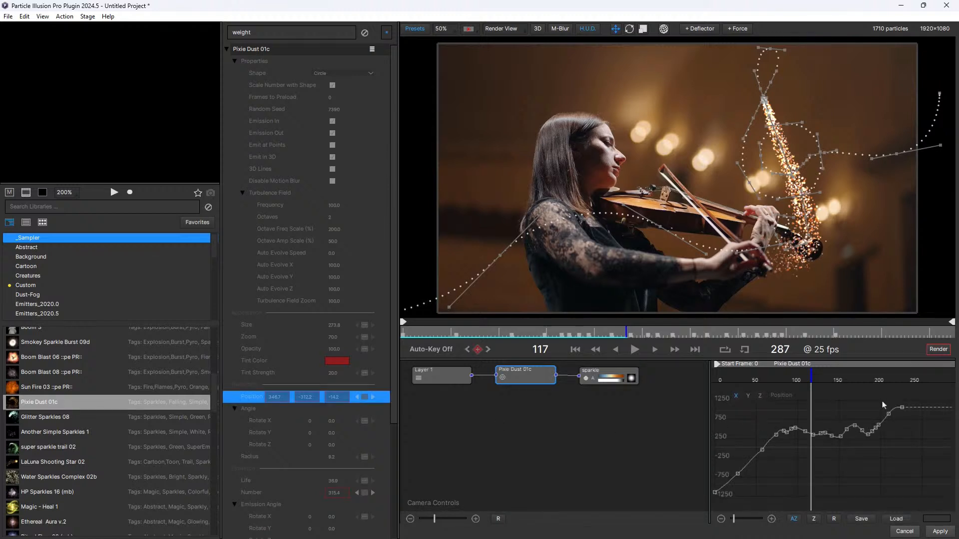
pyautogui.moveTo(882, 399); pyautogui.dragTo(910, 428)
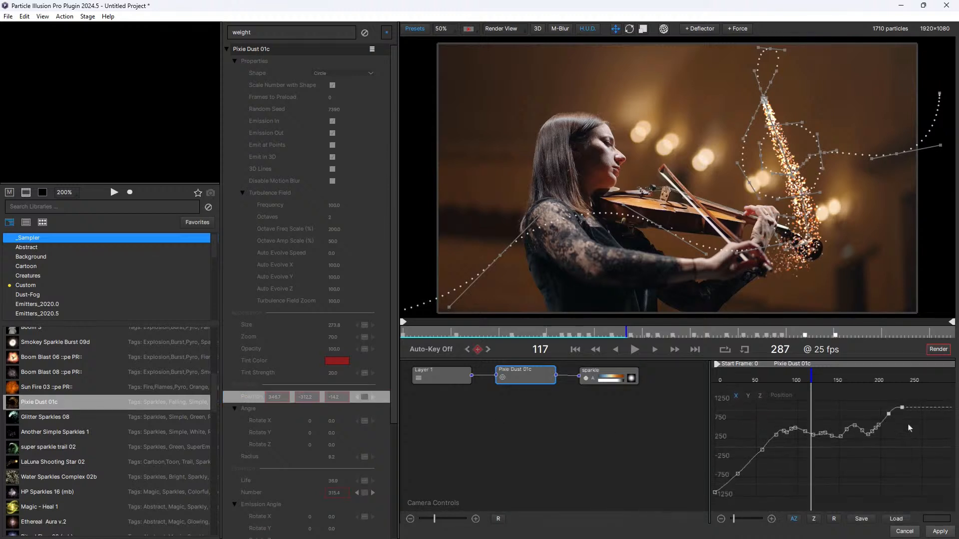
pyautogui.click(746, 398)
pyautogui.click(757, 397)
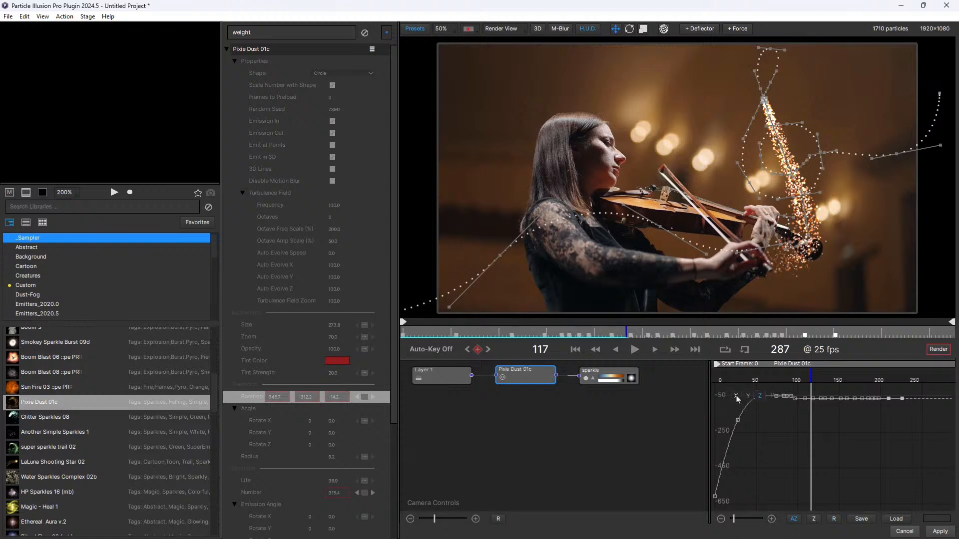
pyautogui.click(736, 397)
pyautogui.click(748, 398)
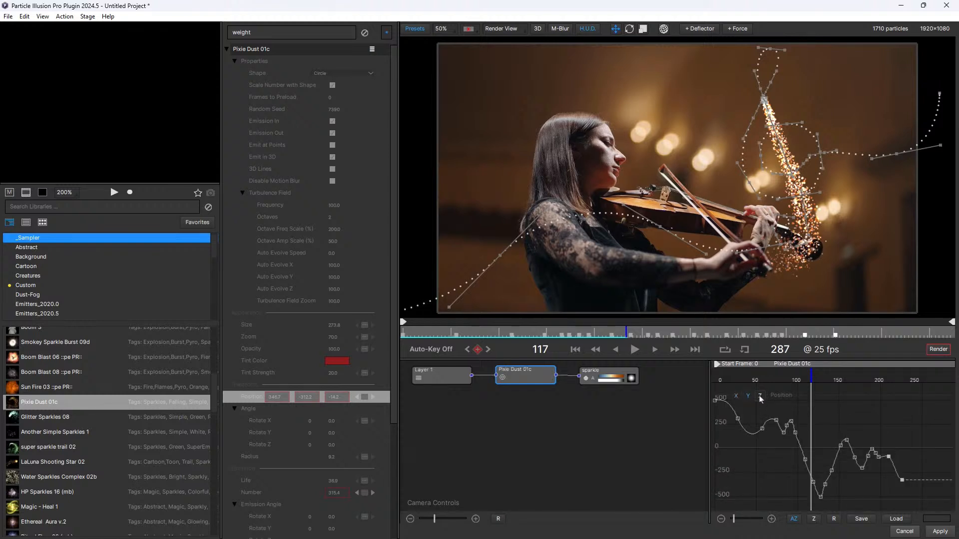
pyautogui.moveTo(763, 430); pyautogui.dragTo(762, 425)
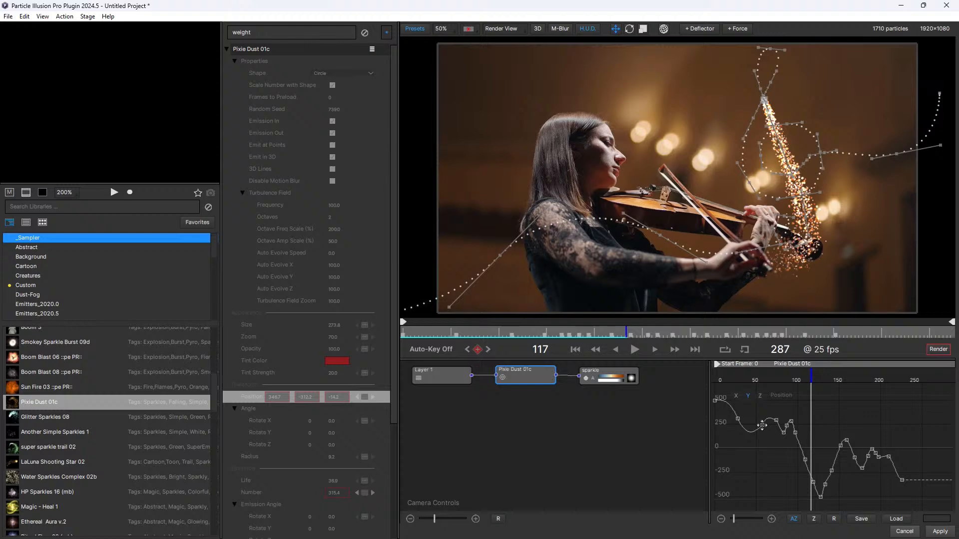
pyautogui.click(737, 397)
pyautogui.click(747, 397)
pyautogui.click(760, 397)
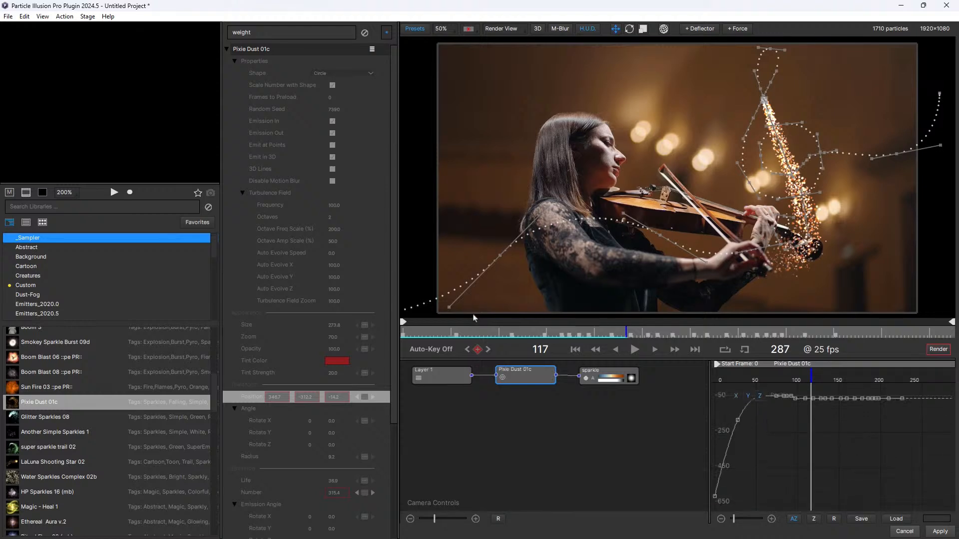
# - Search the sparkle particle's parameters for "life", set Life to 88 and preview the longer trail along the timeline
pyautogui.moveTo(626, 331)
pyautogui.mouseDown()
pyautogui.moveTo(541, 331)
pyautogui.moveTo(643, 329)
pyautogui.mouseUp()
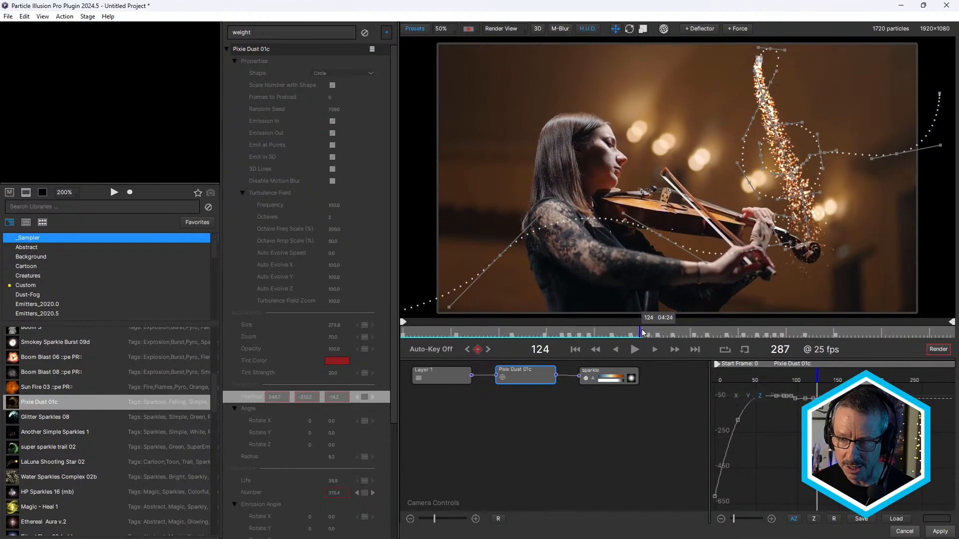
pyautogui.click(606, 379)
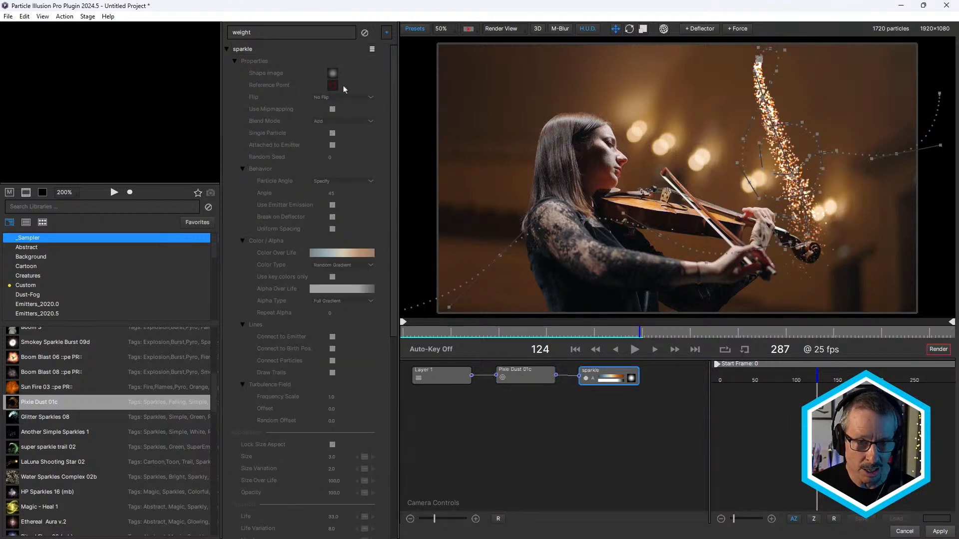
pyautogui.doubleClick(264, 32)
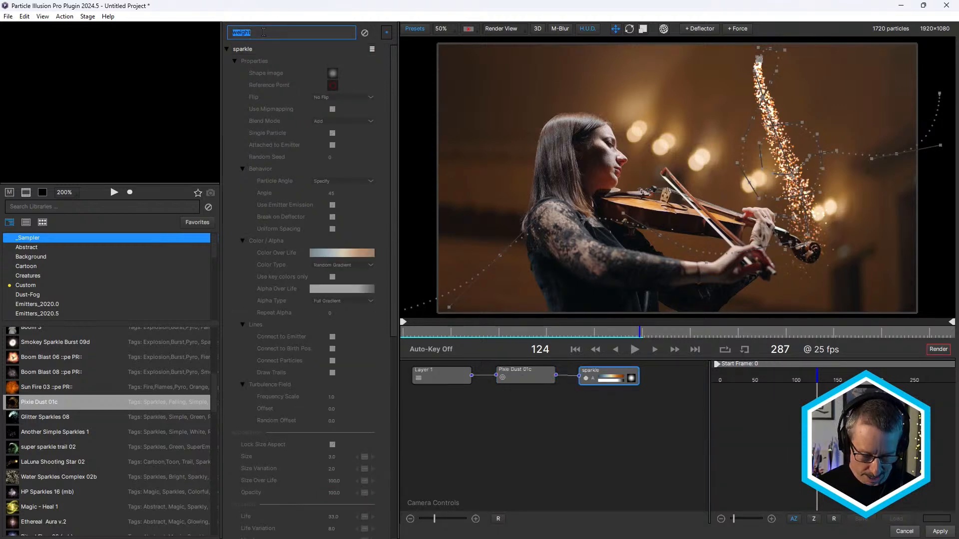
pyautogui.press('BackSpace')
pyautogui.write('life')
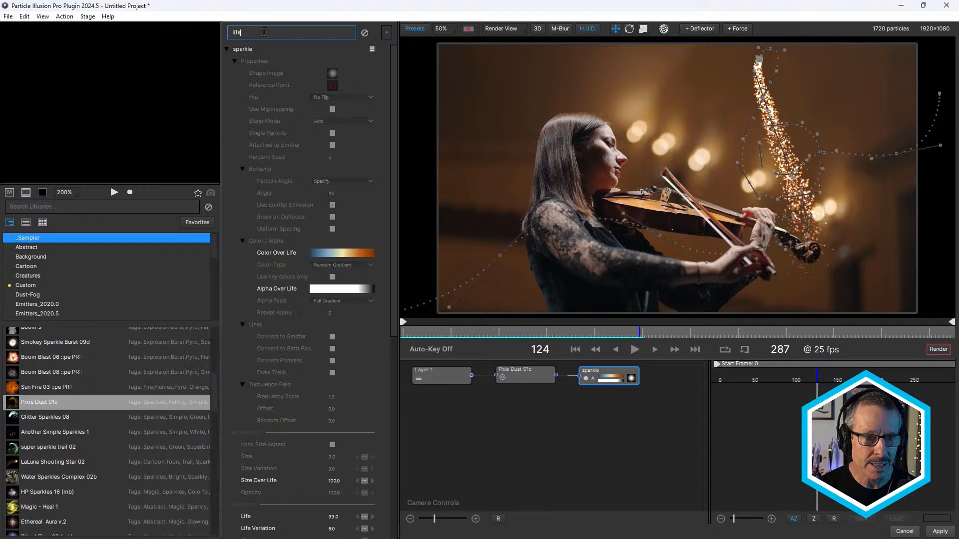
pyautogui.click(256, 517)
pyautogui.moveTo(333, 517); pyautogui.dragTo(361, 517)
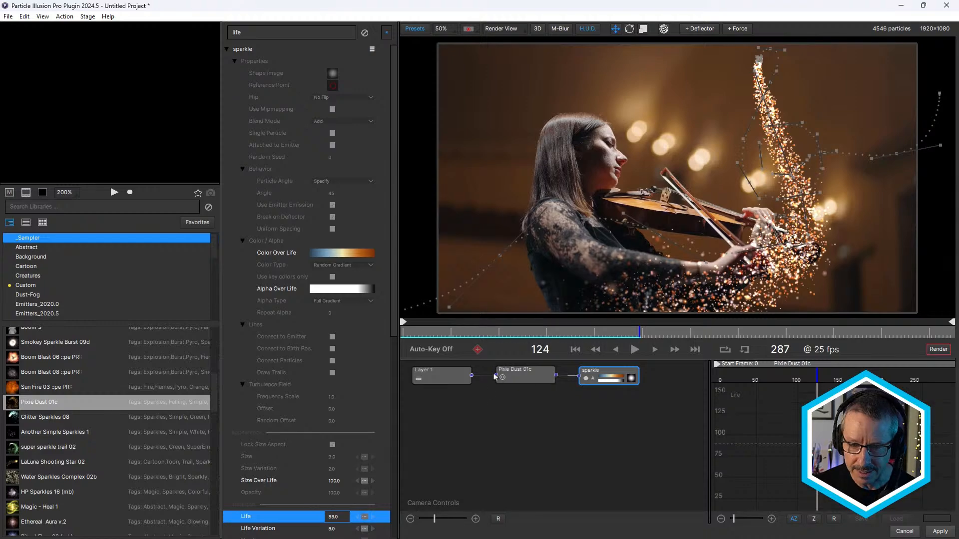
pyautogui.moveTo(488, 333); pyautogui.dragTo(626, 330)
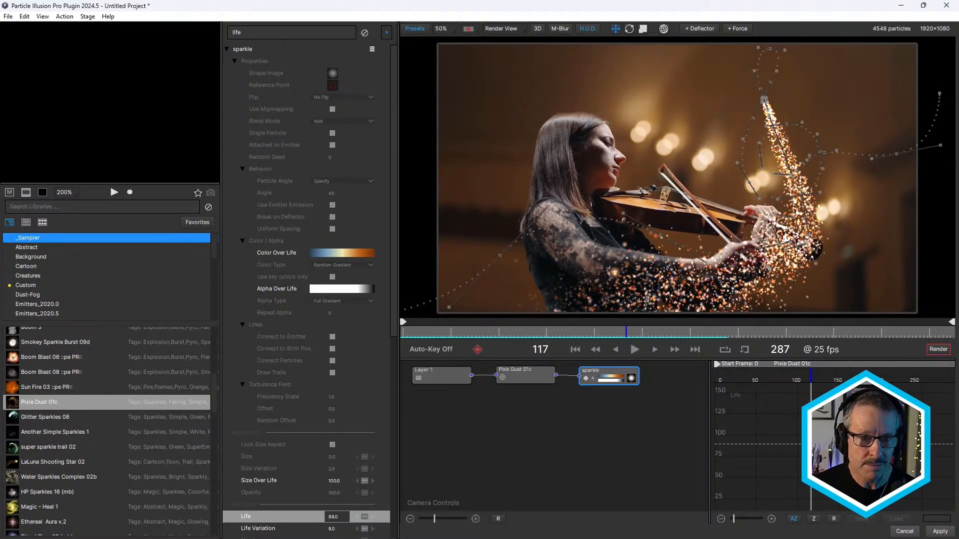
# - Search the sparkle particle's parameters for "number", set Number to 100 and scrub through the animation to preview it
pyautogui.doubleClick(278, 33)
pyautogui.write('number')
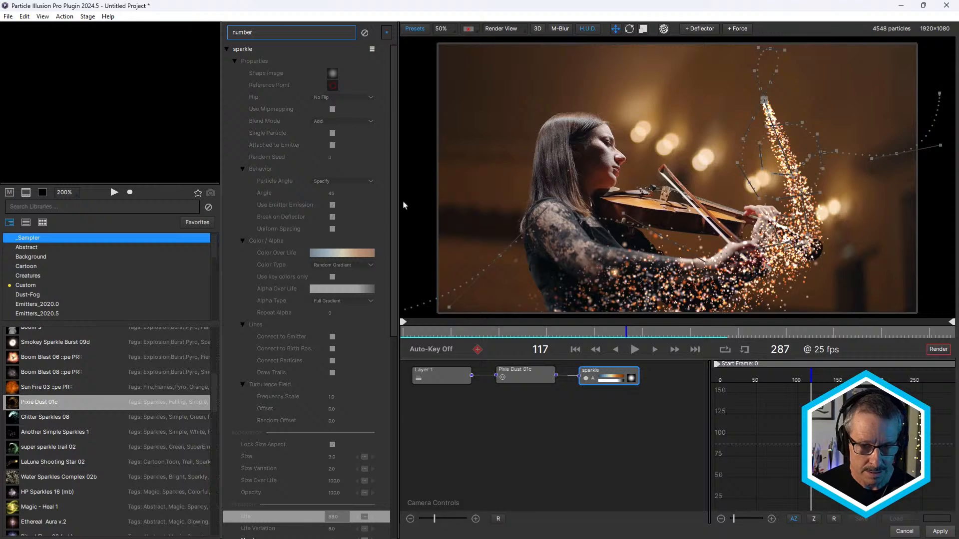
pyautogui.moveTo(395, 209); pyautogui.dragTo(395, 361)
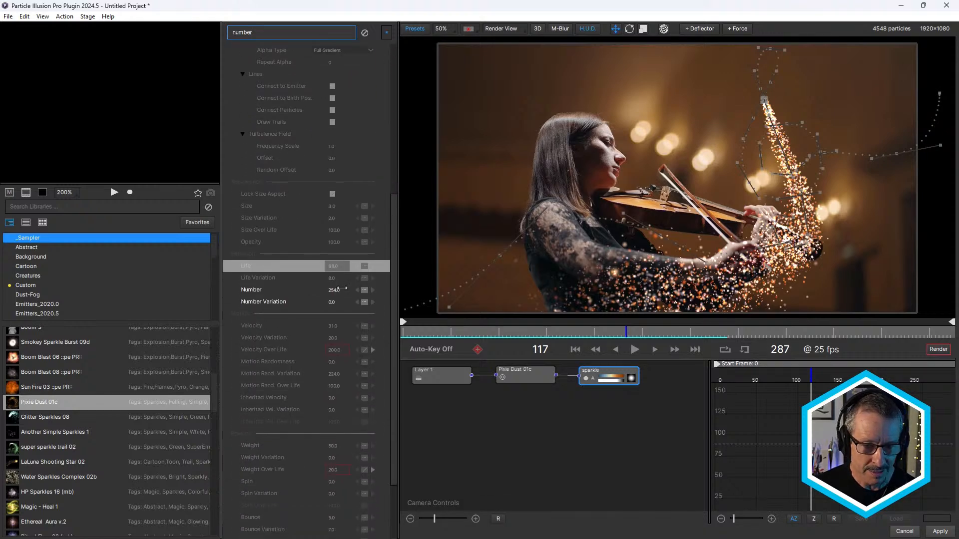
pyautogui.doubleClick(335, 290)
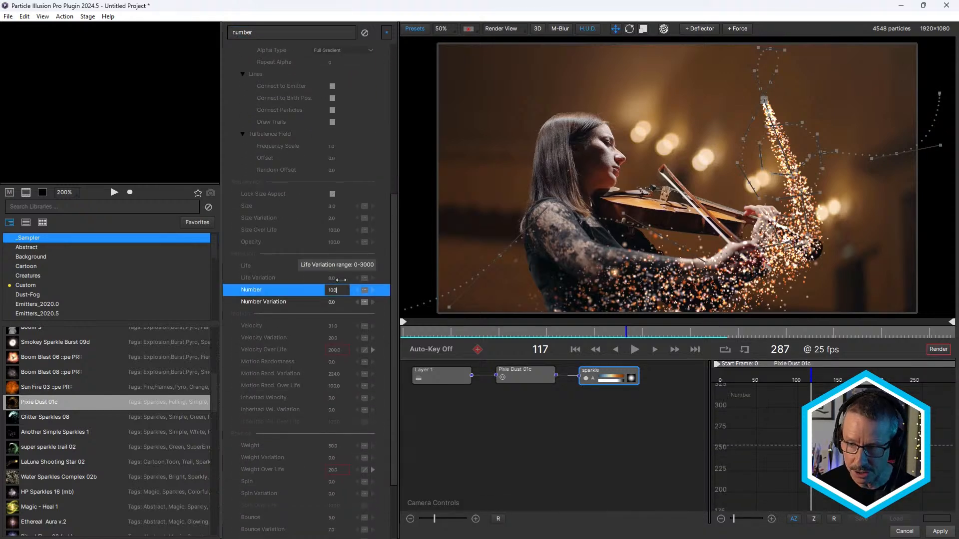
pyautogui.write('100')
pyautogui.press('Return')
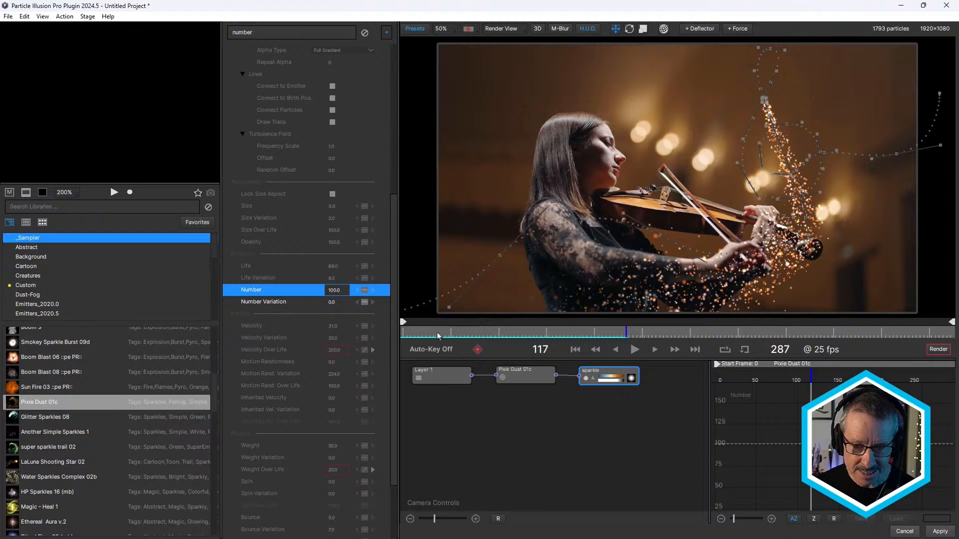
pyautogui.moveTo(438, 334); pyautogui.dragTo(614, 350)
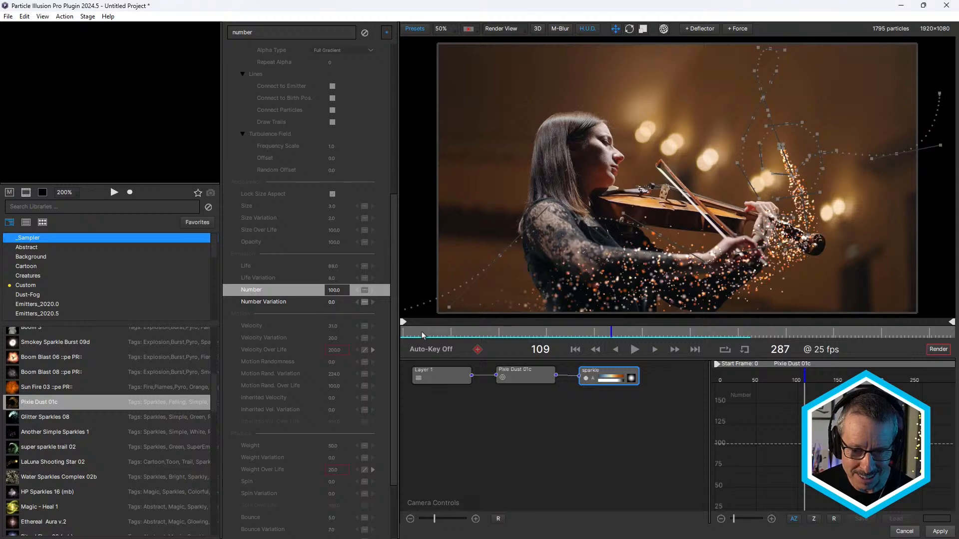
pyautogui.moveTo(422, 335); pyautogui.dragTo(589, 329)
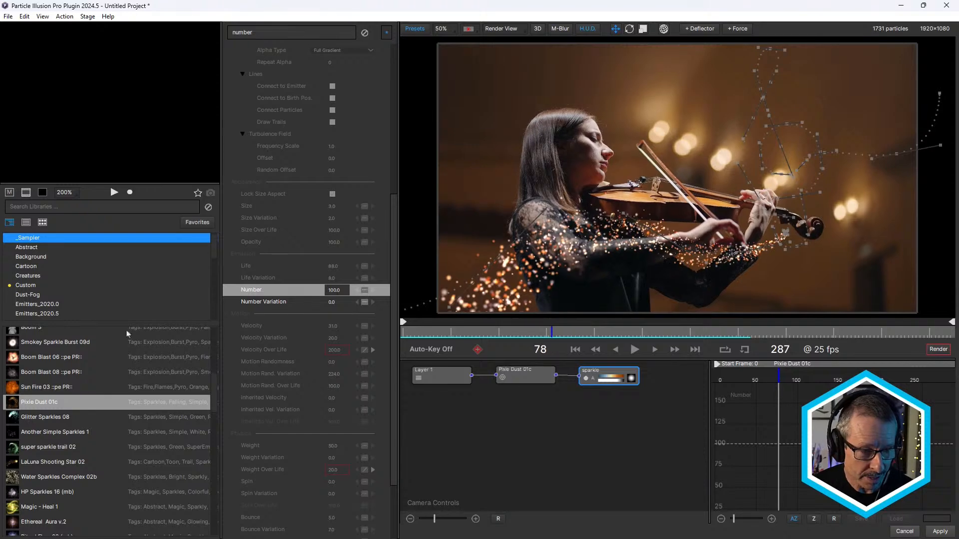
pyautogui.moveTo(465, 334); pyautogui.dragTo(713, 333)
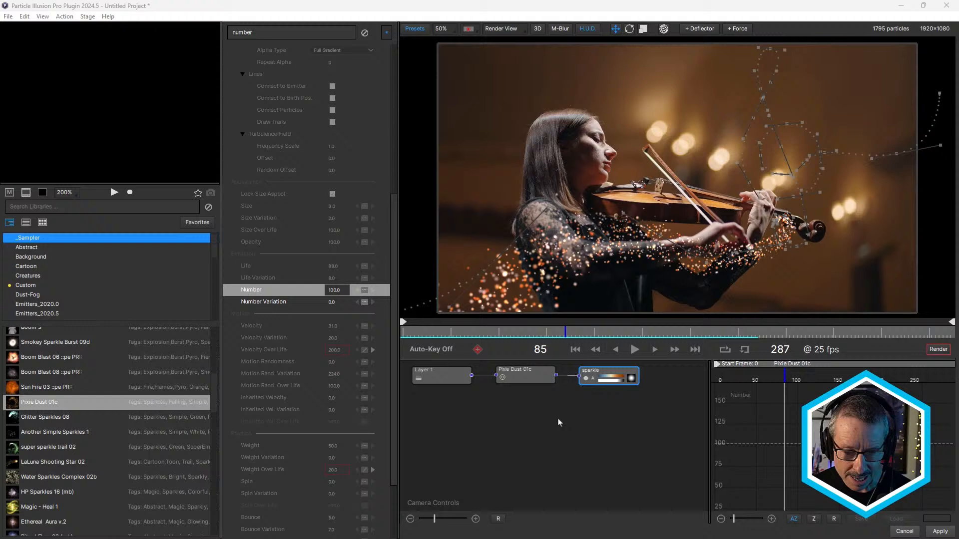
# - Clear the parameter search and adjust the camera's depth of field to Focus Length 3944 and Blur Strength 219
pyautogui.click(530, 417)
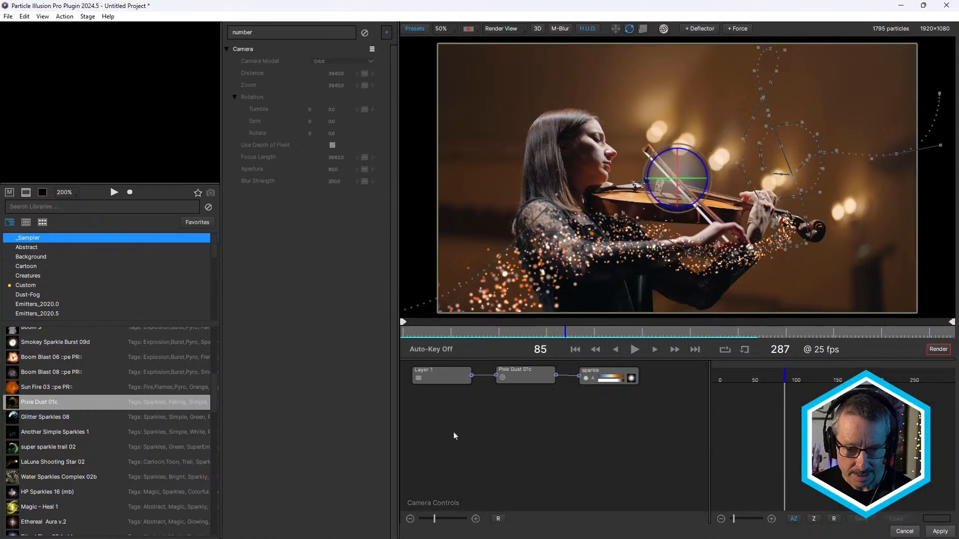
pyautogui.click(364, 34)
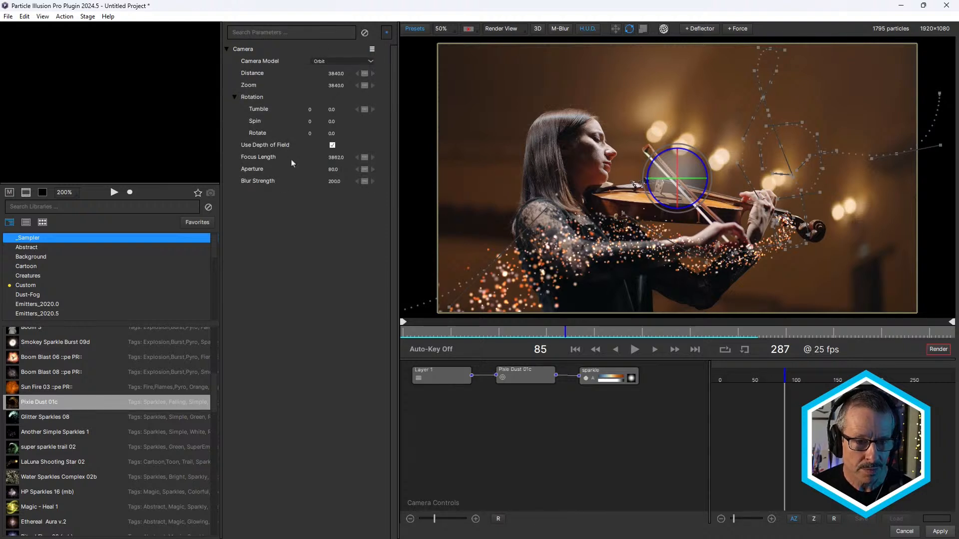
pyautogui.moveTo(323, 164); pyautogui.dragTo(396, 165)
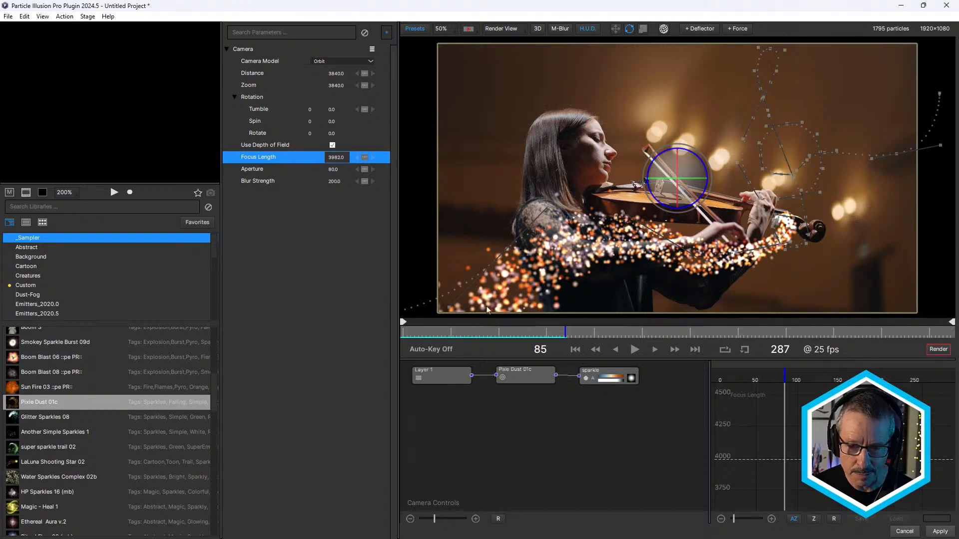
pyautogui.moveTo(430, 336); pyautogui.dragTo(693, 325)
pyautogui.moveTo(335, 182); pyautogui.dragTo(315, 170)
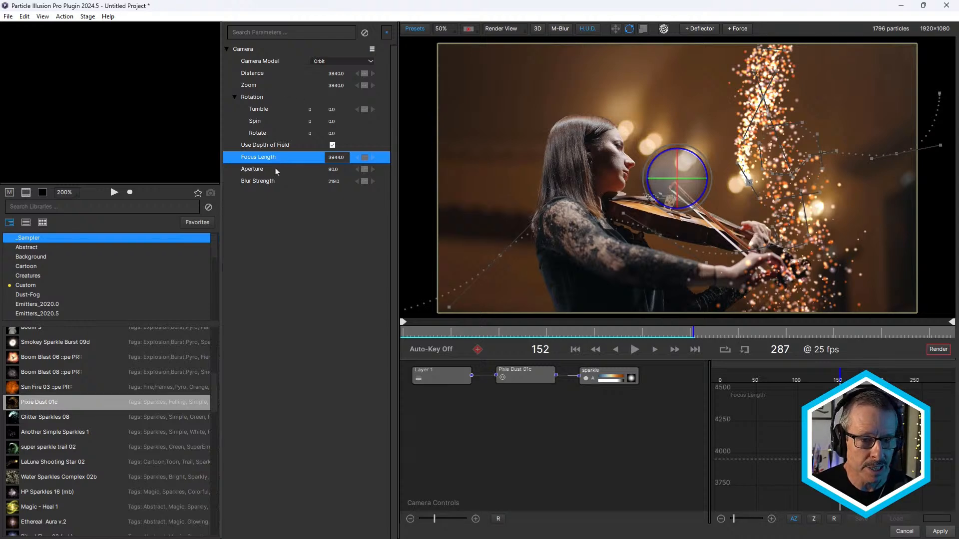
# - Switch the Camera Model to Position and browse the path presets for the camera's position without loading one
pyautogui.click(337, 63)
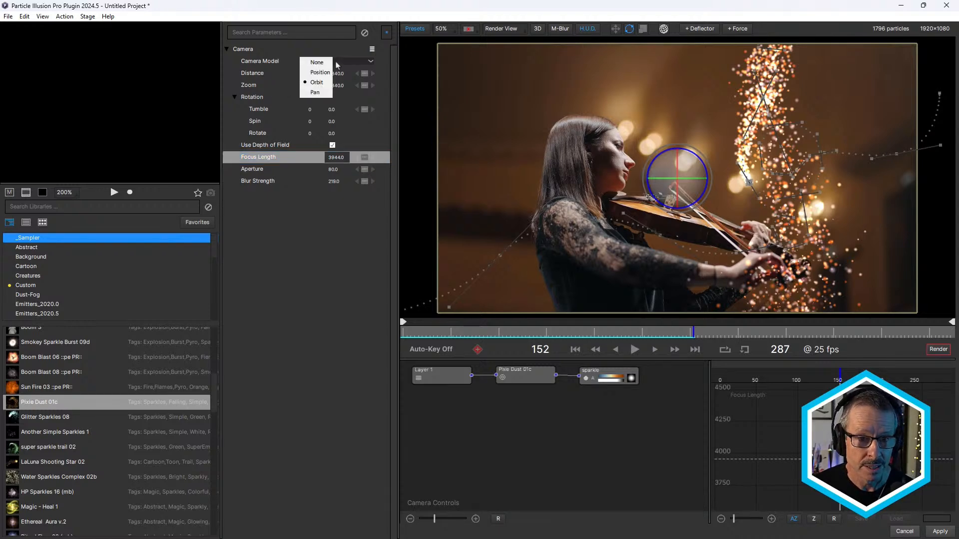
pyautogui.click(321, 74)
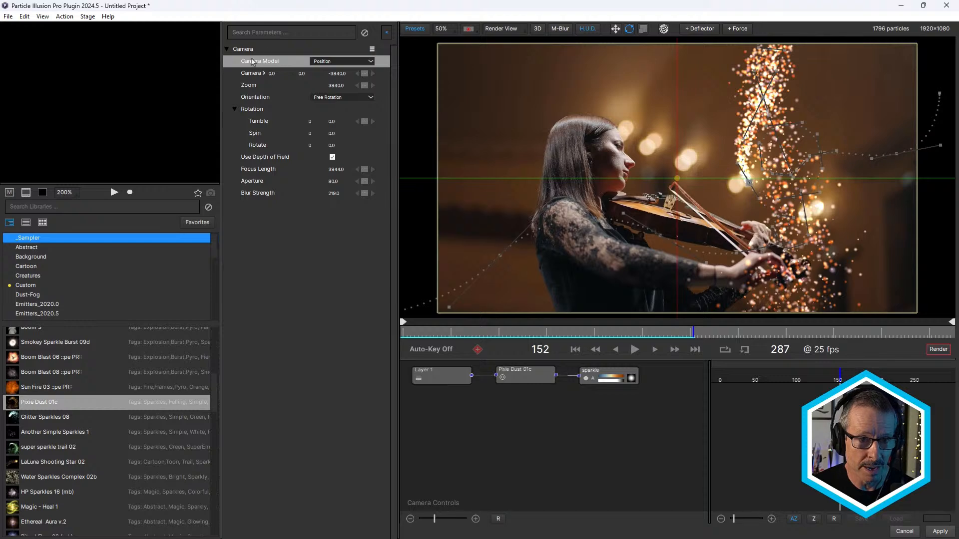
pyautogui.click(255, 75)
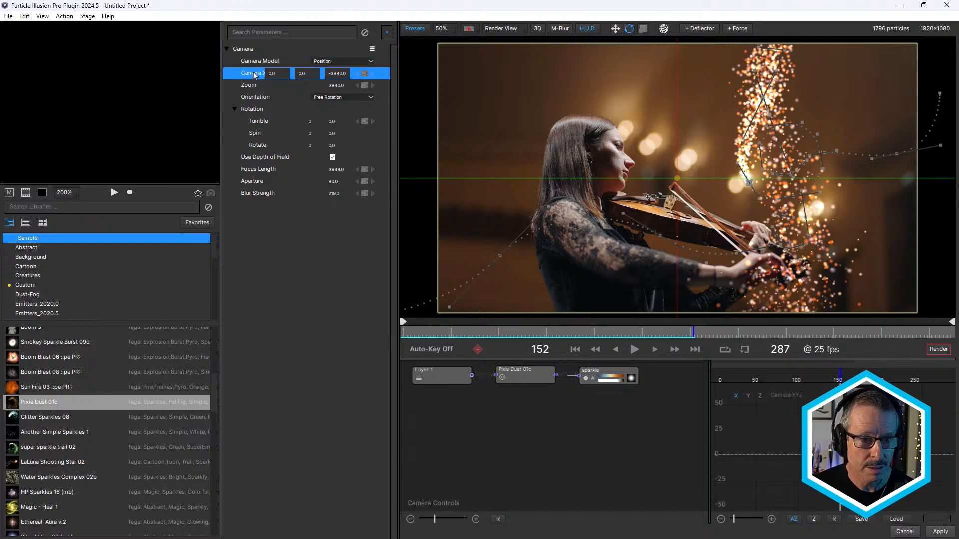
pyautogui.rightClick(252, 77)
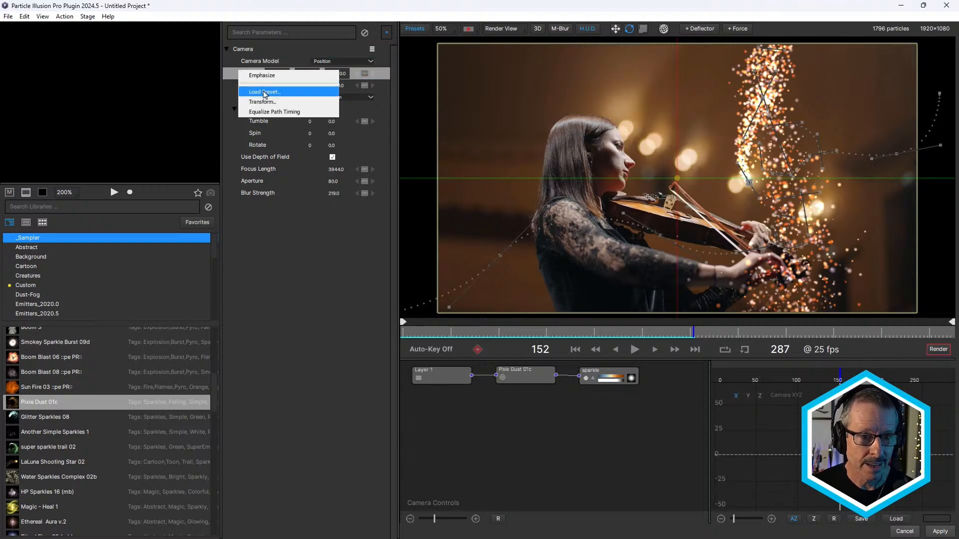
pyautogui.click(265, 93)
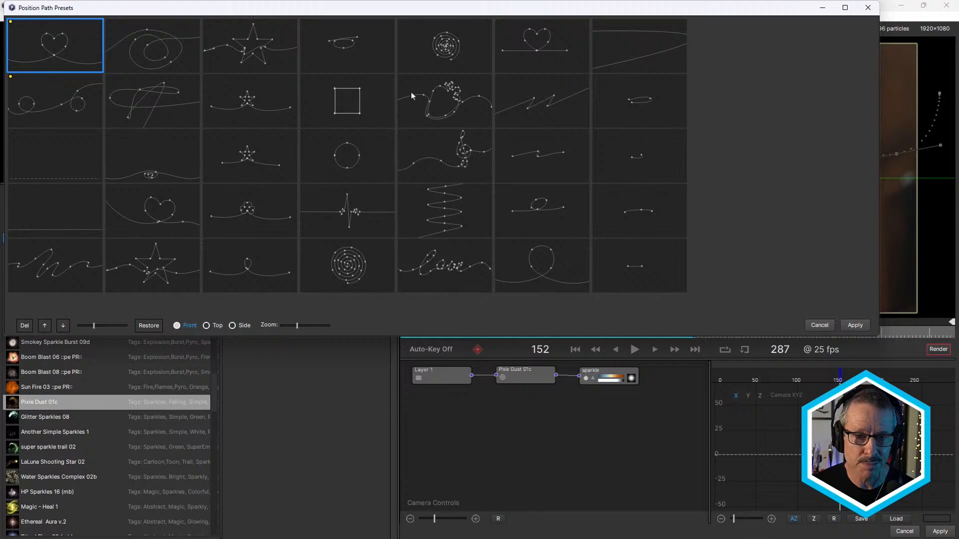
pyautogui.click(820, 325)
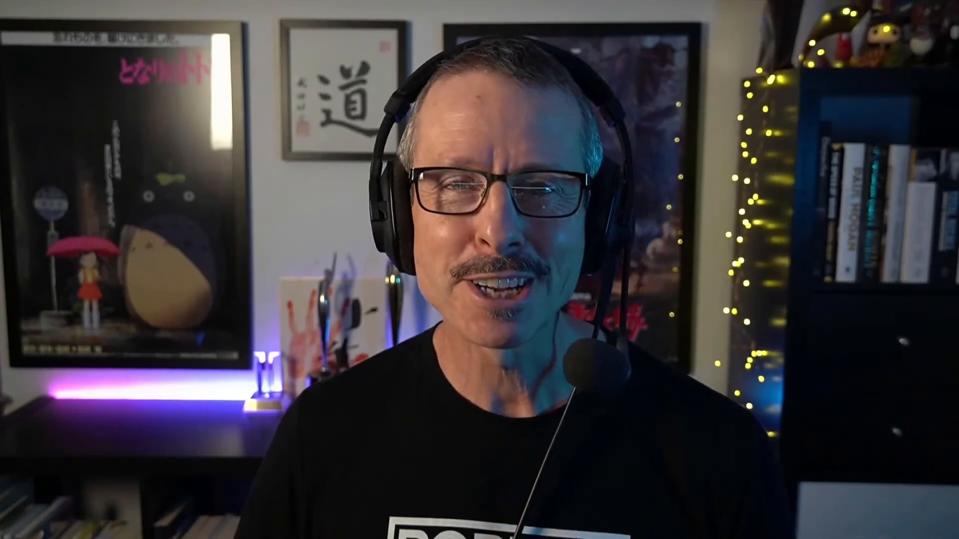
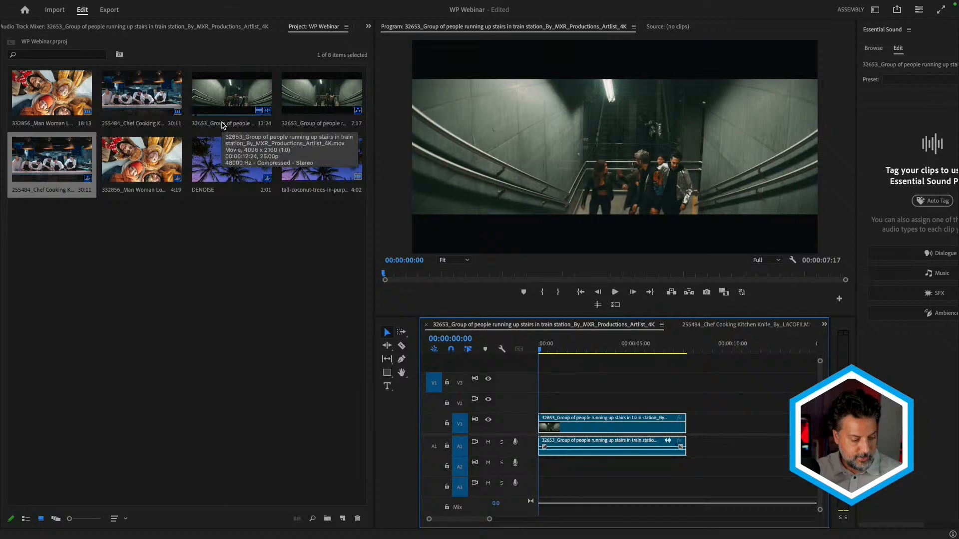
# - Apply BCC+Witness Protection ML to the train station clip and scrub to 00:00:05:15 to check the obscured faces
pyautogui.hotkey('shift', '7')
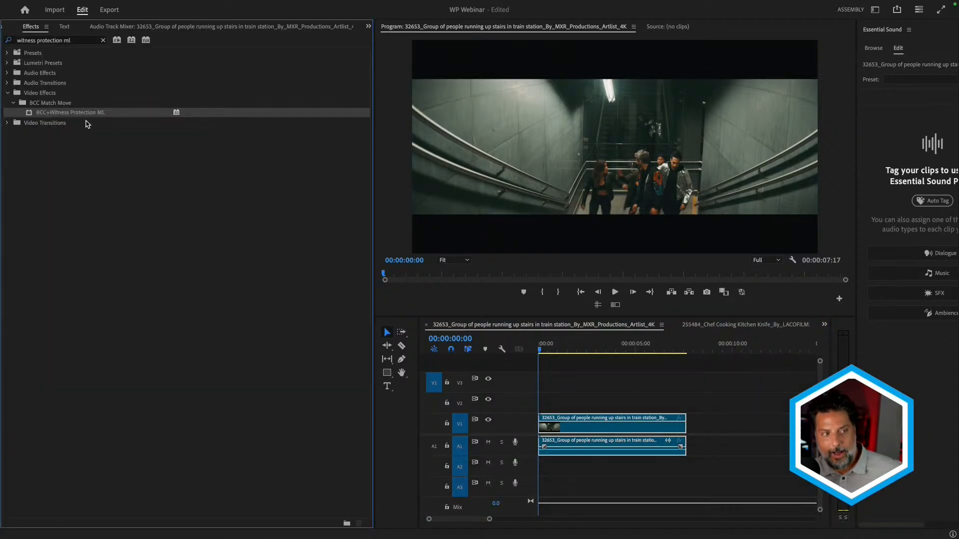
pyautogui.doubleClick(31, 114)
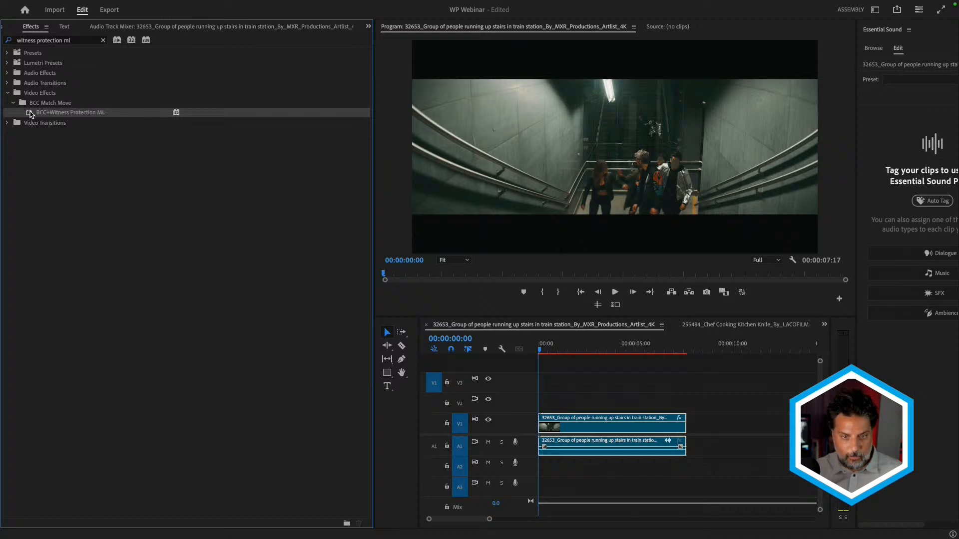
pyautogui.click(541, 348)
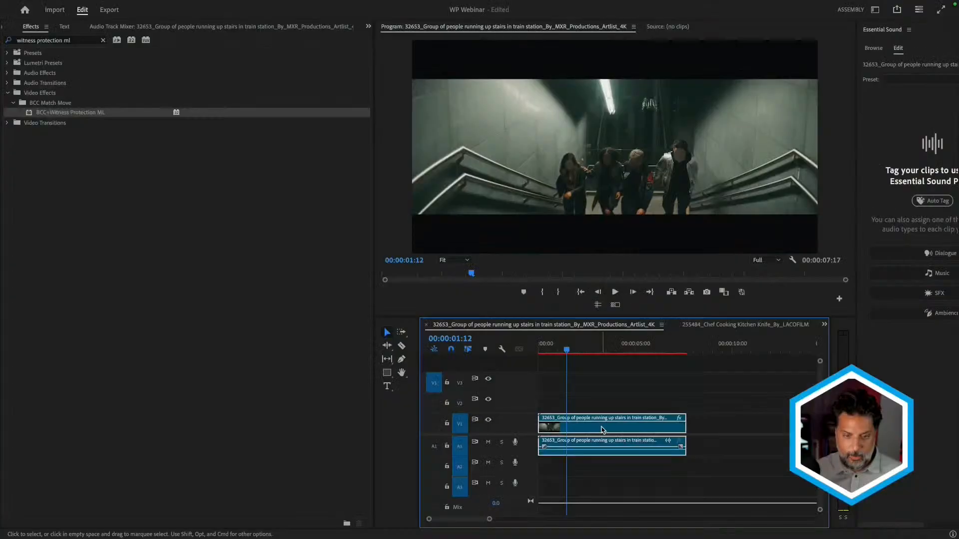
pyautogui.moveTo(604, 349); pyautogui.dragTo(646, 354)
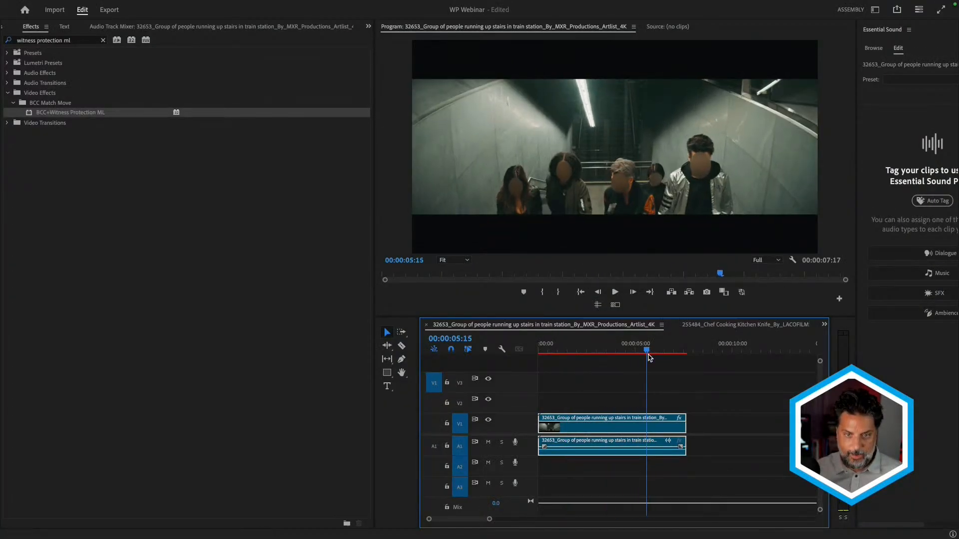
# - Set the Witness Protection effect's face detection Feather to 6 and Scale to 110, and its Mosaic Size to 29
pyautogui.hotkey('shift', '5')
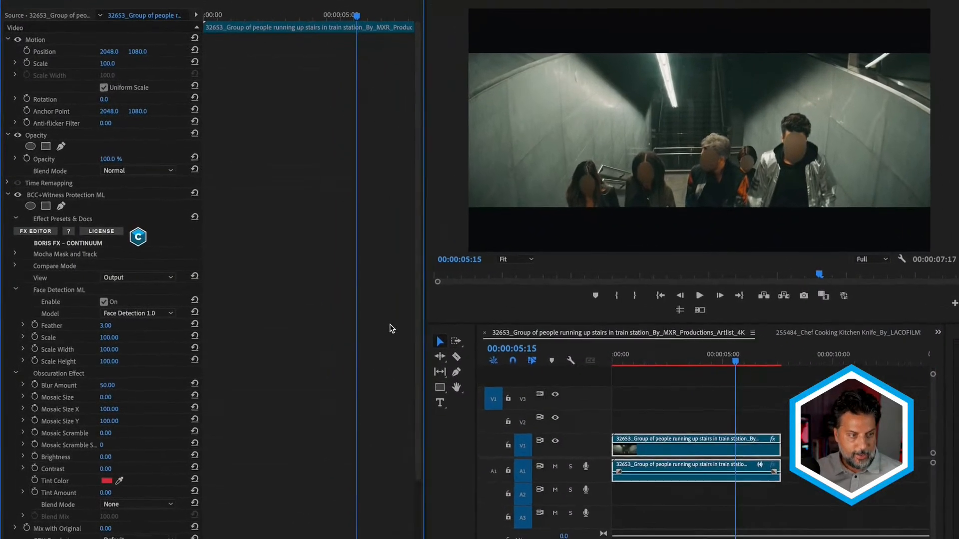
pyautogui.scroll(-3, 272, 313)
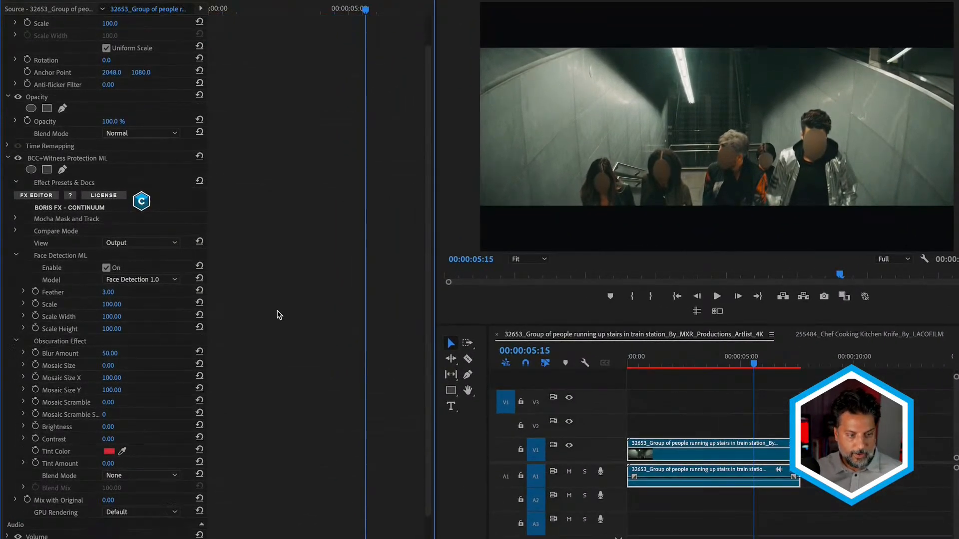
pyautogui.click(108, 295)
pyautogui.write('1')
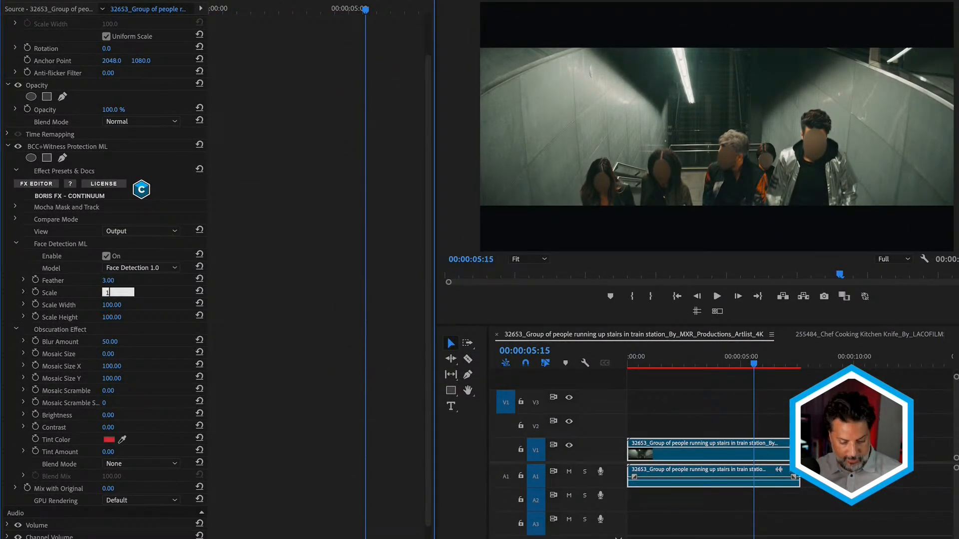
pyautogui.write('10')
pyautogui.press('Return')
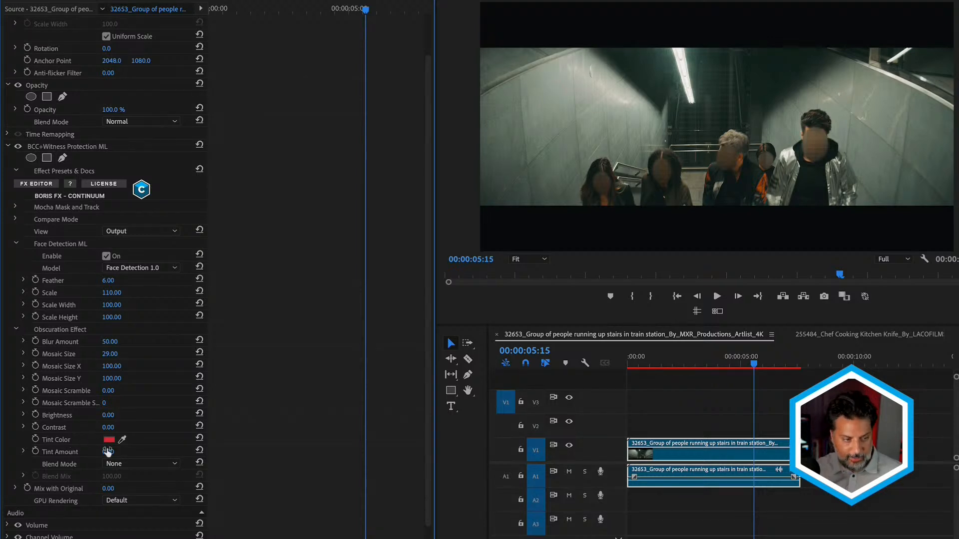
pyautogui.moveTo(108, 452)
pyautogui.mouseDown()
pyautogui.moveTo(129, 452)
pyautogui.moveTo(117, 451)
pyautogui.mouseUp()
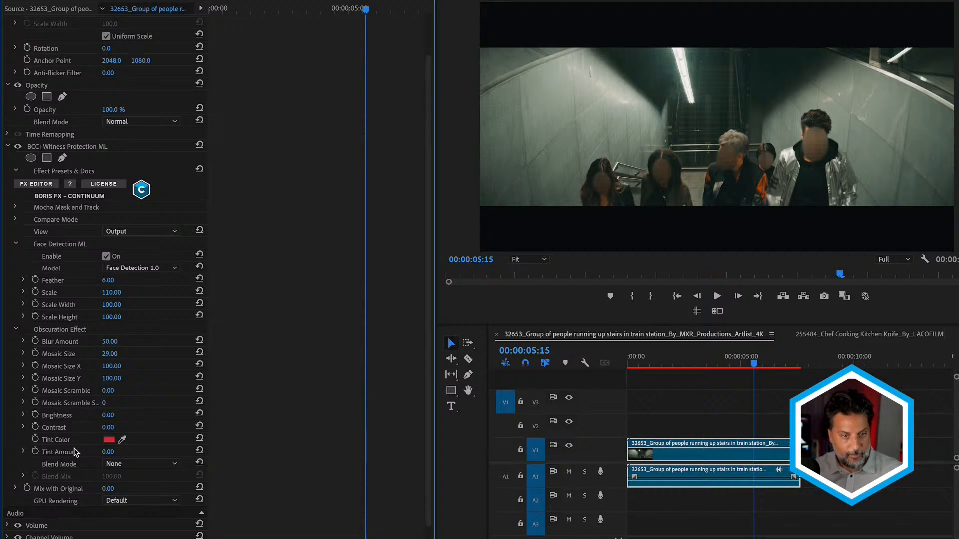
# - Preview the detected faces with the effect's Face Detection Matte and Face Detection Overlay views
pyautogui.click(127, 234)
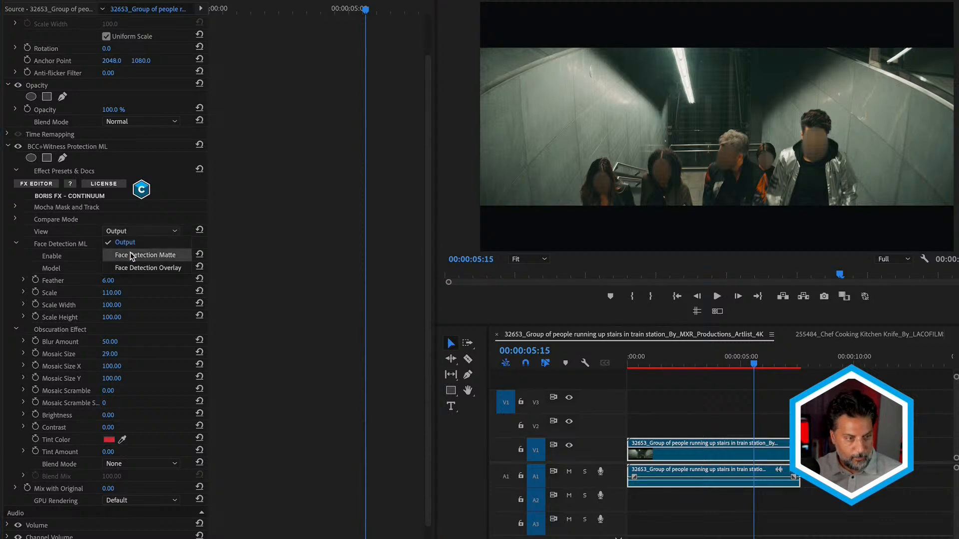
pyautogui.click(132, 255)
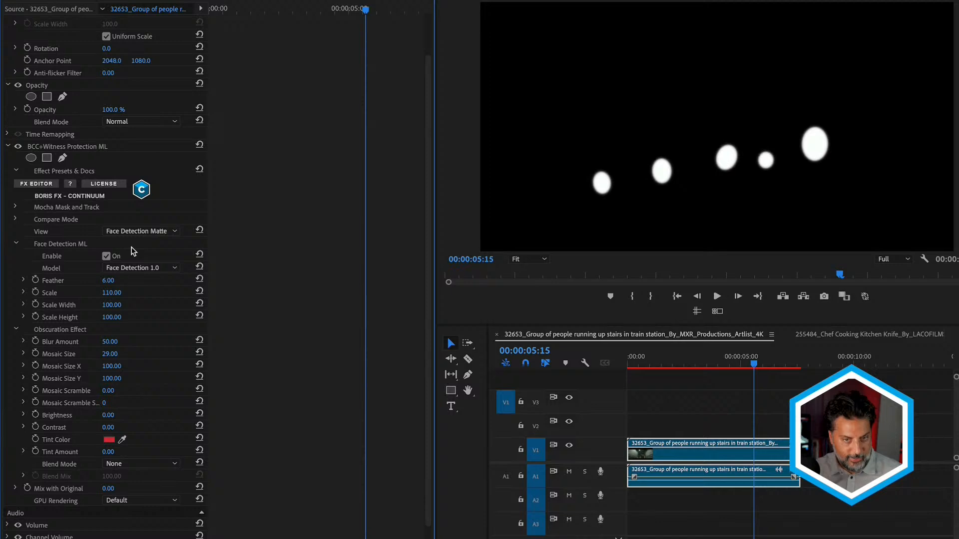
pyautogui.click(145, 229)
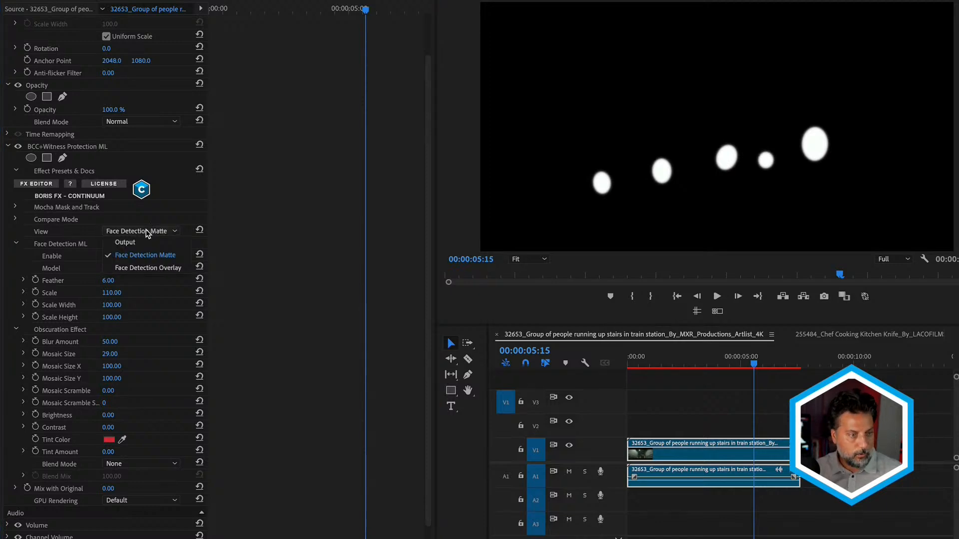
pyautogui.click(153, 268)
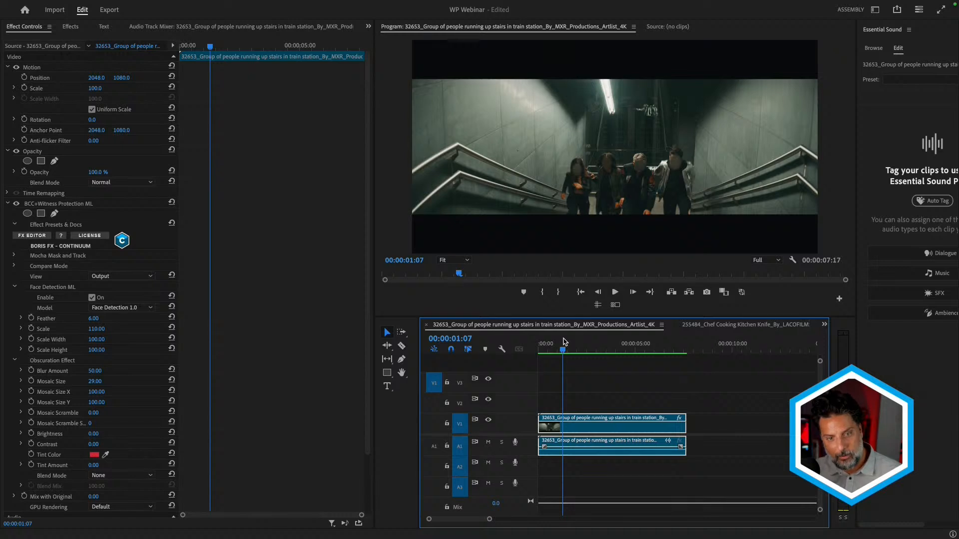
# - Switch to the chef kitchen sequence, apply BCC+Witness Protection ML to its clip and scrub to 00:00:02:07
pyautogui.click(735, 325)
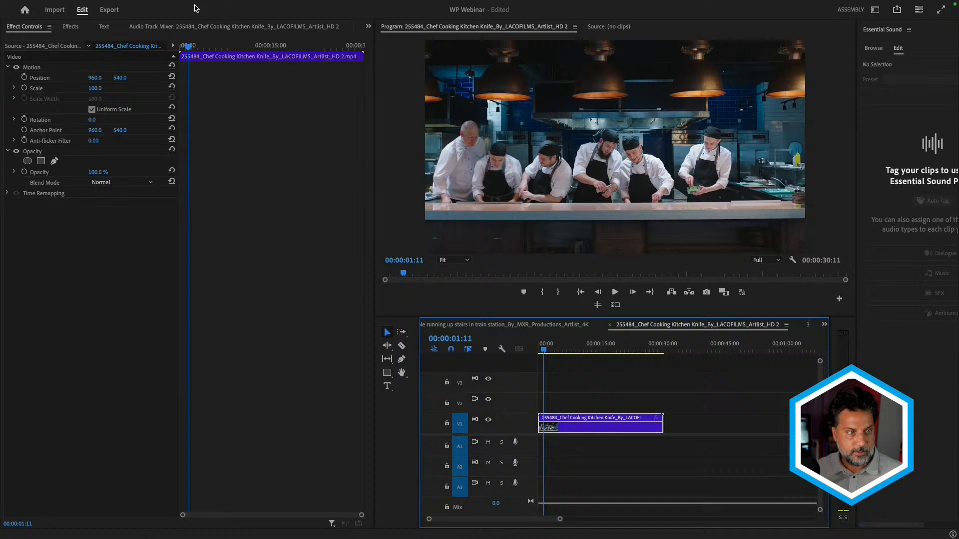
pyautogui.click(70, 26)
pyautogui.doubleClick(48, 112)
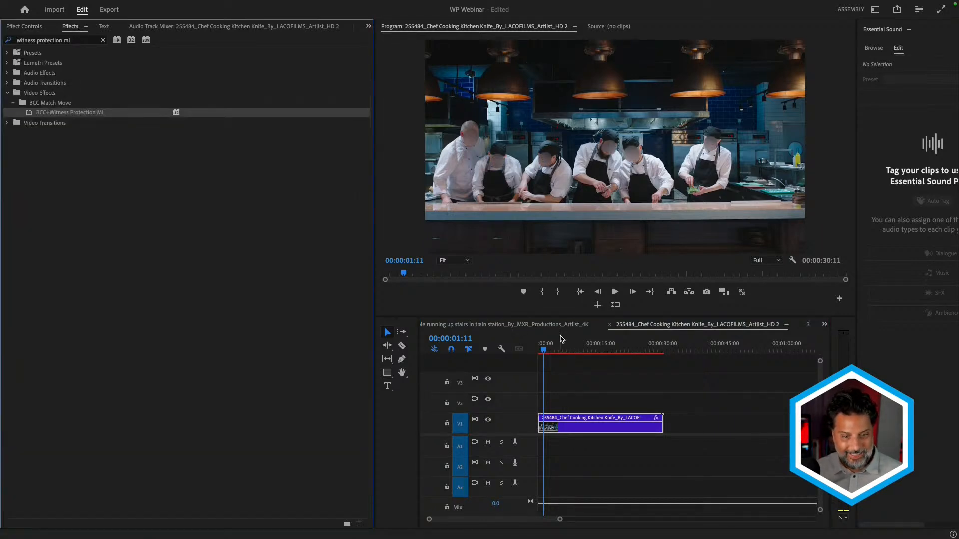
pyautogui.moveTo(552, 348)
pyautogui.mouseDown()
pyautogui.moveTo(589, 348)
pyautogui.moveTo(548, 354)
pyautogui.mouseUp()
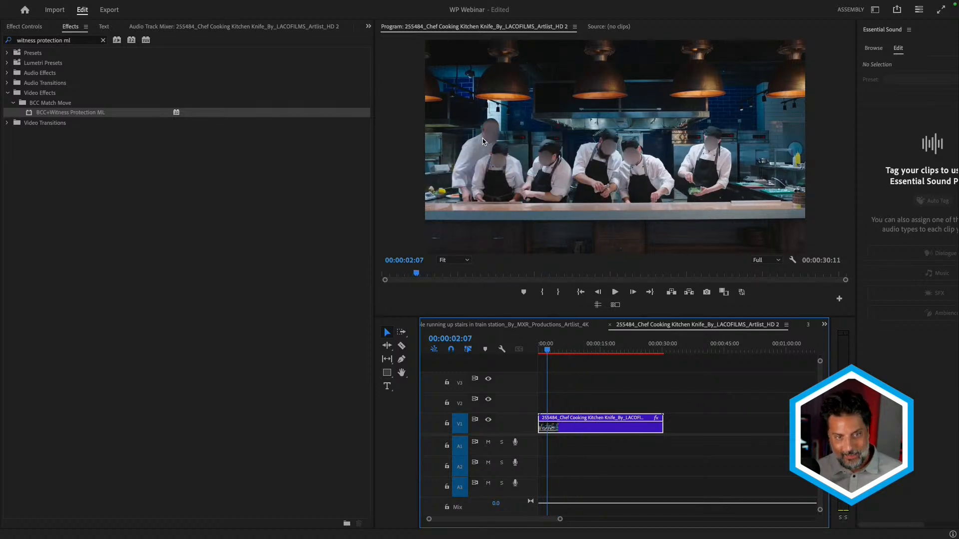
# - Open the Mocha mask editor from the chef clip's Witness Protection ML effect
pyautogui.click(589, 433)
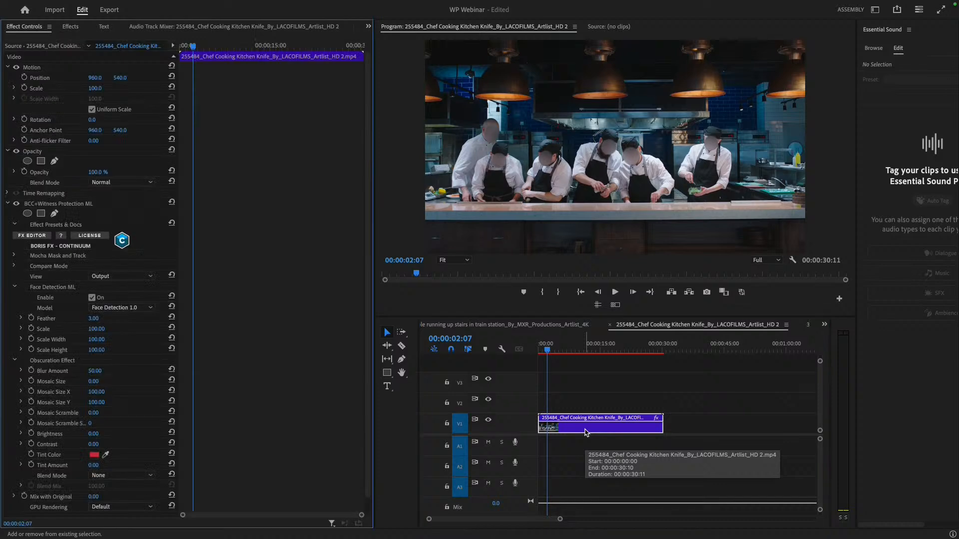
pyautogui.click(14, 256)
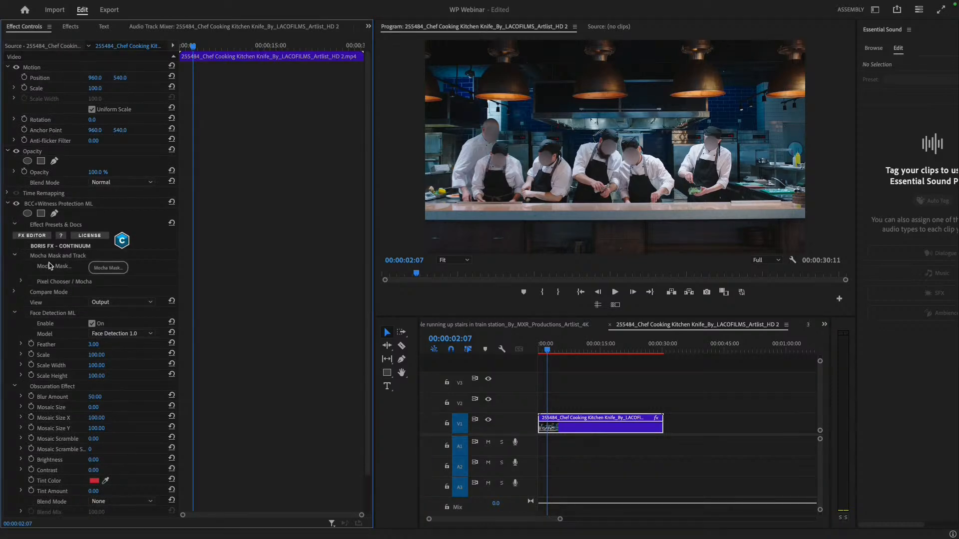
pyautogui.click(112, 269)
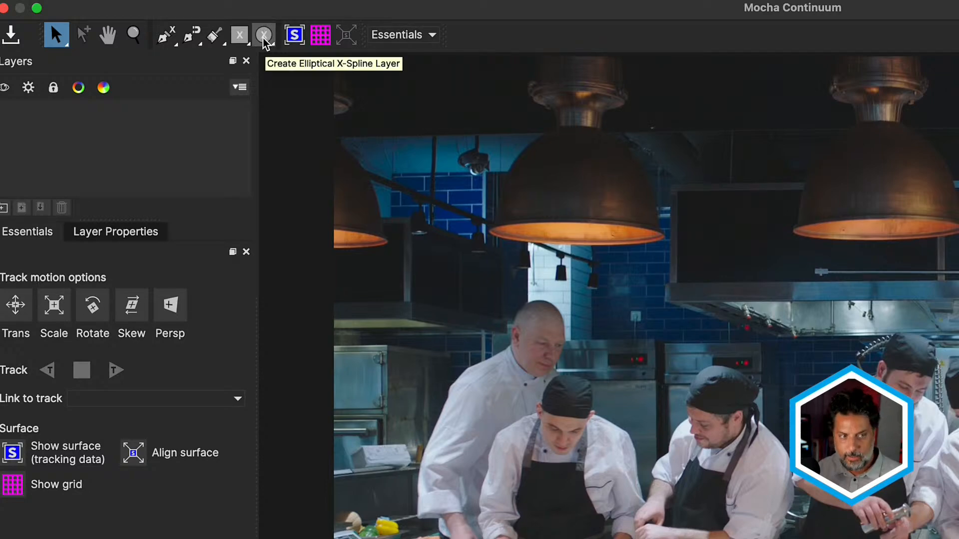
# - Draw an elliptical X-spline layer around the bald chef's head and adjust its points to fit the head outline
pyautogui.click(263, 35)
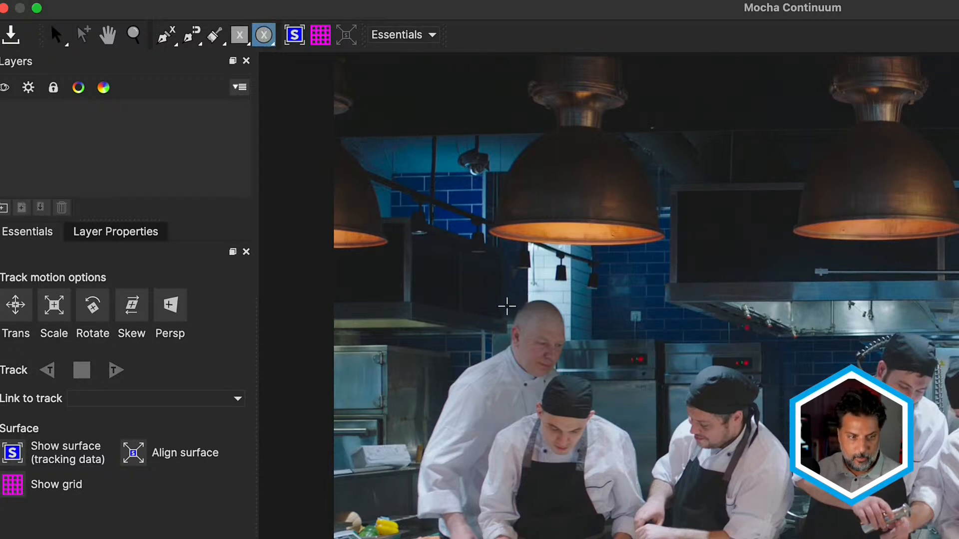
pyautogui.moveTo(508, 306)
pyautogui.mouseDown()
pyautogui.moveTo(564, 348)
pyautogui.moveTo(570, 382)
pyautogui.mouseUp()
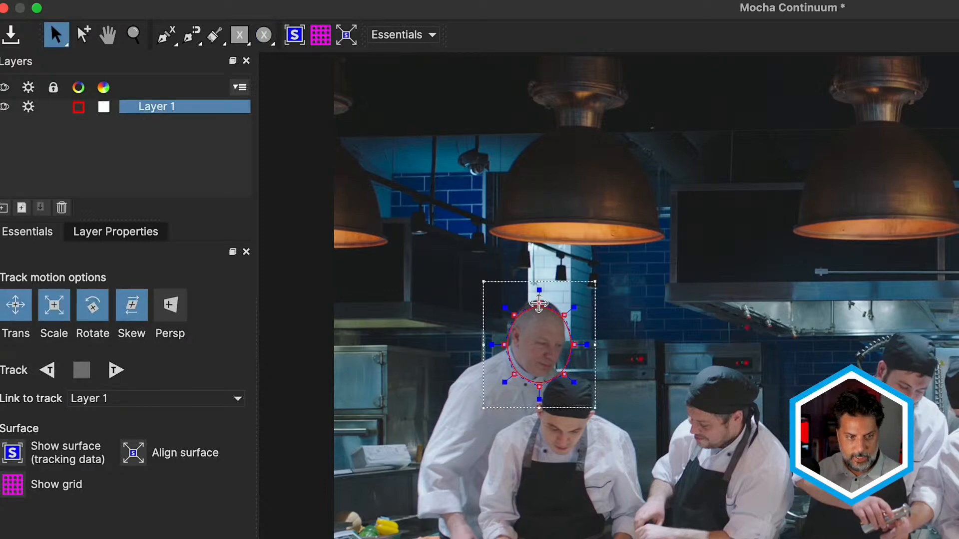
pyautogui.moveTo(537, 305); pyautogui.dragTo(540, 298)
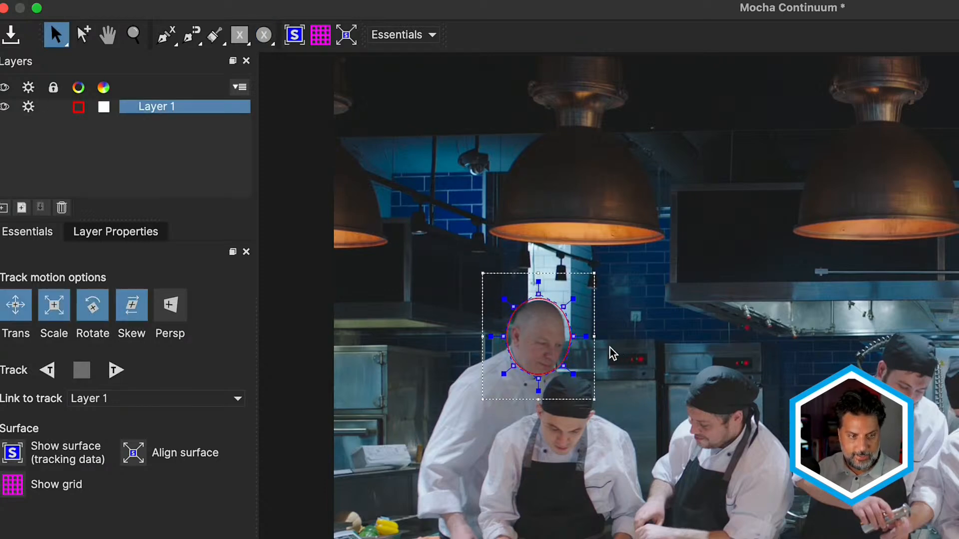
pyautogui.moveTo(539, 379); pyautogui.dragTo(539, 390)
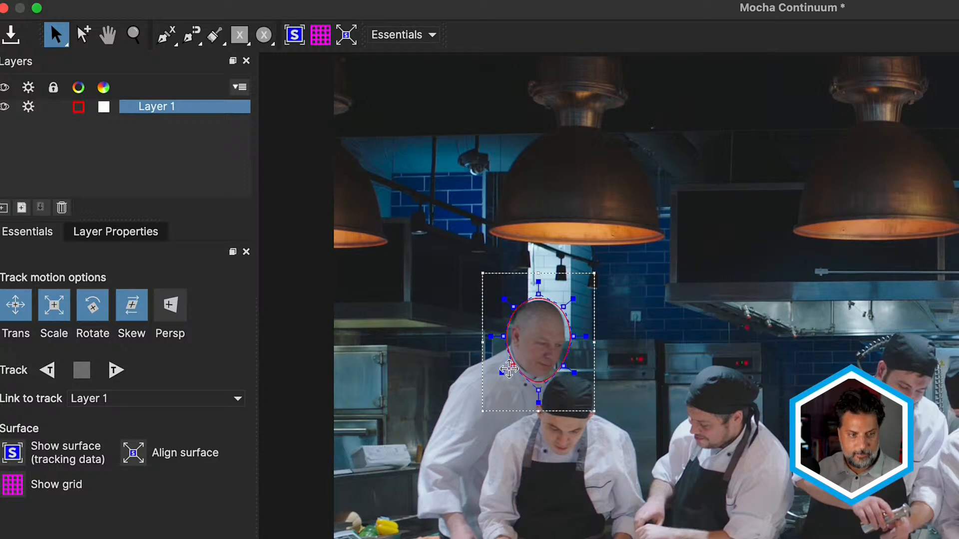
pyautogui.moveTo(500, 335); pyautogui.dragTo(497, 329)
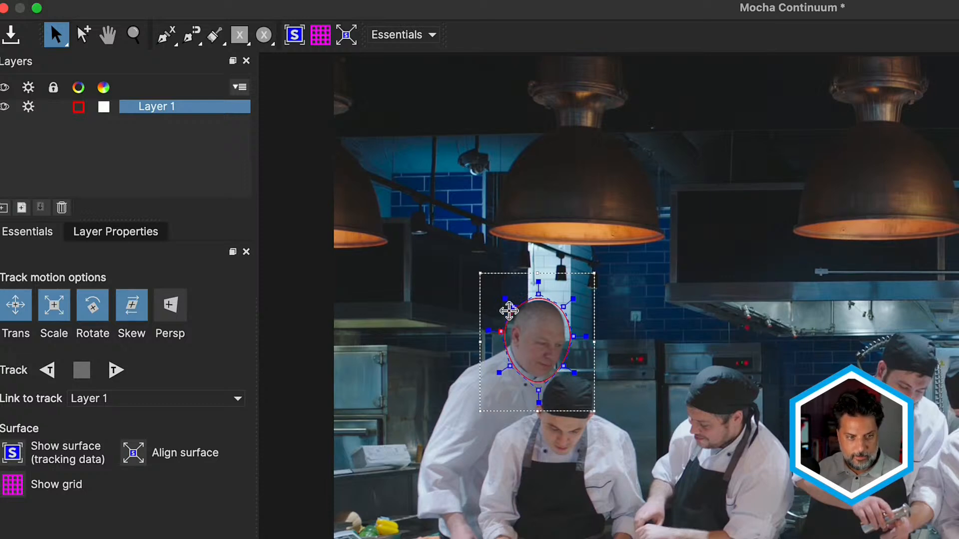
pyautogui.moveTo(538, 295); pyautogui.dragTo(565, 307)
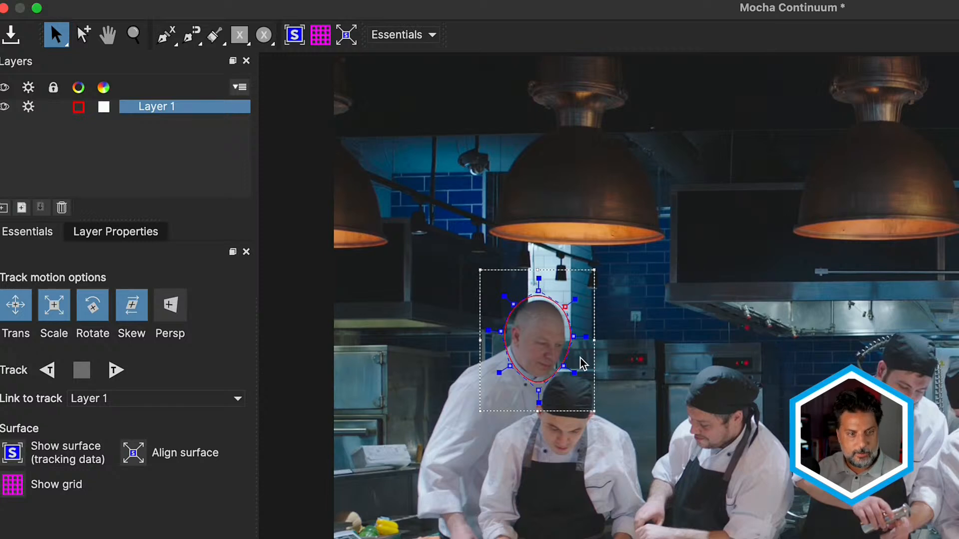
pyautogui.moveTo(575, 340); pyautogui.dragTo(564, 368)
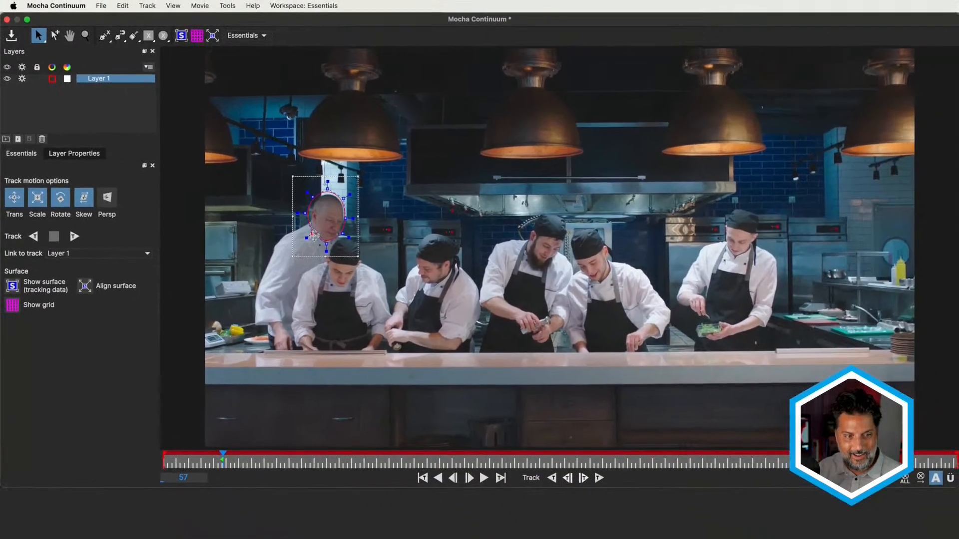
pyautogui.moveTo(314, 236); pyautogui.dragTo(310, 237)
pyautogui.moveTo(305, 213); pyautogui.dragTo(308, 212)
pyautogui.moveTo(328, 188); pyautogui.dragTo(327, 190)
pyautogui.moveTo(341, 235); pyautogui.dragTo(341, 238)
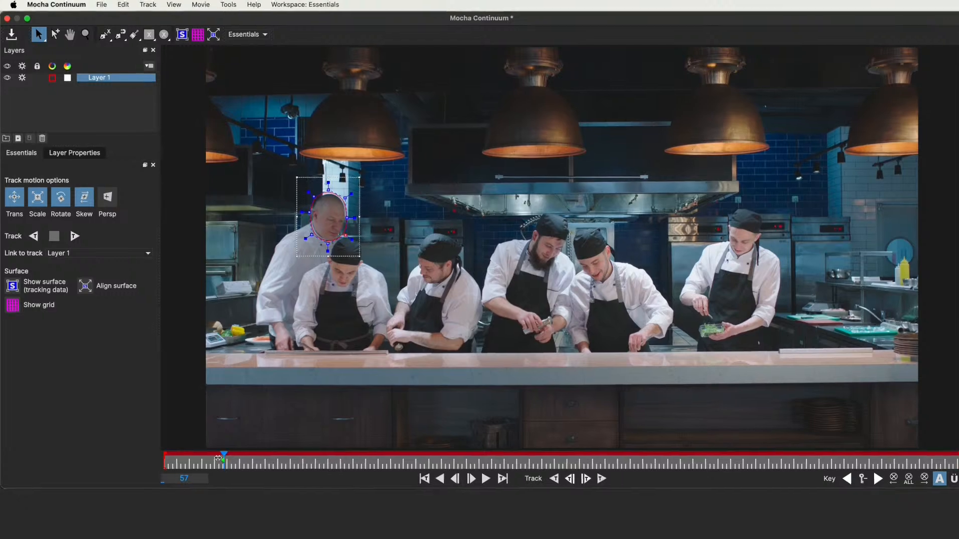
# - Turn off Skew and track the head layer backward from frame 56, followed by forward tracking stopped at frame 226
pyautogui.moveTo(218, 458); pyautogui.dragTo(230, 462)
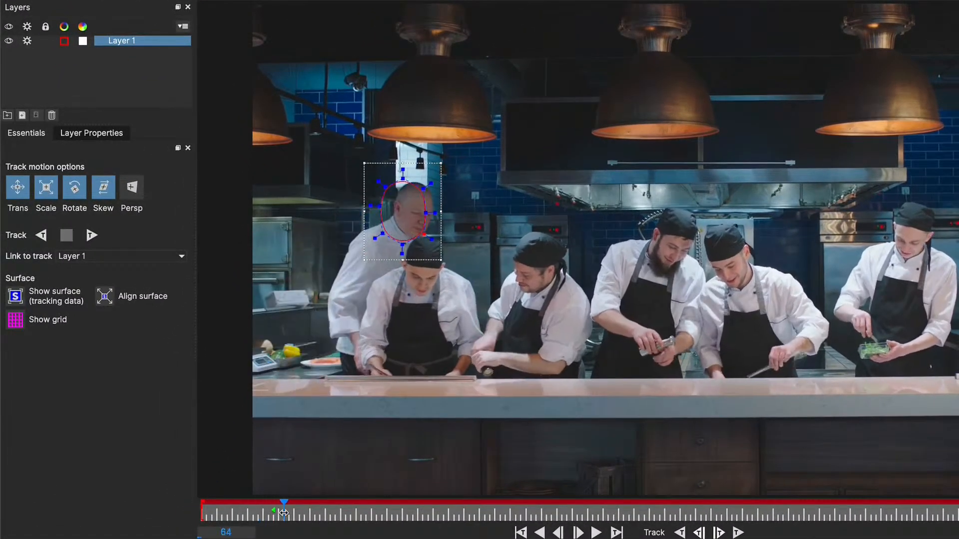
pyautogui.moveTo(284, 513); pyautogui.dragTo(273, 537)
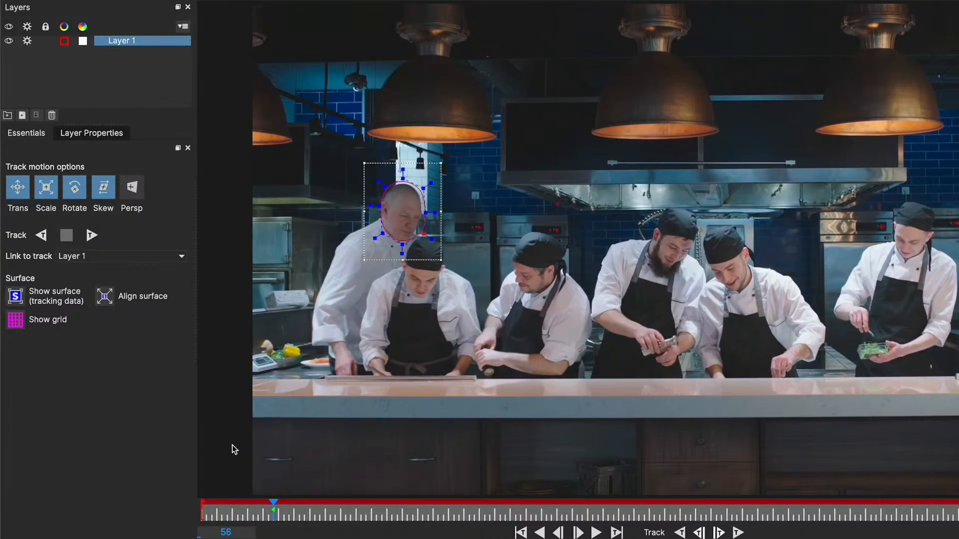
pyautogui.click(98, 196)
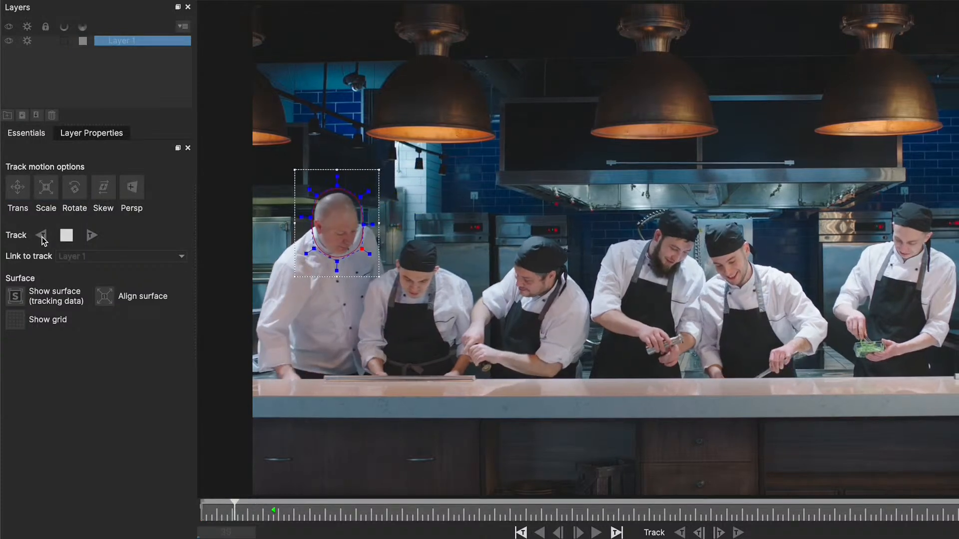
pyautogui.click(91, 236)
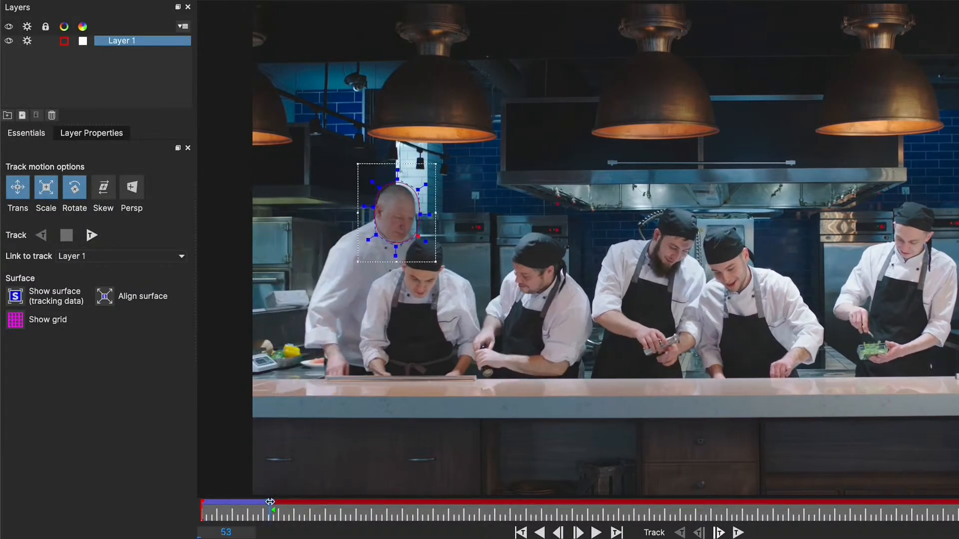
pyautogui.click(91, 235)
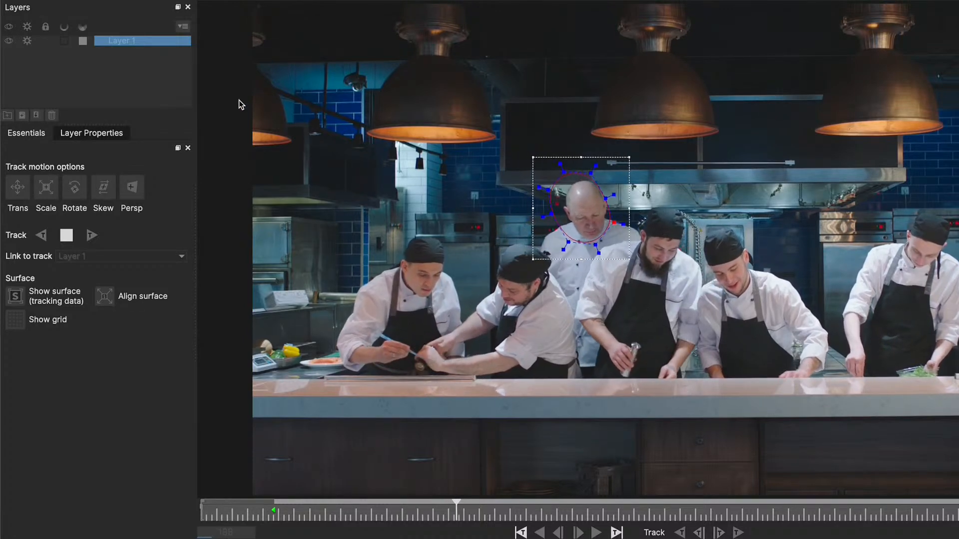
pyautogui.click(67, 236)
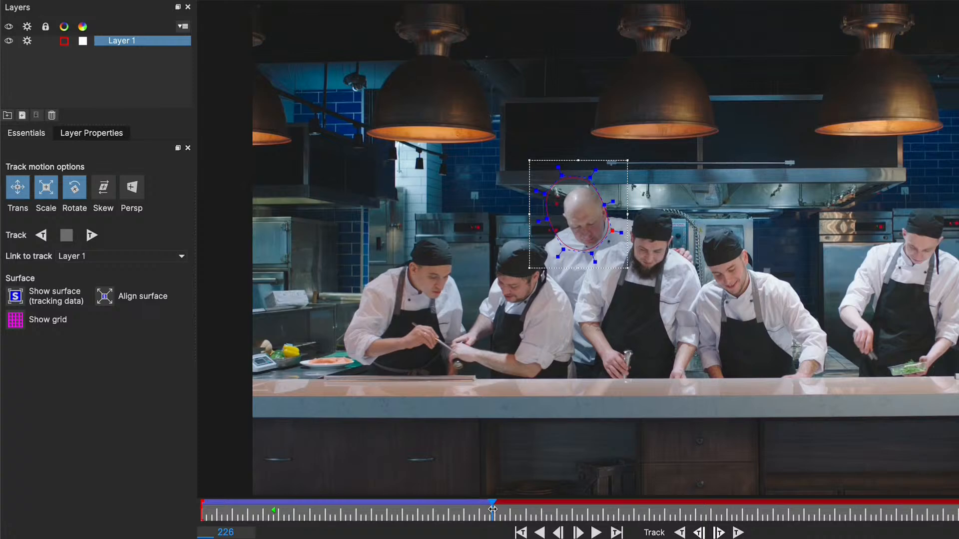
# - Adjust the upper points of the bald chef's head mask at frame 124, then save the Mocha project and close it
pyautogui.moveTo(492, 510); pyautogui.dragTo(362, 509)
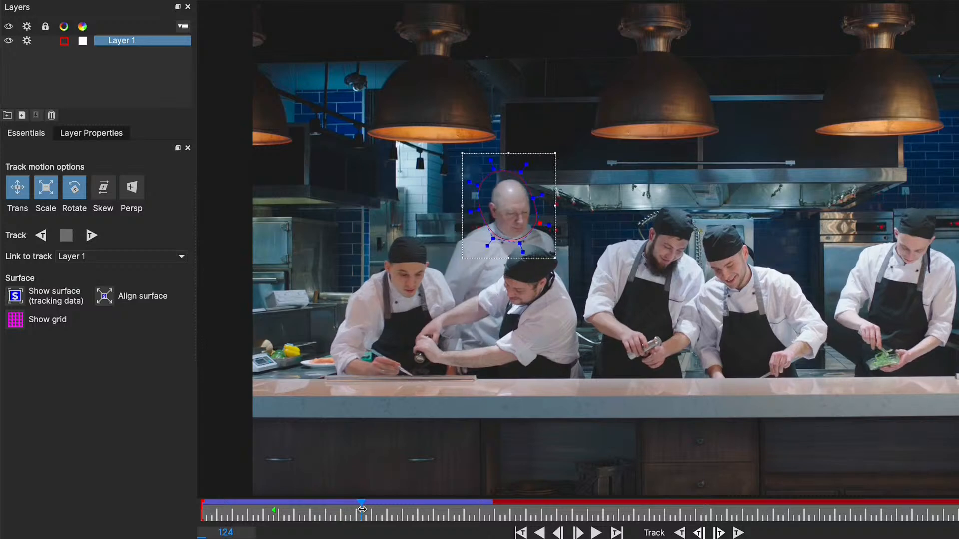
pyautogui.moveTo(438, 156); pyautogui.dragTo(499, 176)
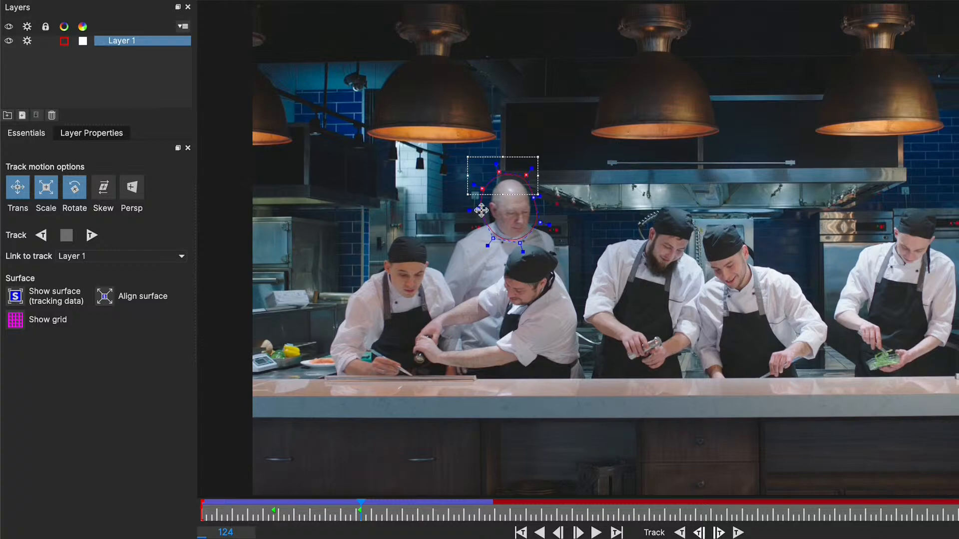
pyautogui.moveTo(478, 208); pyautogui.dragTo(483, 208)
pyautogui.moveTo(362, 508)
pyautogui.mouseDown()
pyautogui.moveTo(323, 508)
pyautogui.moveTo(362, 510)
pyautogui.mouseUp()
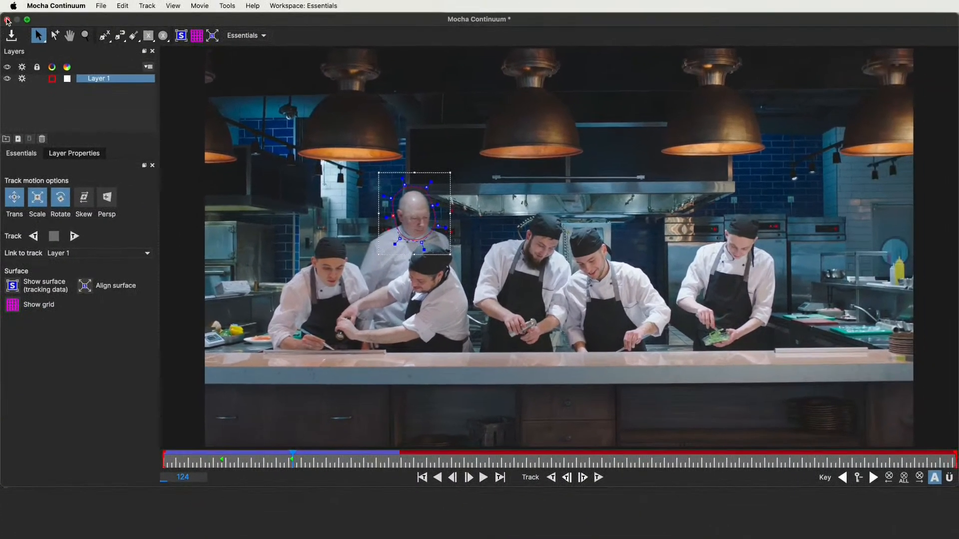
pyautogui.click(7, 20)
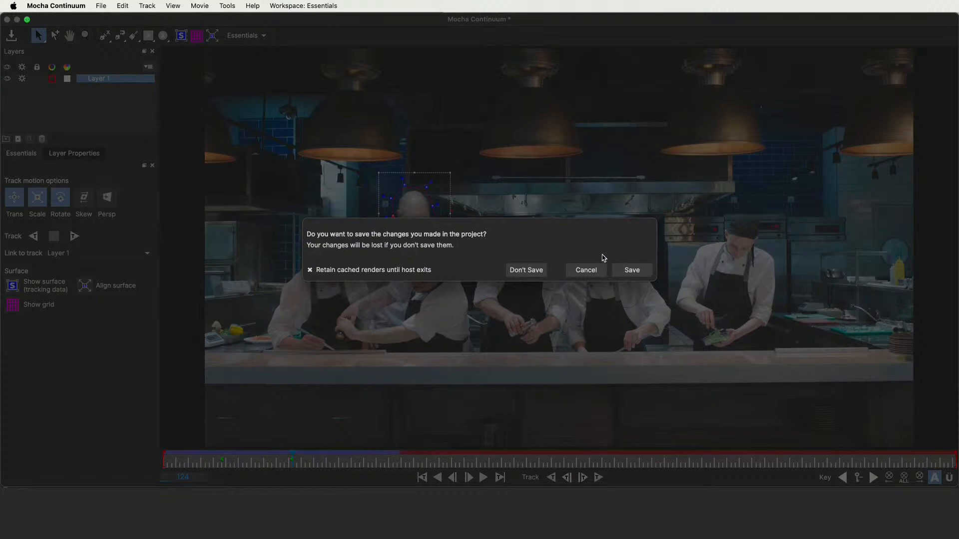
pyautogui.click(628, 271)
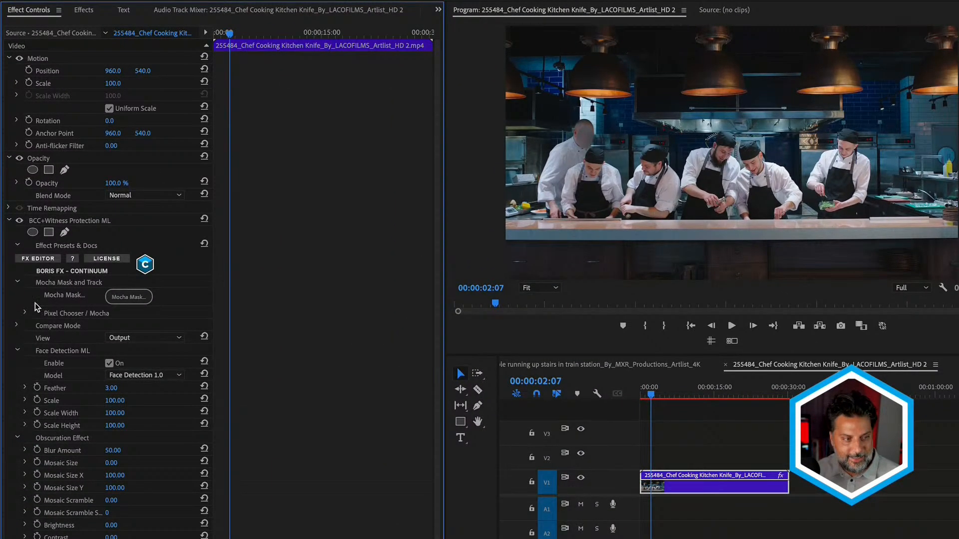
# - Invert the Mocha Spline mask in the effect's Pixel Chooser settings and play the chef sequence from the start
pyautogui.scroll(-1, 36, 306)
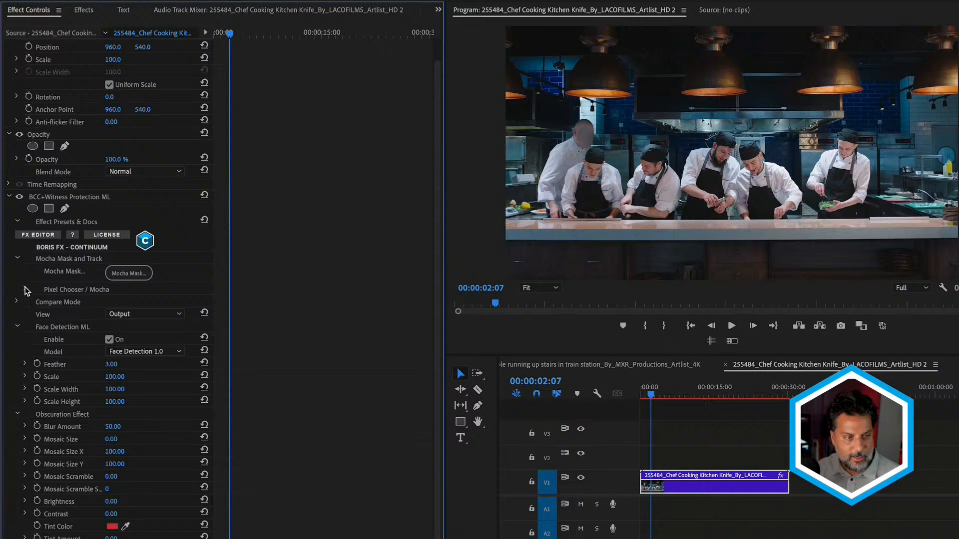
pyautogui.click(25, 289)
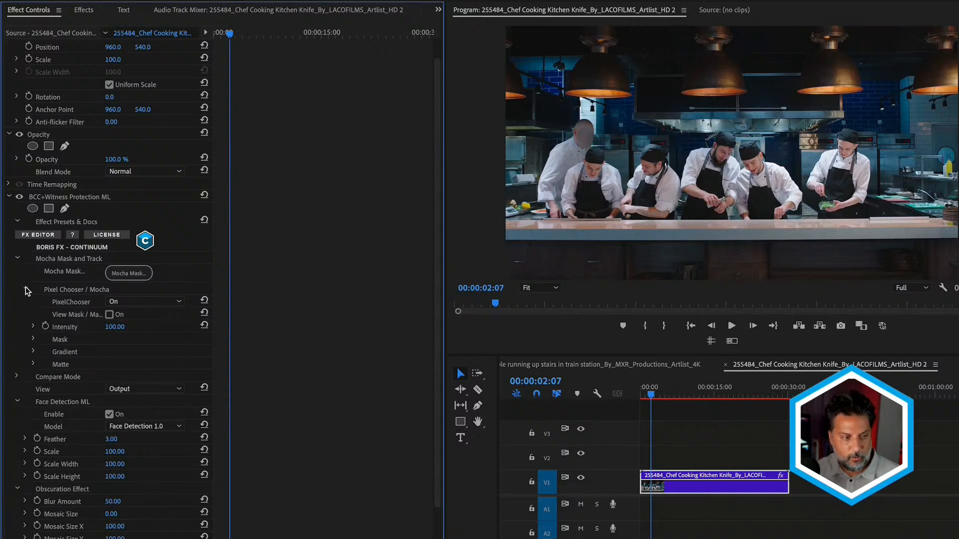
pyautogui.click(32, 339)
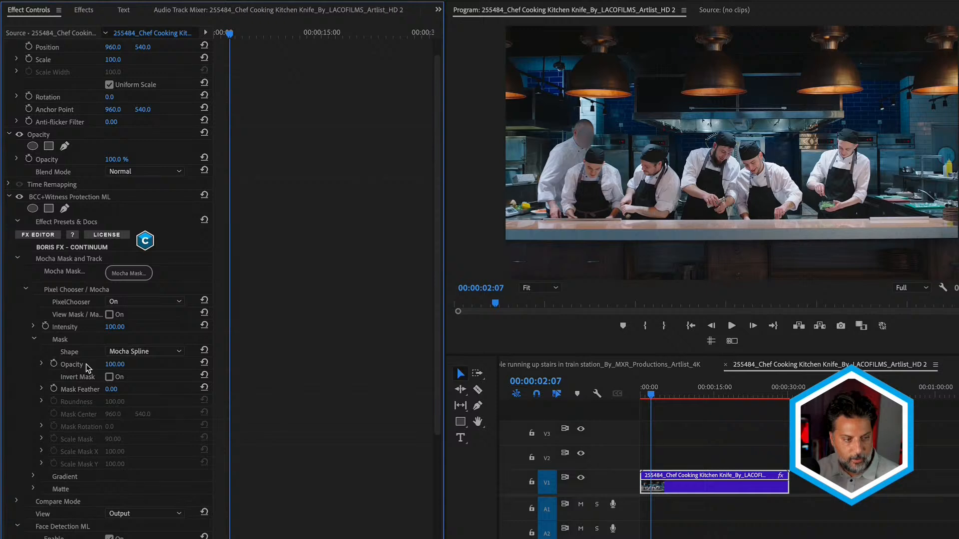
pyautogui.click(109, 377)
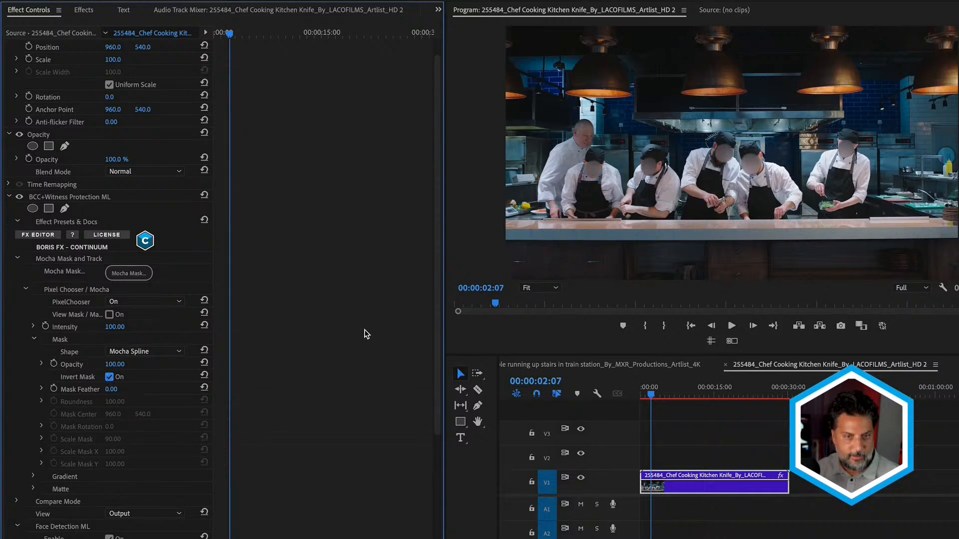
pyautogui.moveTo(659, 391); pyautogui.dragTo(621, 392)
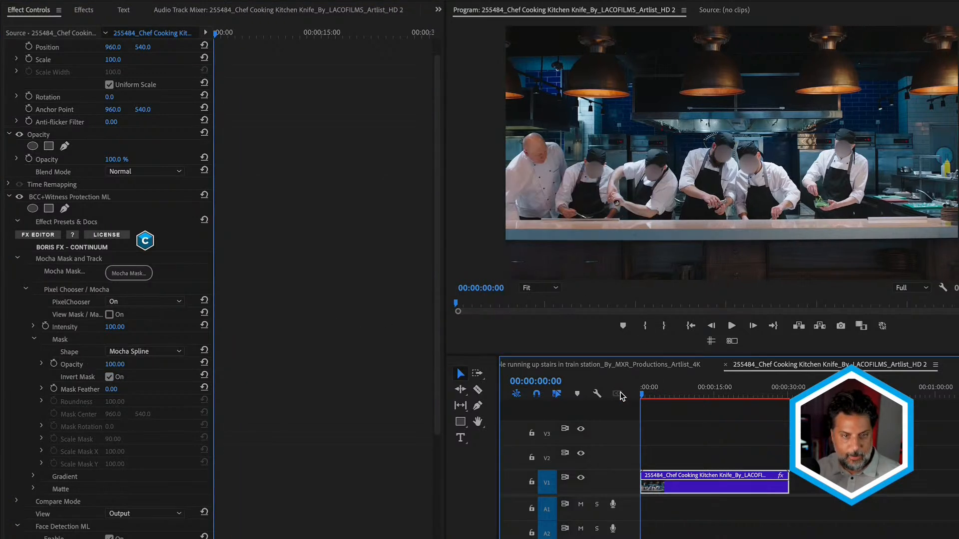
pyautogui.press('space')
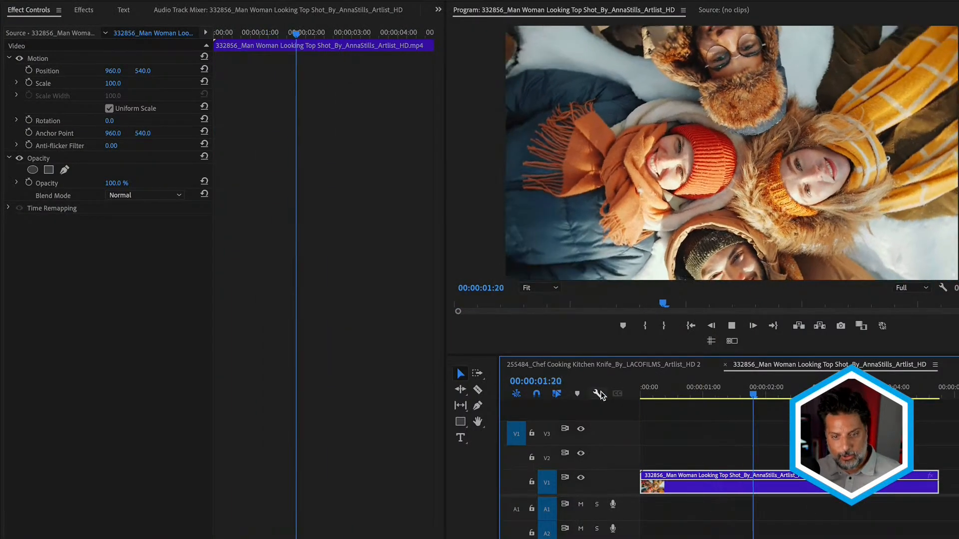
# - Stop playback of the Man Woman Looking Top Shot sequence at 00:00:02:03 and apply BCC+Witness Protection ML to its clip
pyautogui.press('space')
pyautogui.click(79, 9)
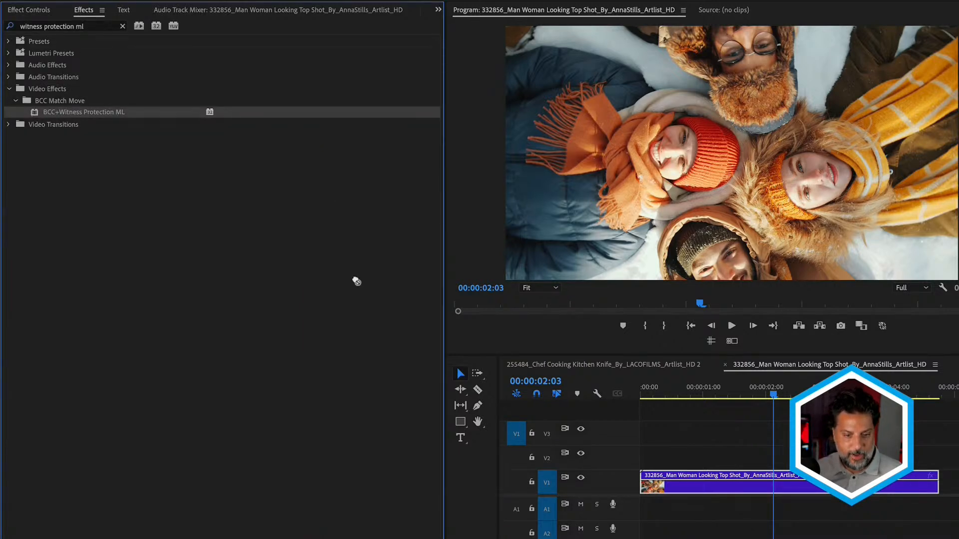
pyautogui.moveTo(356, 281); pyautogui.dragTo(703, 495)
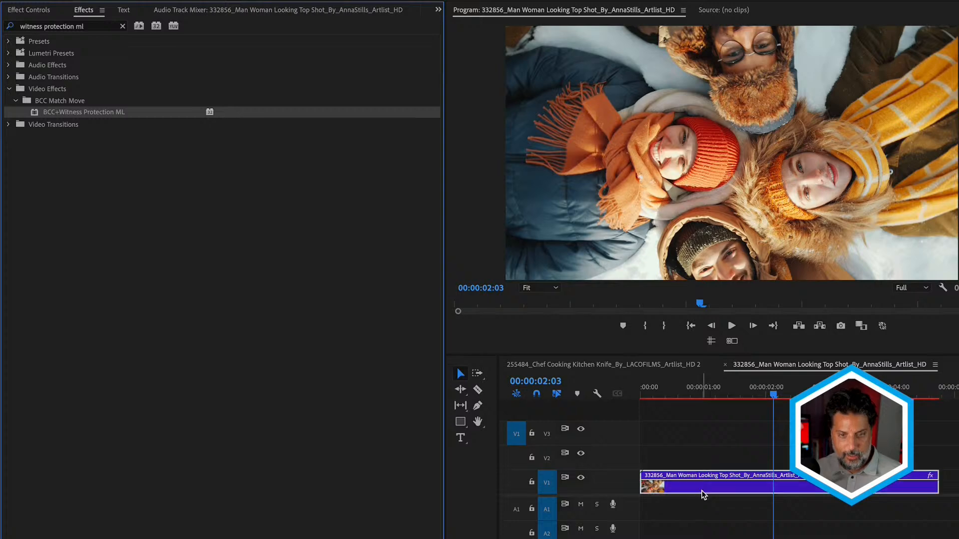
# - Play the top shot sequence from the start to 00:00:04:00 to review the face blurring, then return to the beginning
pyautogui.moveTo(684, 388); pyautogui.dragTo(598, 392)
pyautogui.press('space')
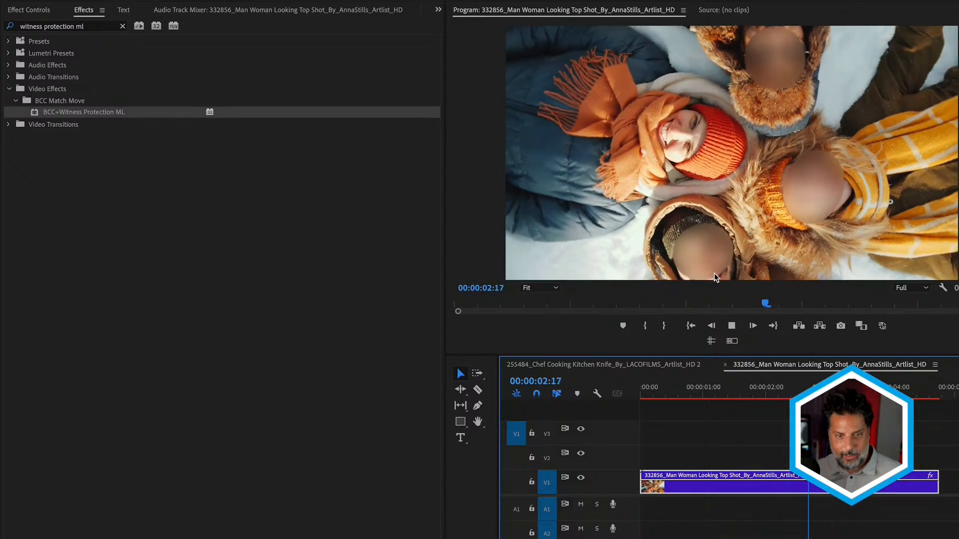
pyautogui.press('space')
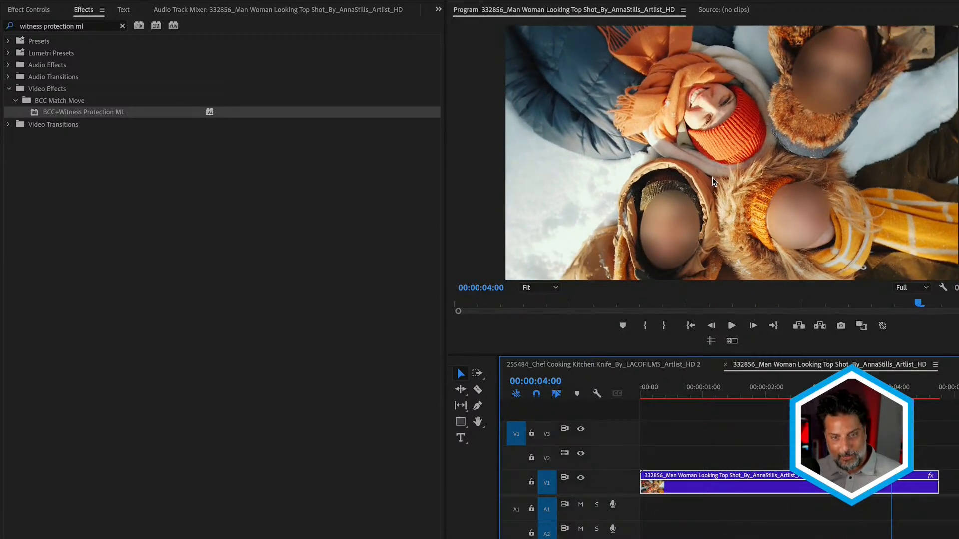
pyautogui.moveTo(717, 388); pyautogui.dragTo(628, 397)
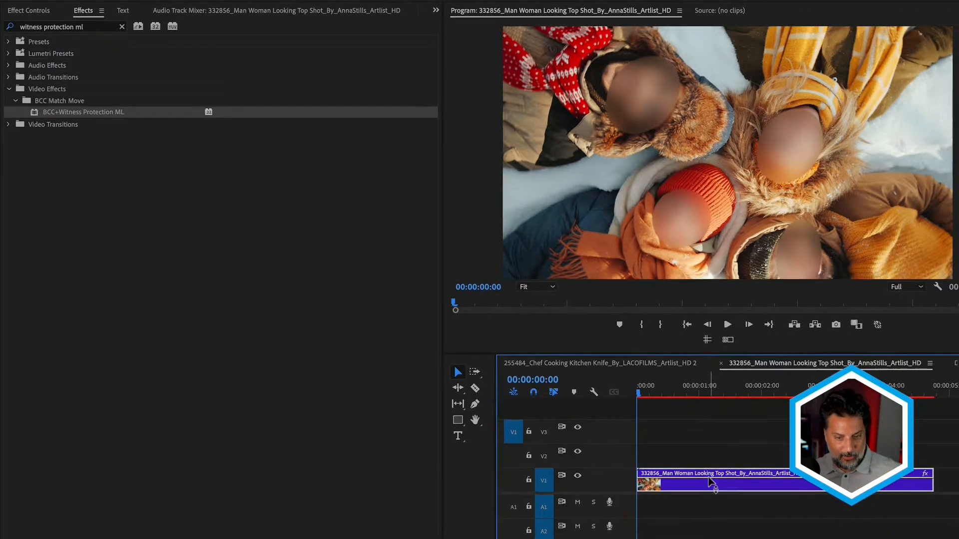
# - Open the Mocha mask editor from the top shot clip's Witness Protection ML effect
pyautogui.hotkey('shift', '5')
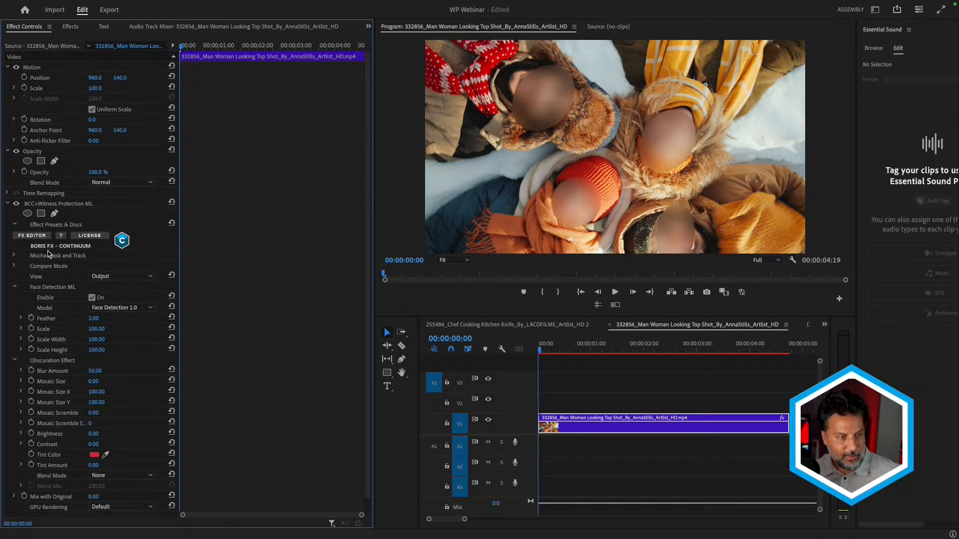
pyautogui.scroll(-1, 51, 293)
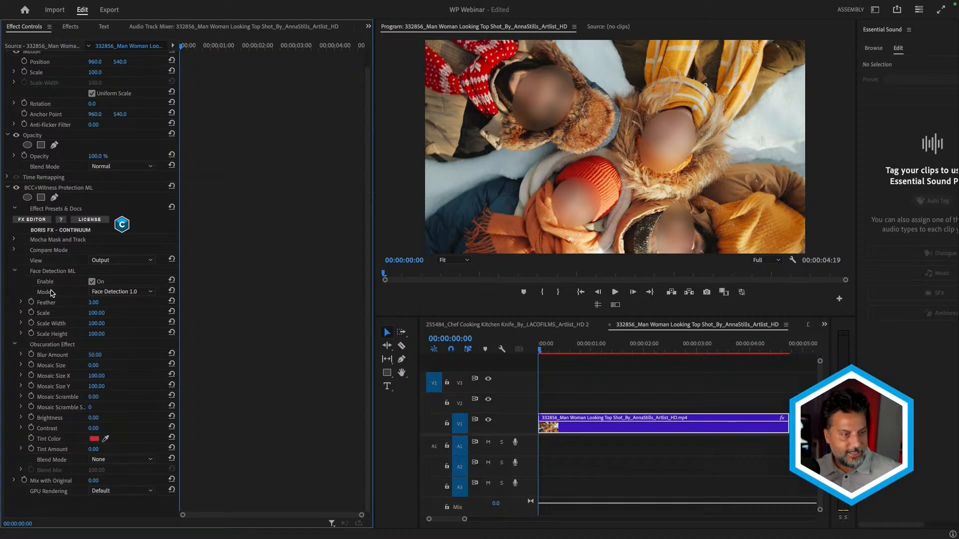
pyautogui.click(15, 241)
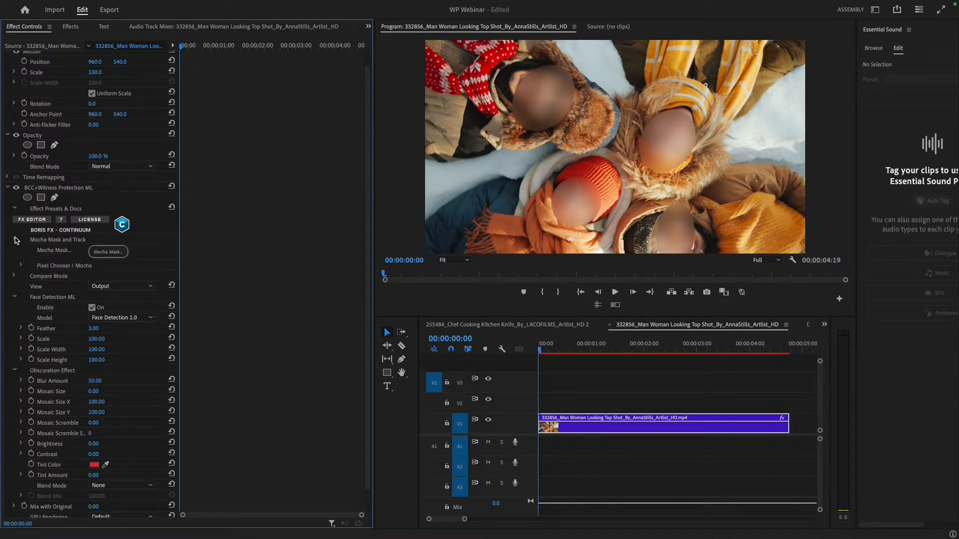
pyautogui.click(105, 252)
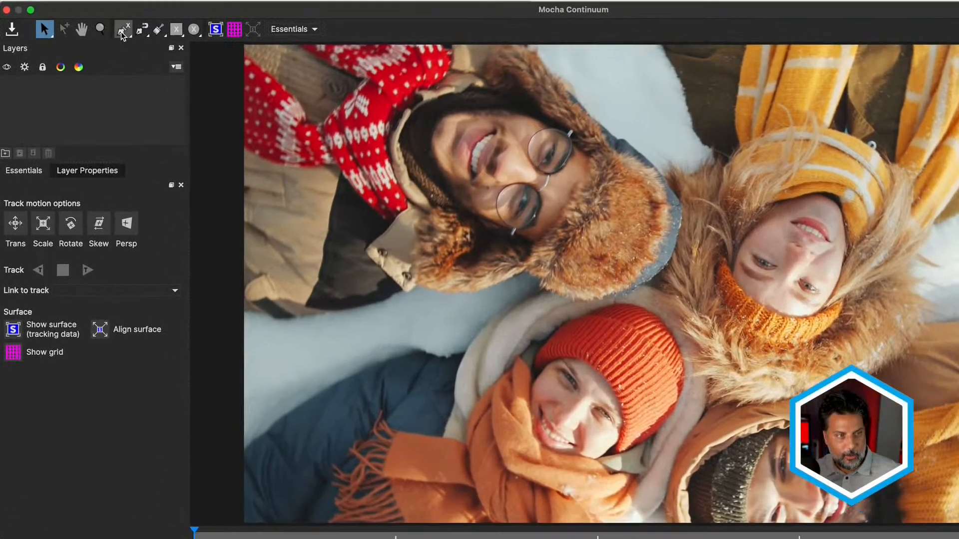
# - Draw a closed X-spline layer at frame 0 around the face of the woman in the yellow striped scarf and refine its points
pyautogui.click(105, 36)
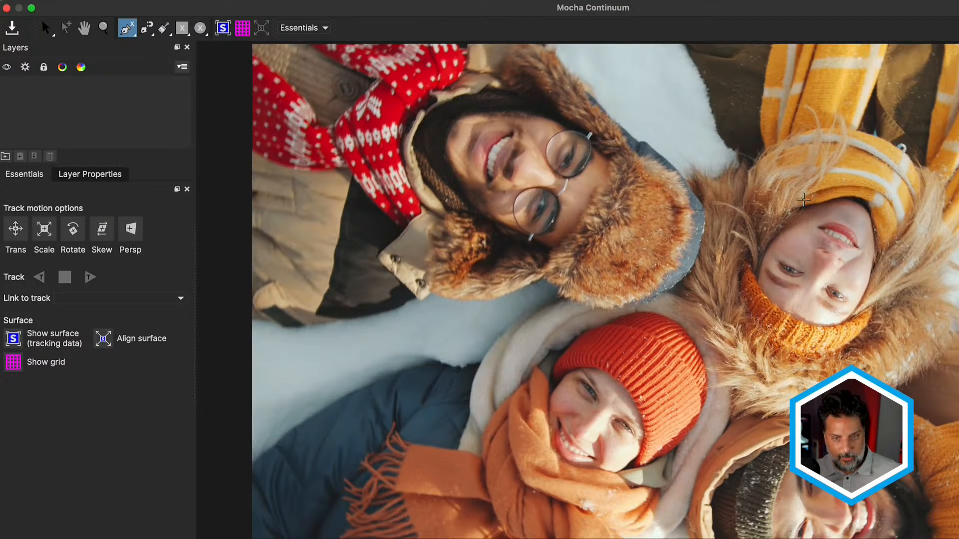
pyautogui.click(802, 196)
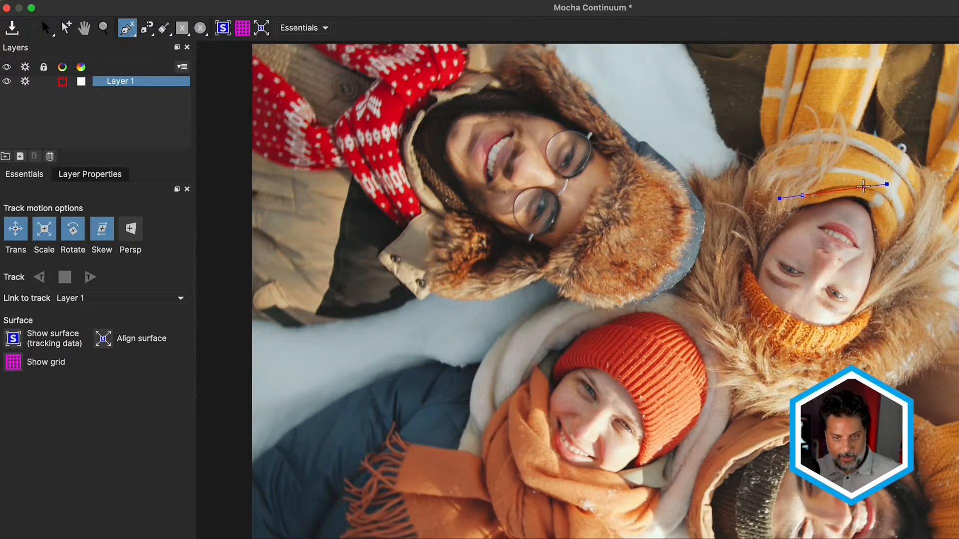
pyautogui.click(864, 187)
pyautogui.click(885, 208)
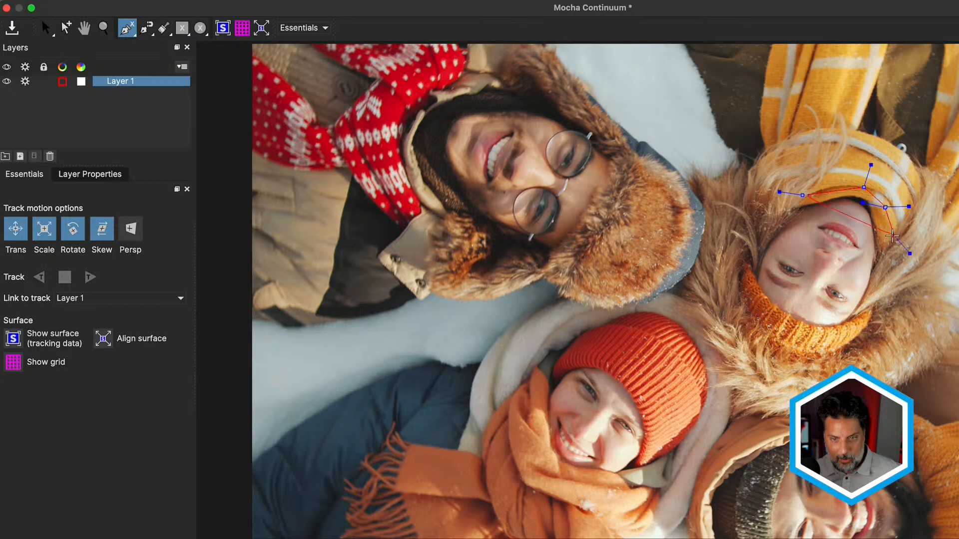
pyautogui.click(887, 238)
pyautogui.click(882, 283)
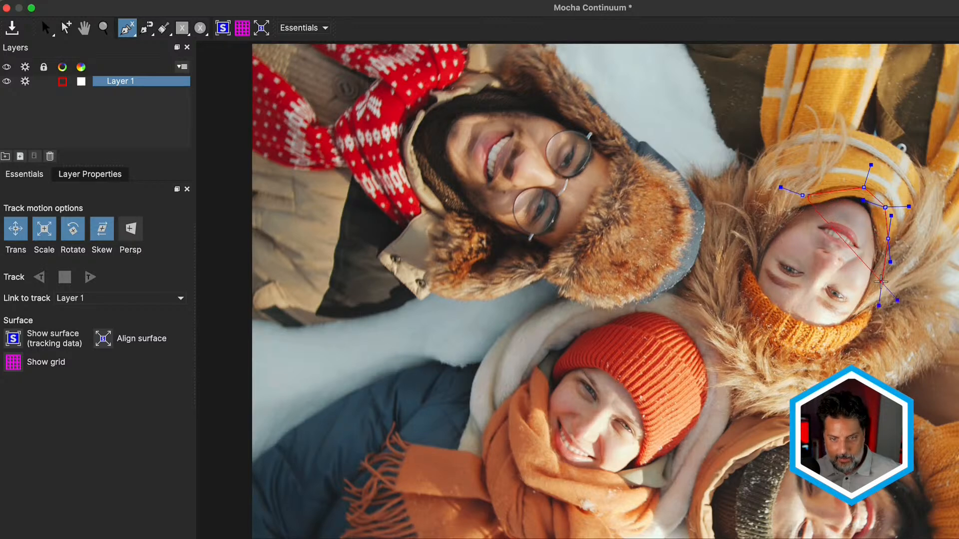
pyautogui.click(856, 335)
pyautogui.click(828, 339)
pyautogui.click(780, 333)
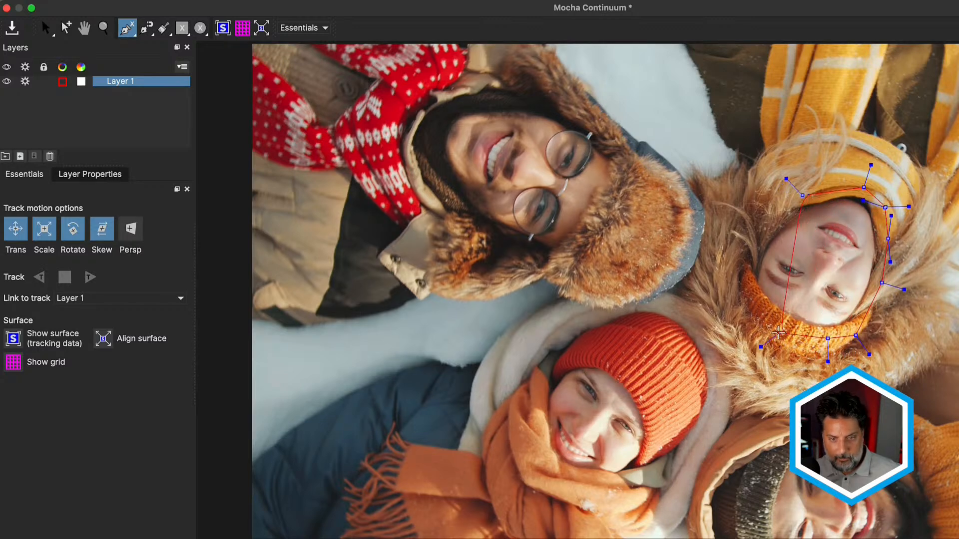
pyautogui.click(753, 312)
pyautogui.click(741, 296)
pyautogui.click(738, 270)
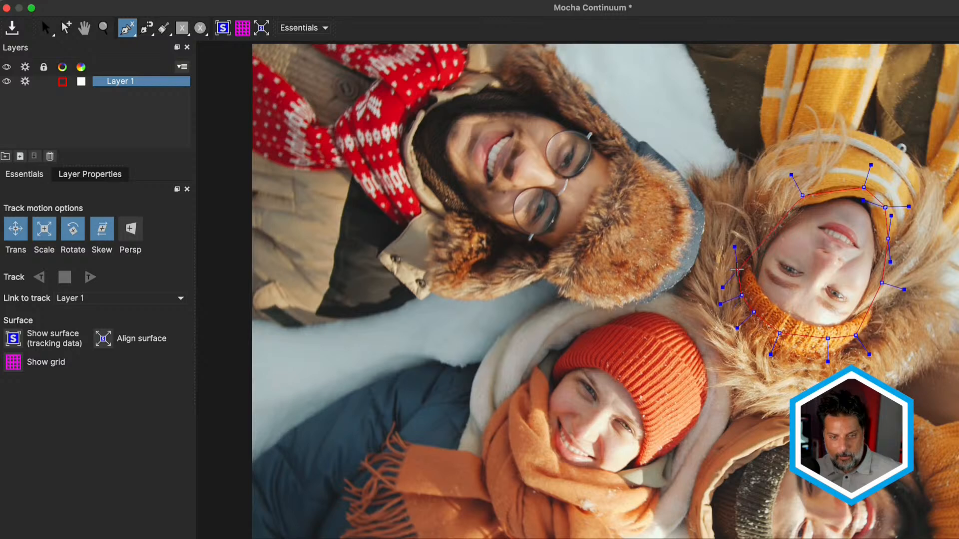
pyautogui.click(748, 224)
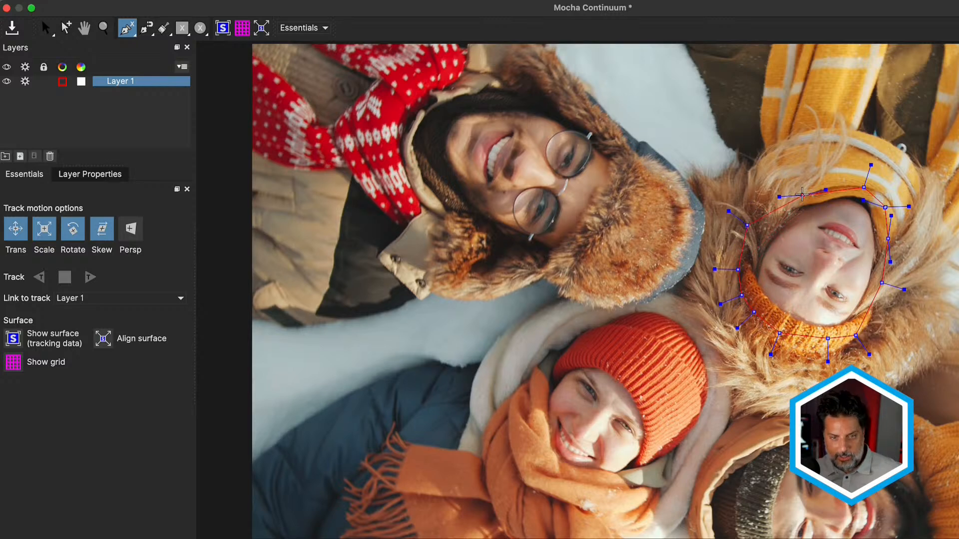
pyautogui.rightClick(783, 206)
pyautogui.moveTo(754, 226); pyautogui.dragTo(761, 228)
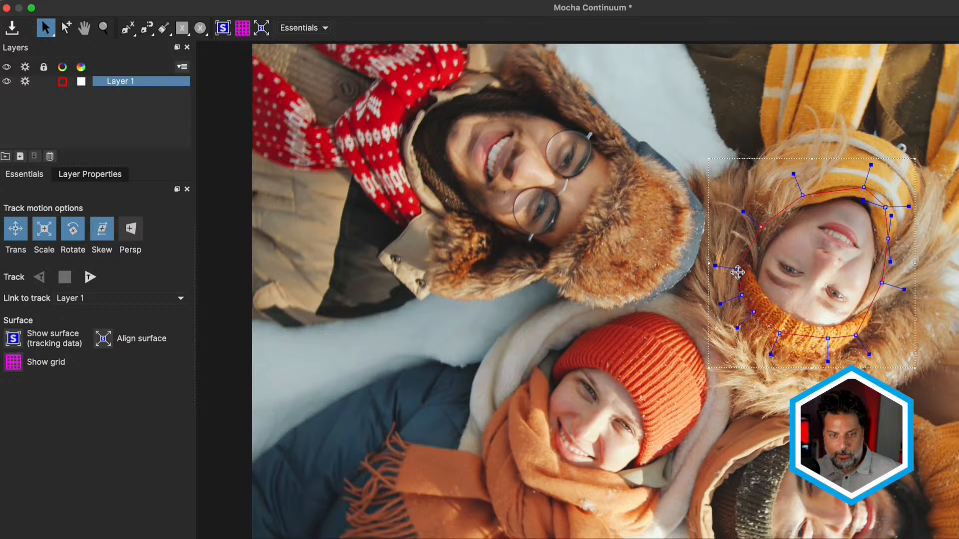
pyautogui.moveTo(739, 269); pyautogui.dragTo(784, 326)
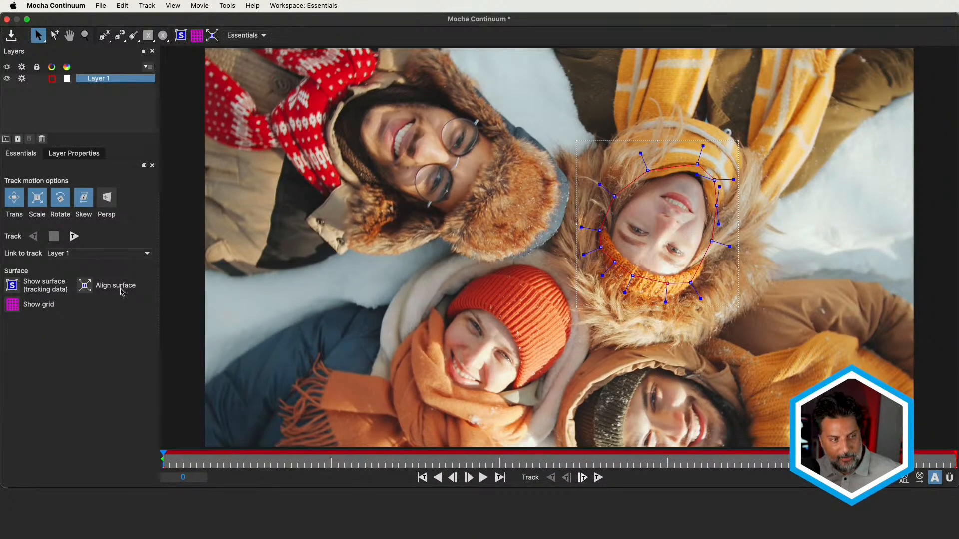
# - Track the face layer forward from frame 0 to the clip's end with Skew off, then save and close the Mocha project
pyautogui.moveTo(162, 459); pyautogui.dragTo(132, 469)
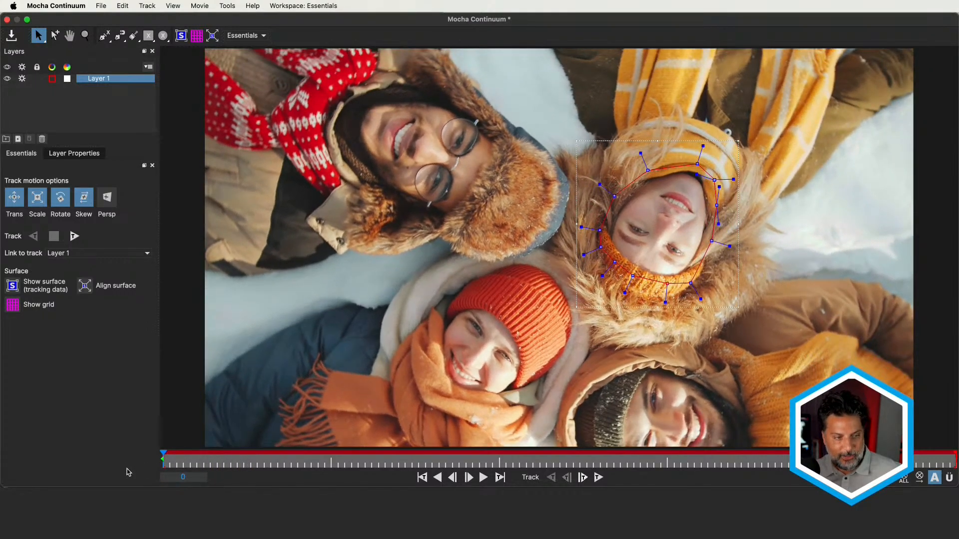
pyautogui.click(74, 237)
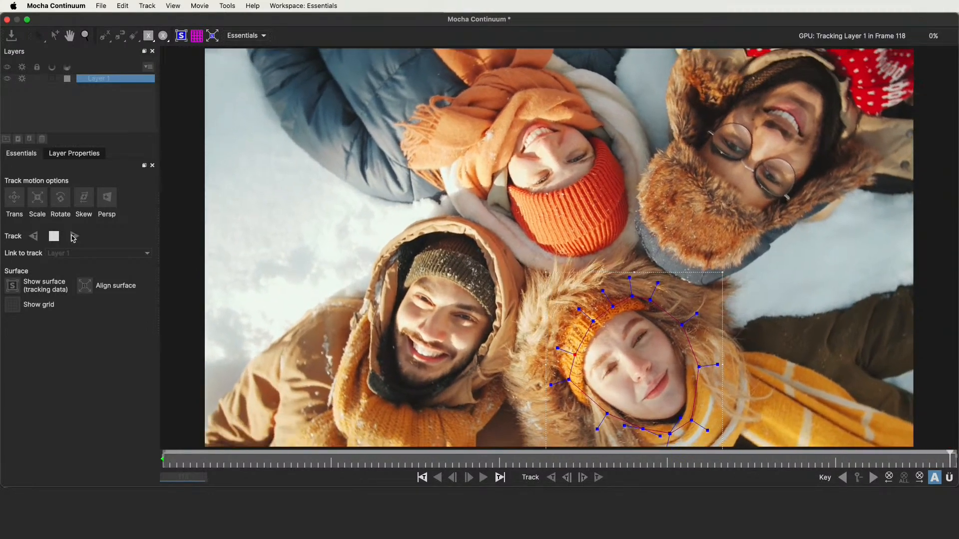
pyautogui.click(7, 20)
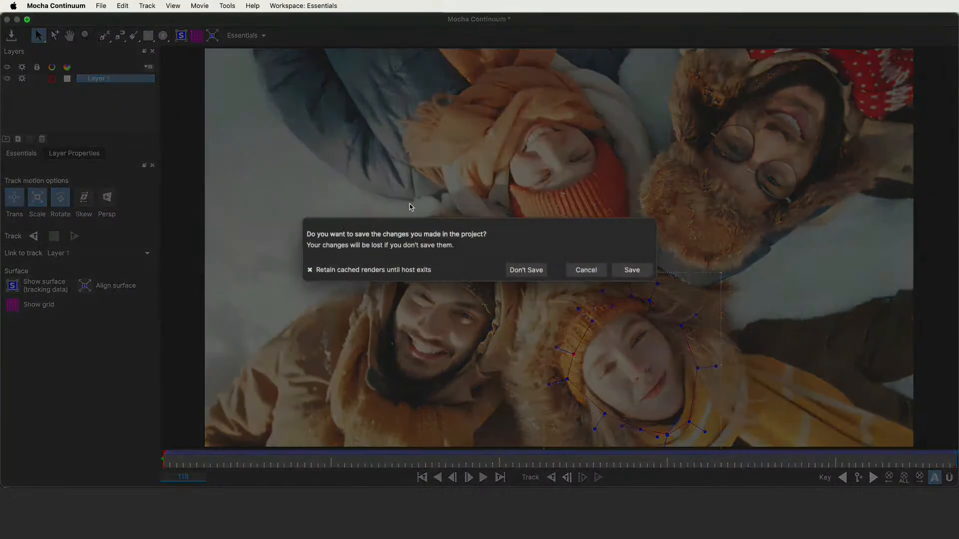
pyautogui.click(632, 270)
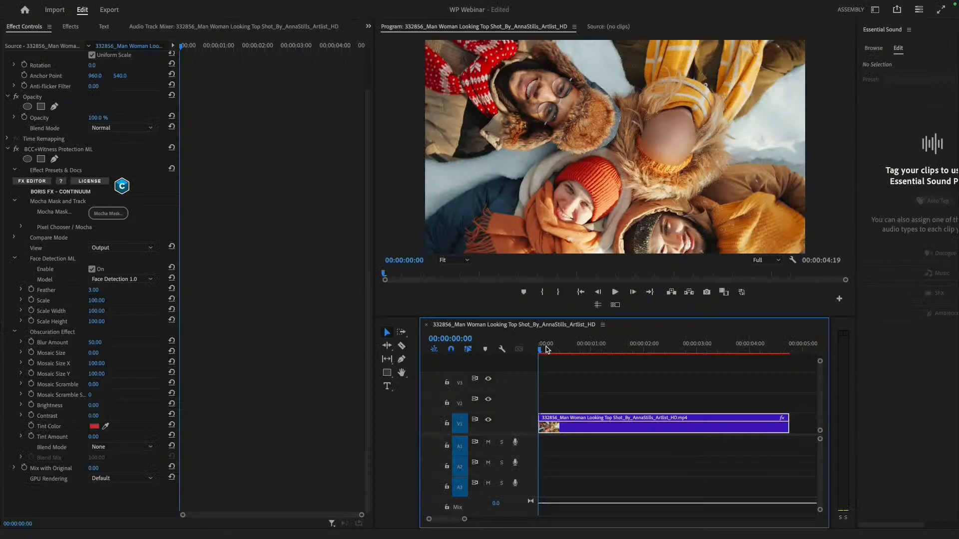
# - Scrub the top shot sequence to 00:00:01:04 and disable Face Detection ML in the Witness Protection effect
pyautogui.moveTo(545, 349); pyautogui.dragTo(596, 336)
pyautogui.click(600, 348)
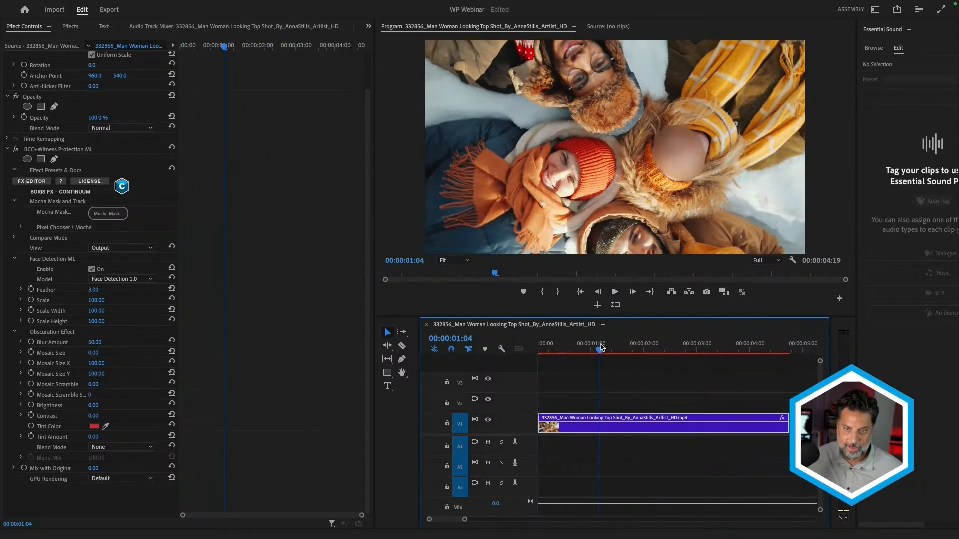
pyautogui.click(92, 270)
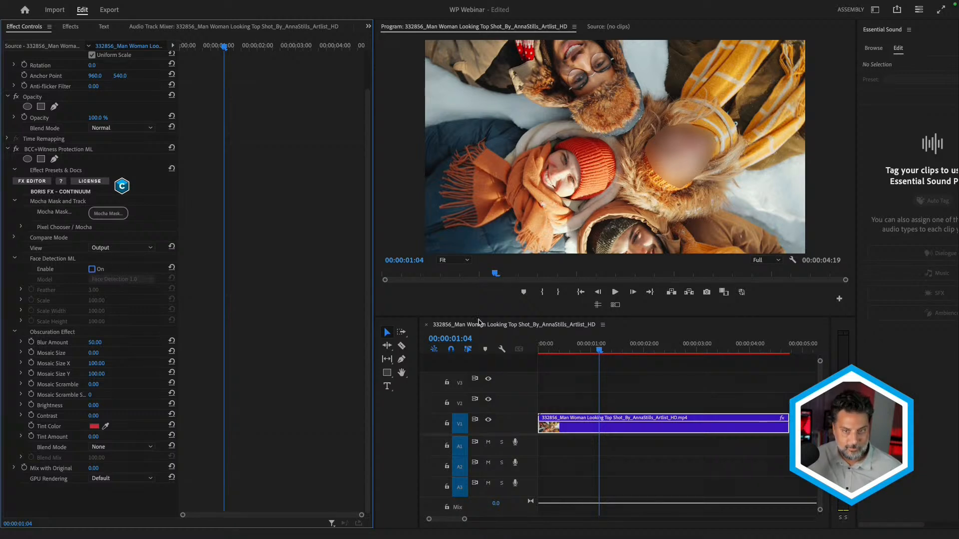
# - Play the top shot sequence from its start and stop at 00:00:03:07 to check the tracked face blur
pyautogui.moveTo(567, 349); pyautogui.dragTo(499, 351)
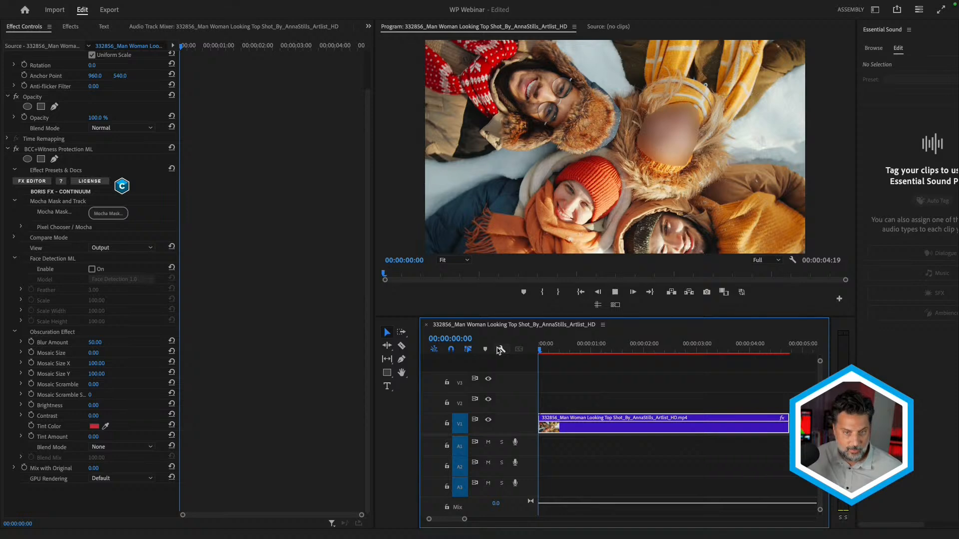
pyautogui.press('space')
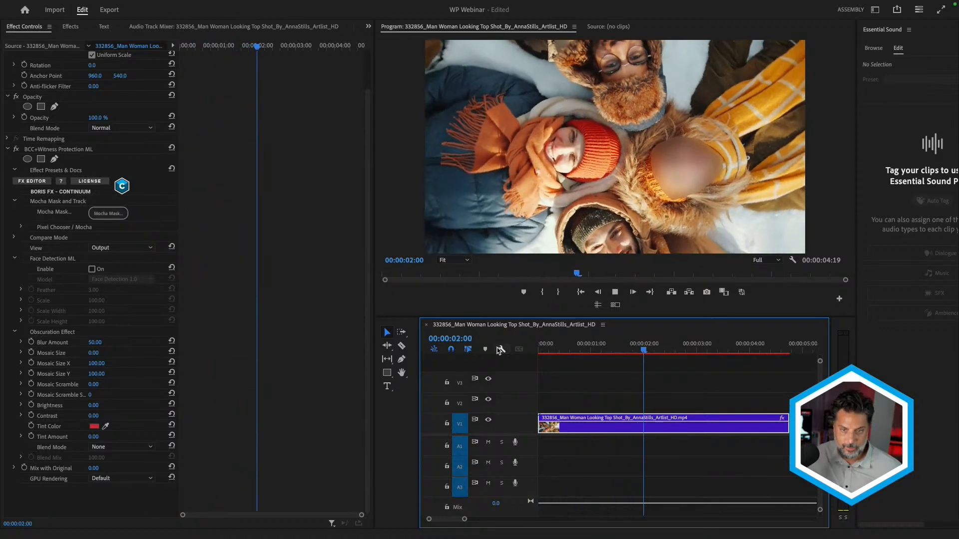
pyautogui.press('space')
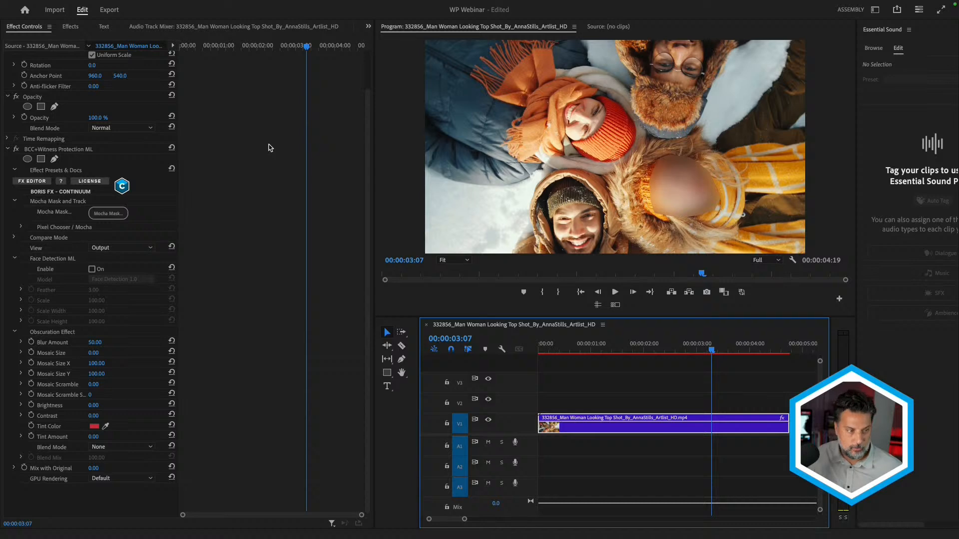
pyautogui.click(20, 228)
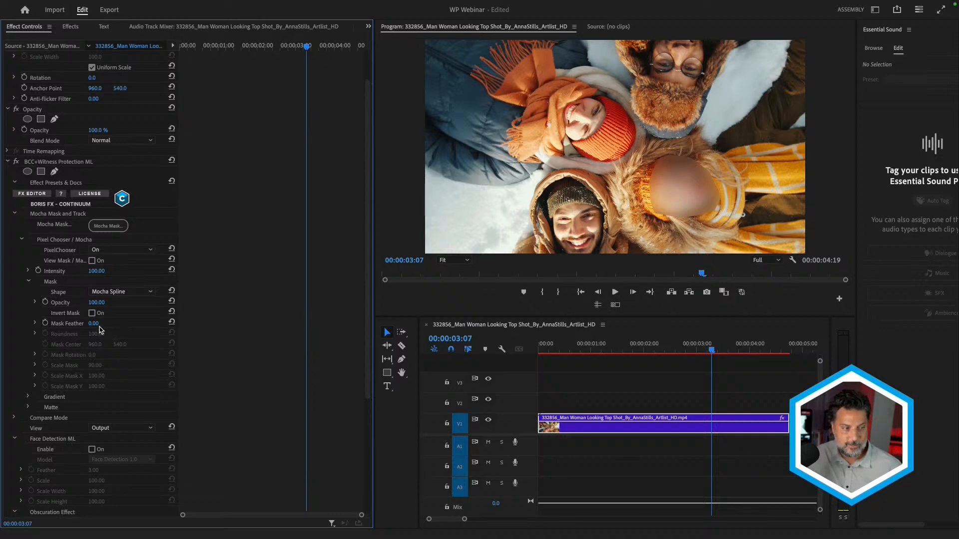
pyautogui.moveTo(93, 324)
pyautogui.mouseDown()
pyautogui.moveTo(104, 324)
pyautogui.moveTo(94, 323)
pyautogui.mouseUp()
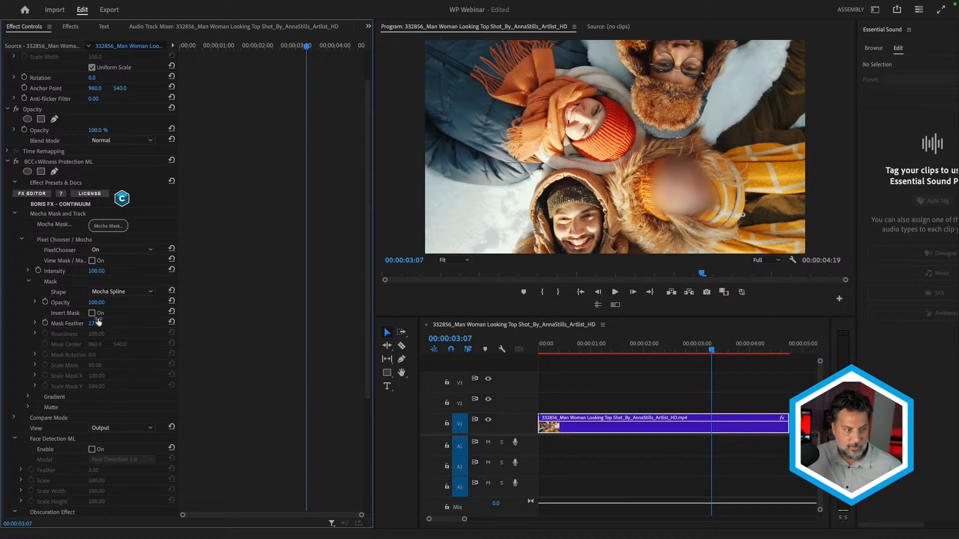
pyautogui.click(92, 314)
pyautogui.click(92, 313)
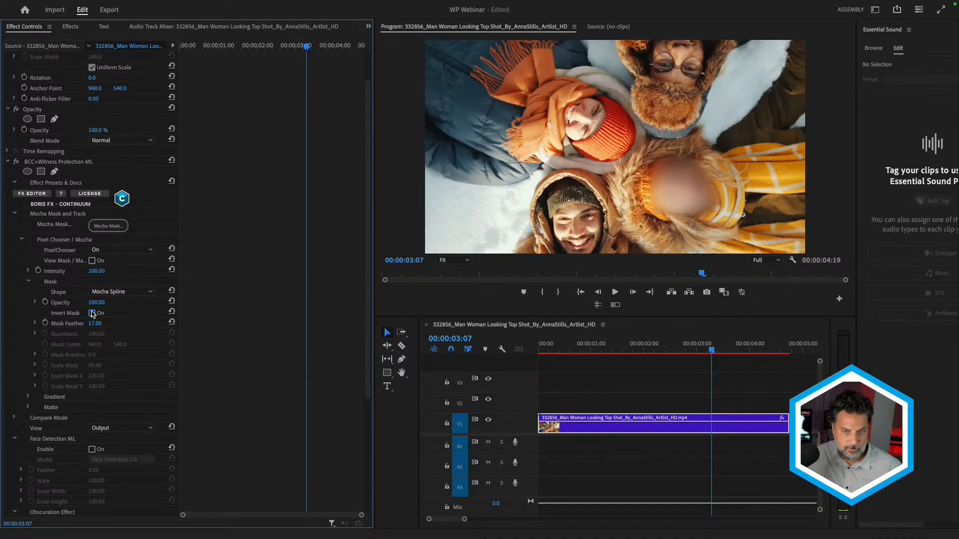